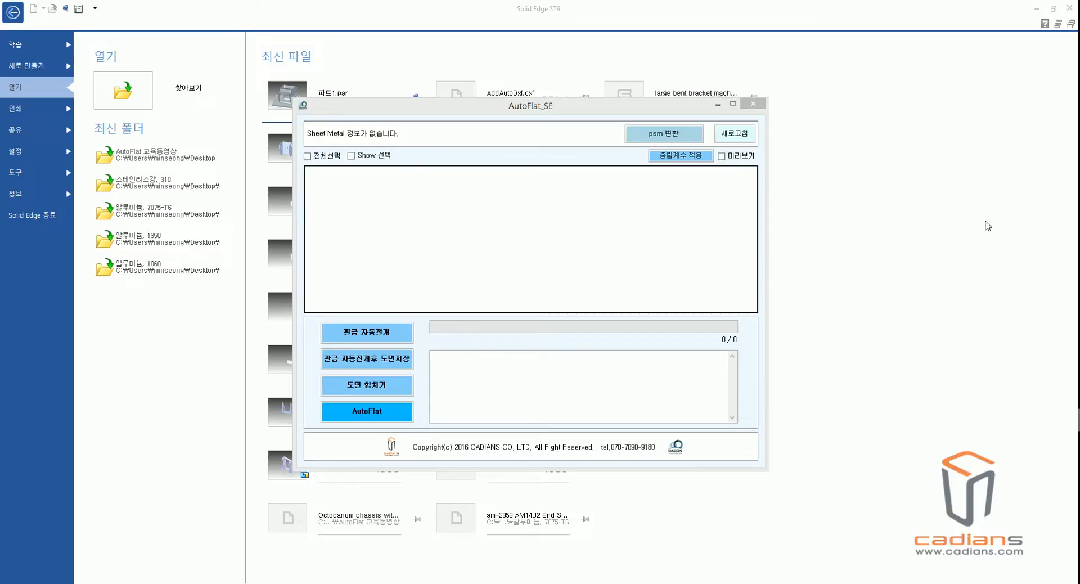
click(523, 135)
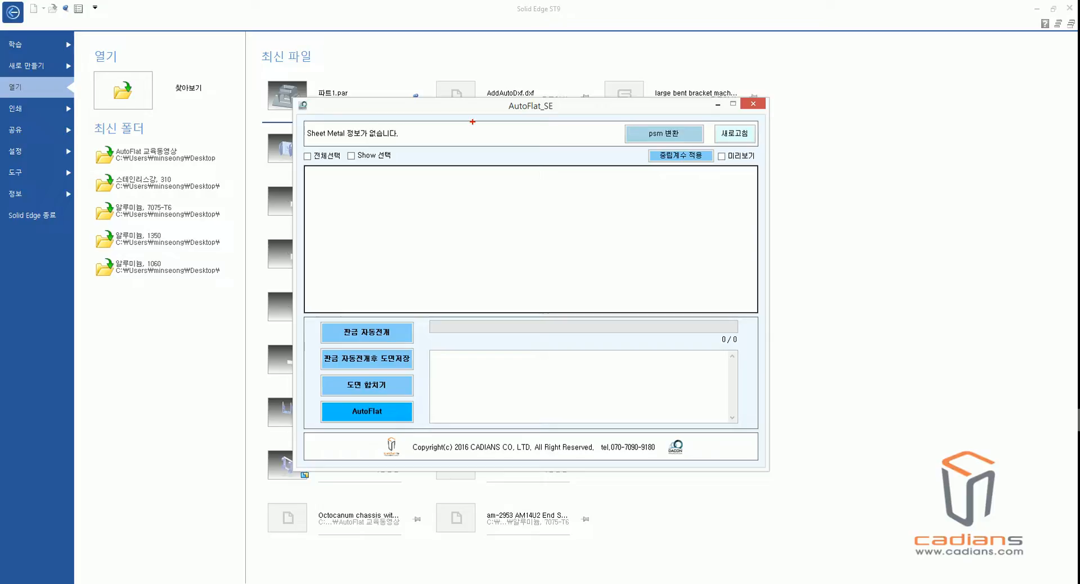
mouse_move(293, 98)
mouse_down()
mouse_move(390, 212)
mouse_move(660, 407)
mouse_move(762, 453)
mouse_move(769, 470)
mouse_up()
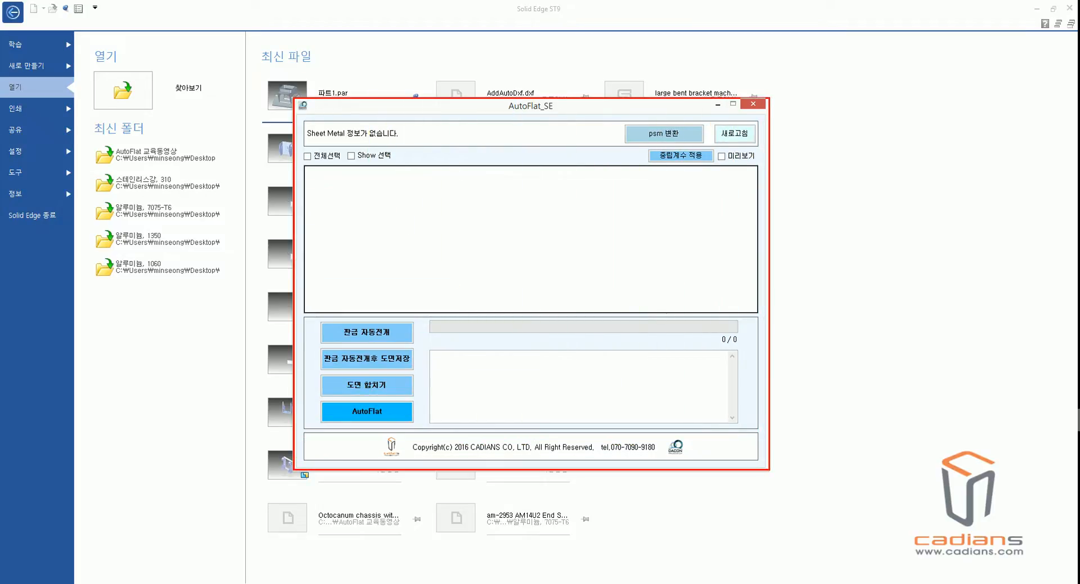
drag(618, 118, 707, 146)
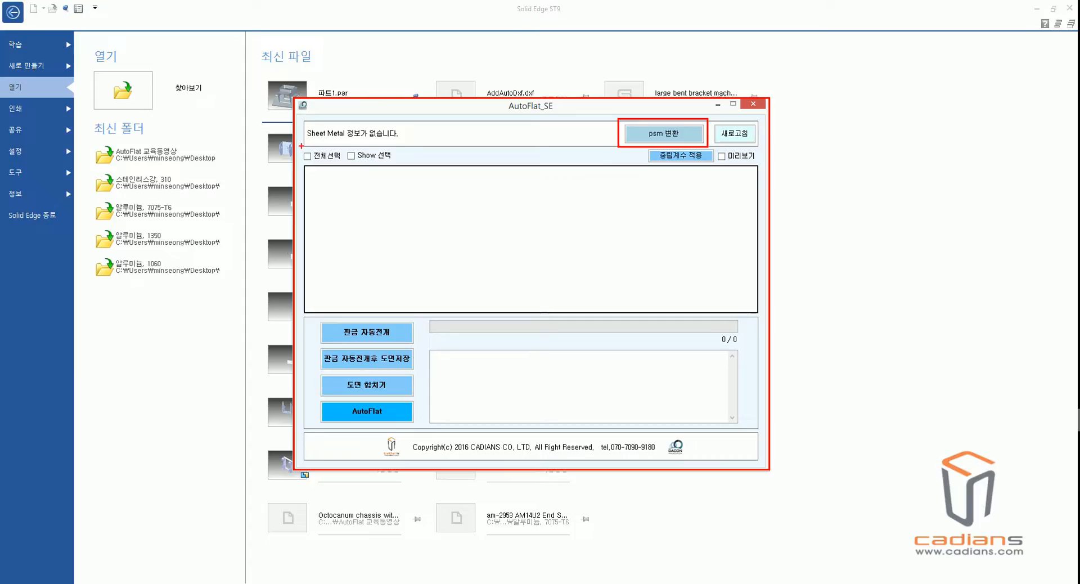
mouse_move(301, 146)
mouse_down()
mouse_move(532, 280)
mouse_move(762, 318)
mouse_up()
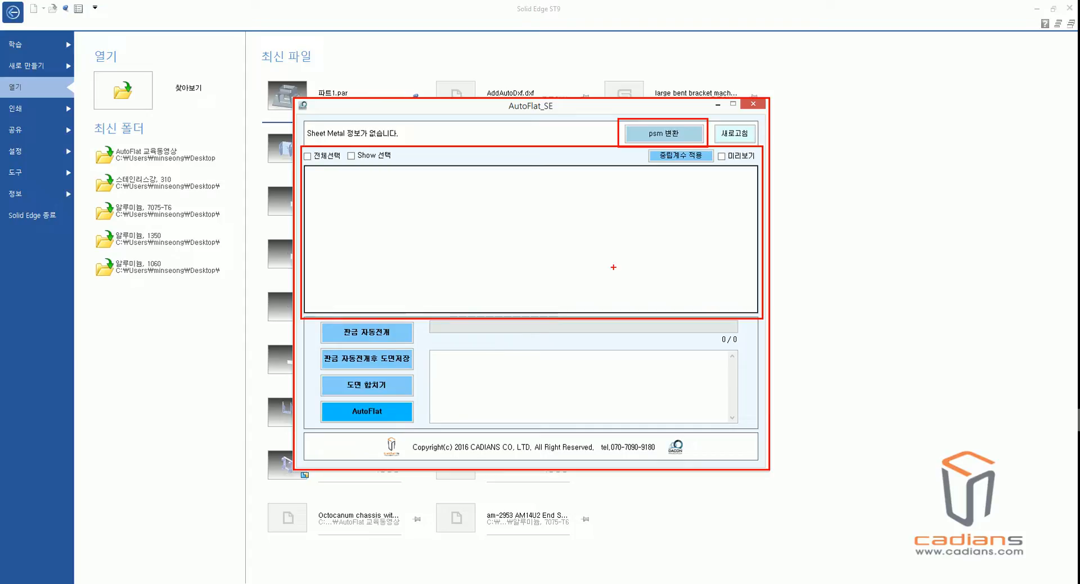
drag(314, 322, 427, 427)
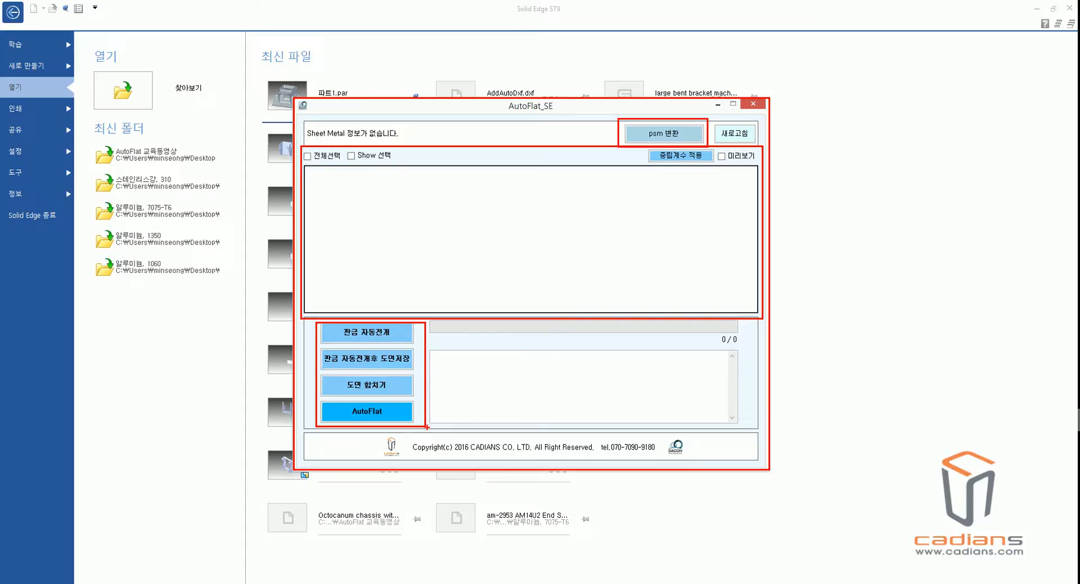
key(Escape)
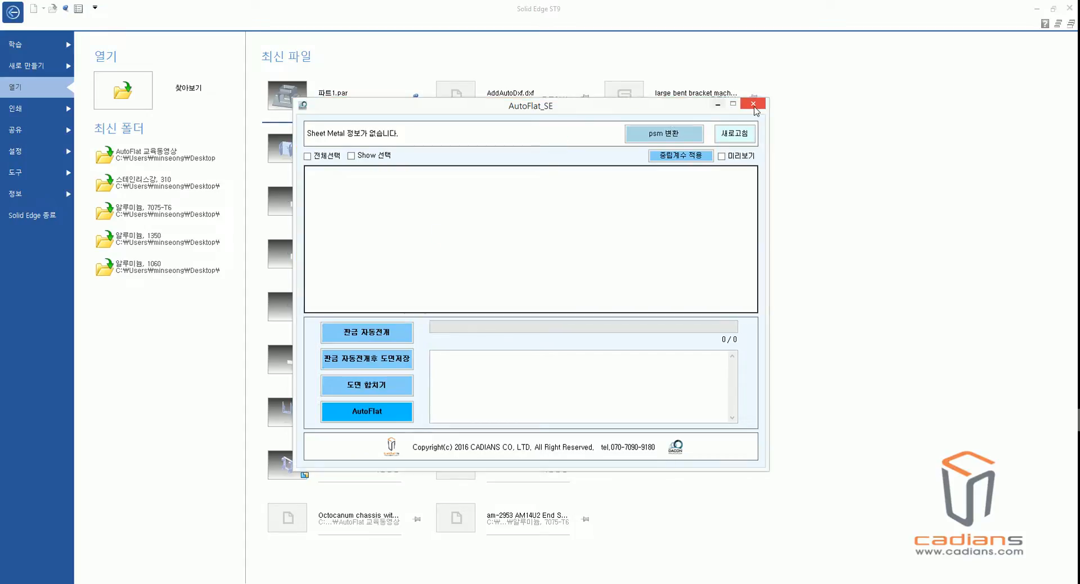
- Close the open AutoFlat_SE window, relaunch AutoFlatSE.exe from the AutoFlatSE folder on drive C, and close it together with the folder window
click(754, 104)
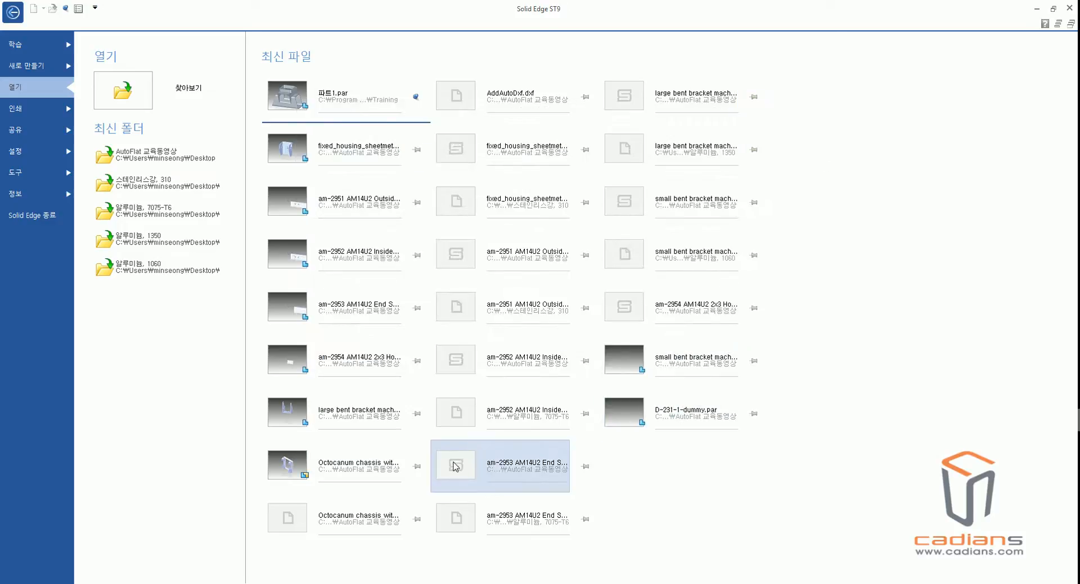
click(295, 583)
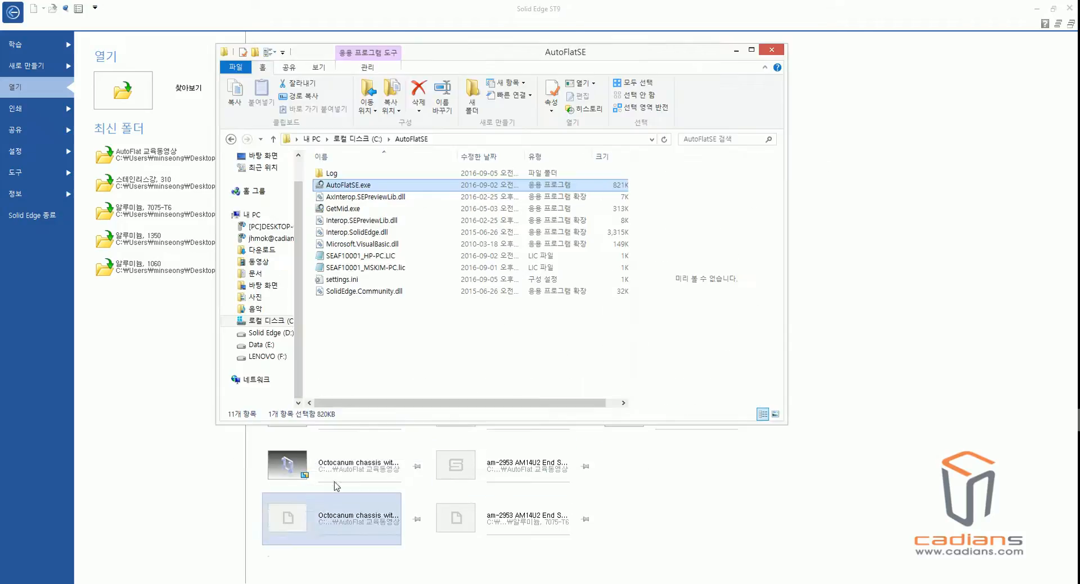
click(392, 359)
click(312, 139)
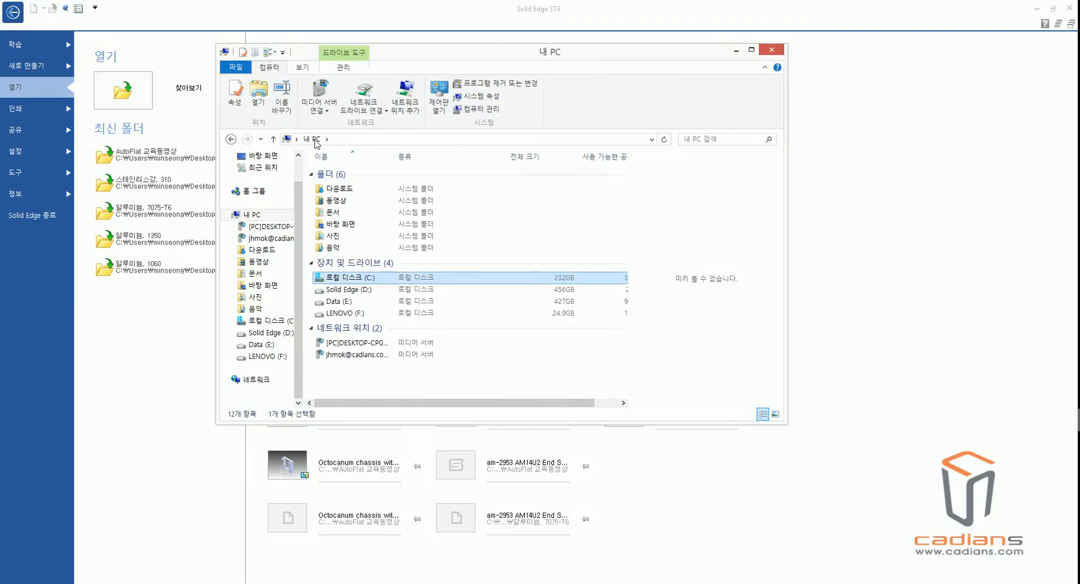
double_click(377, 278)
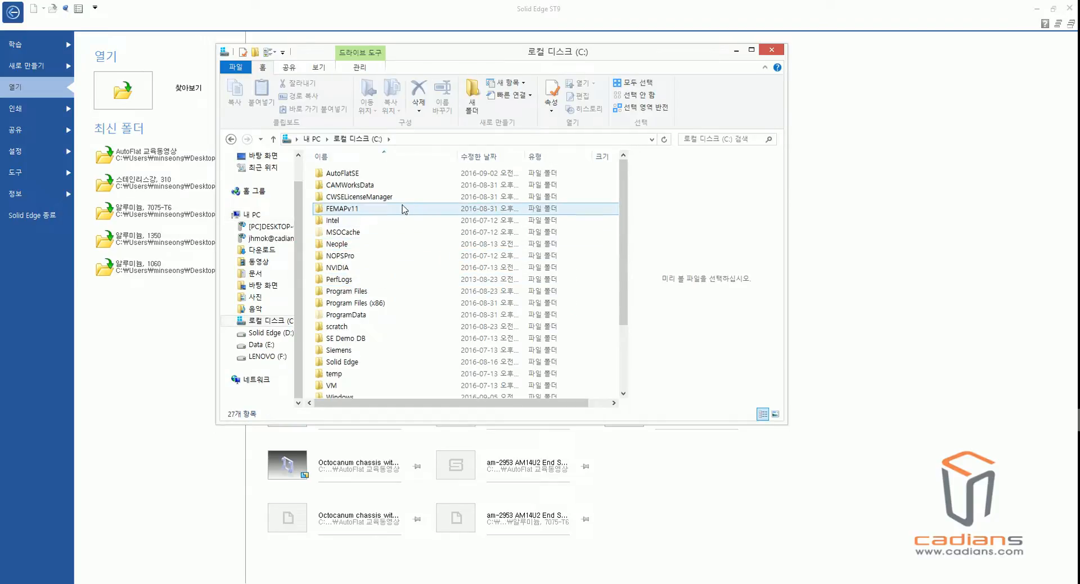
click(340, 174)
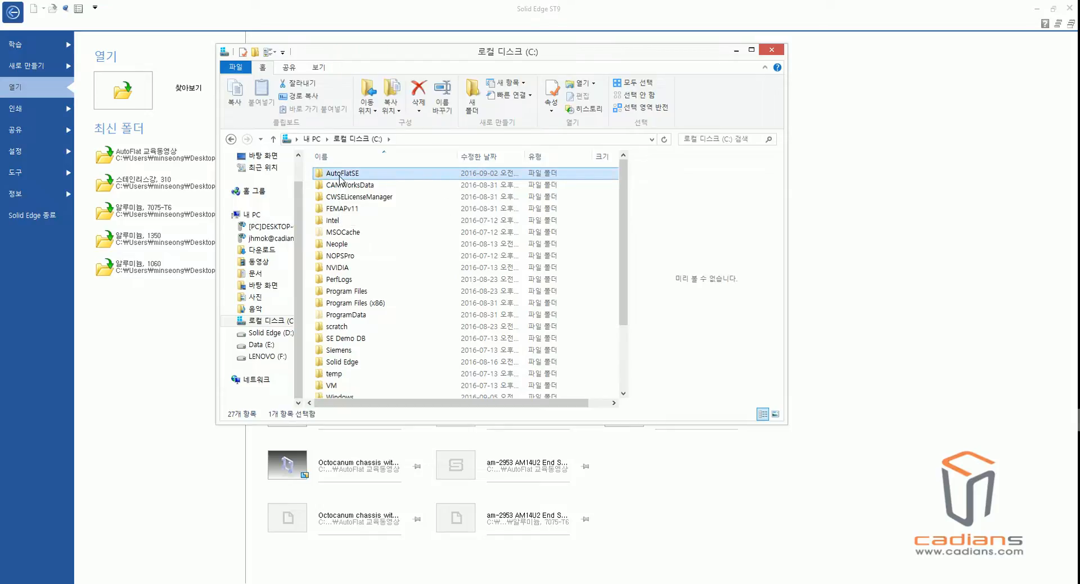
double_click(339, 175)
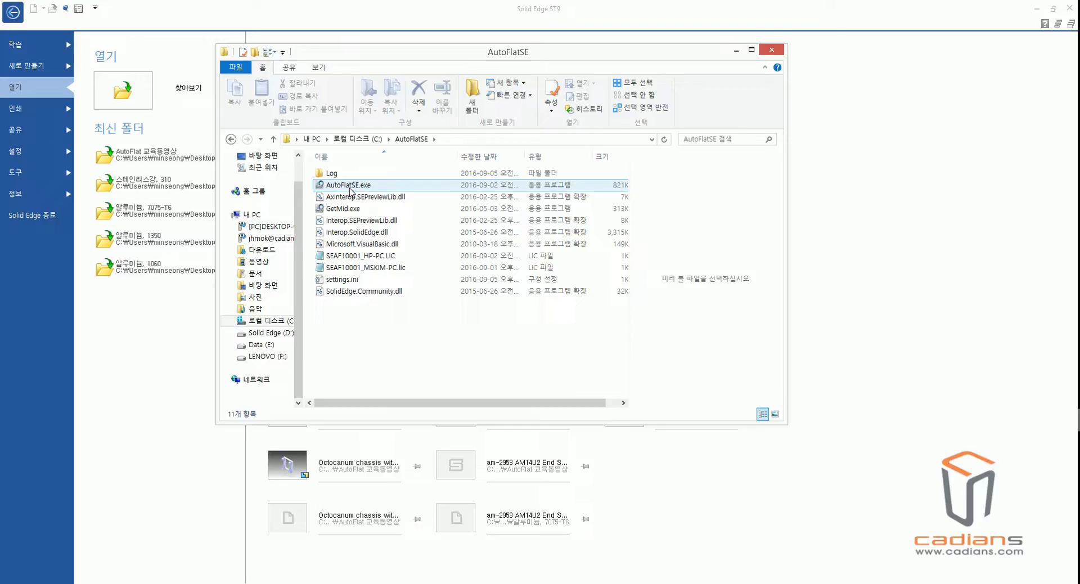
double_click(350, 187)
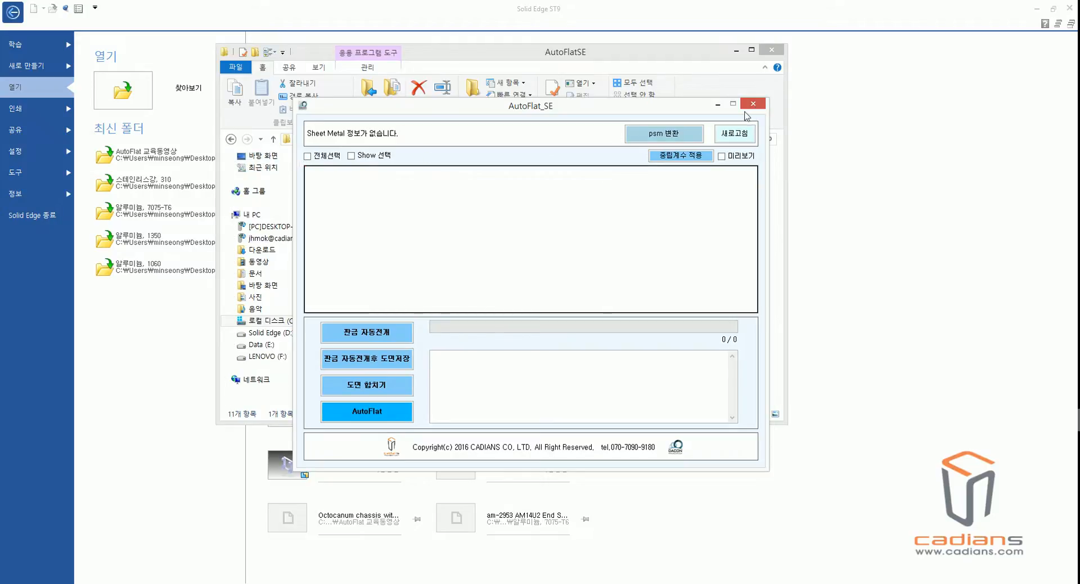
click(752, 104)
click(770, 50)
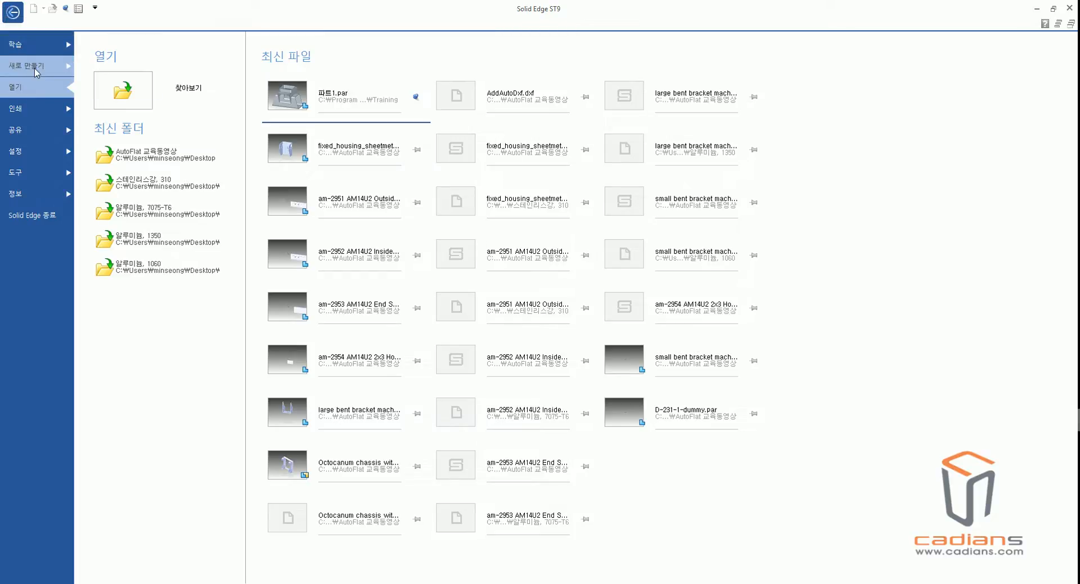
- Open the STEP file Octocanum chassis with 4 drive pods.stp with the iso metric assembly template
click(123, 91)
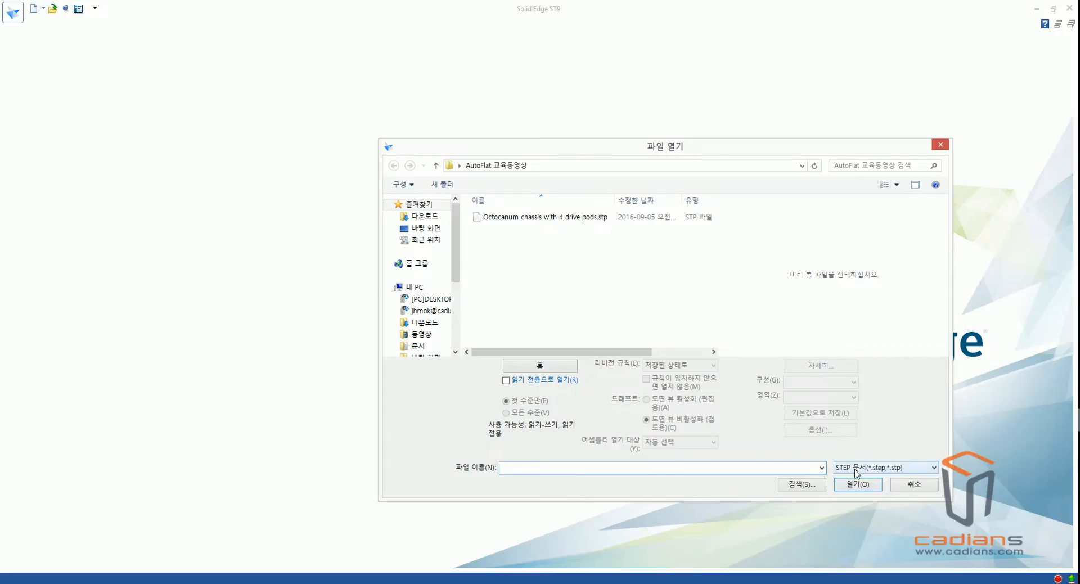
click(583, 220)
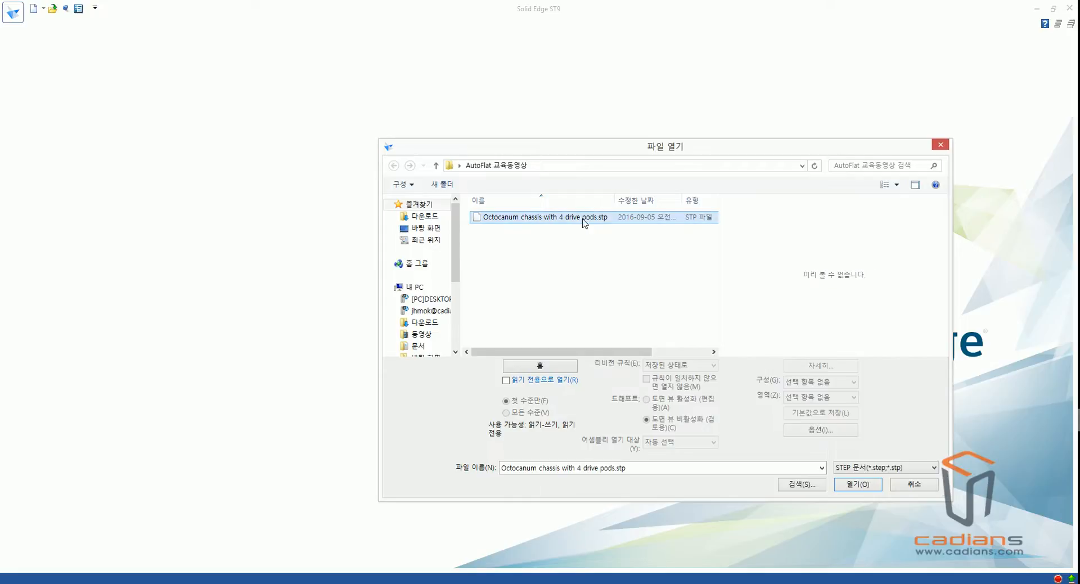
click(859, 484)
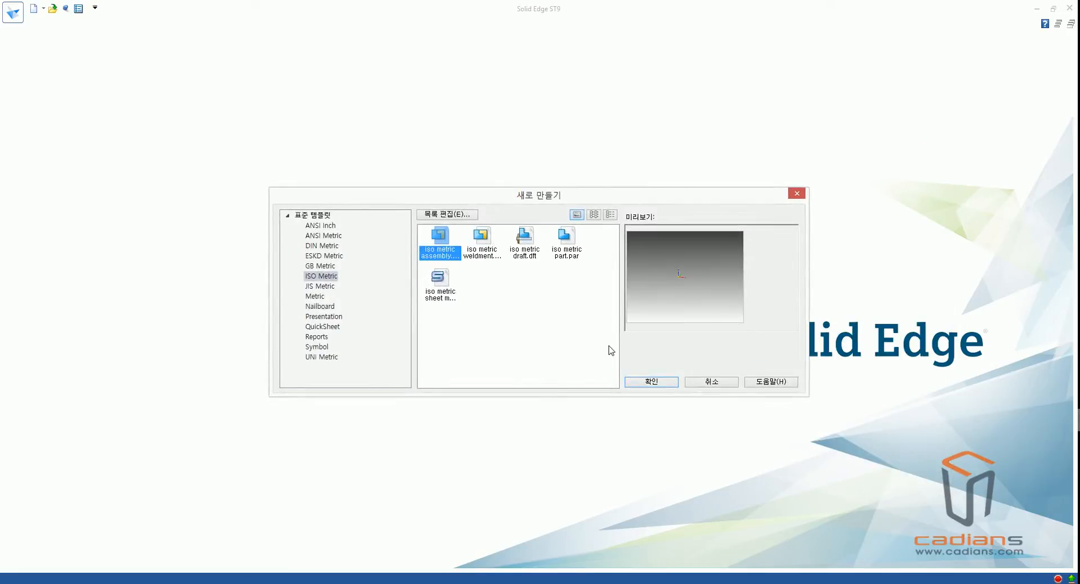
click(651, 382)
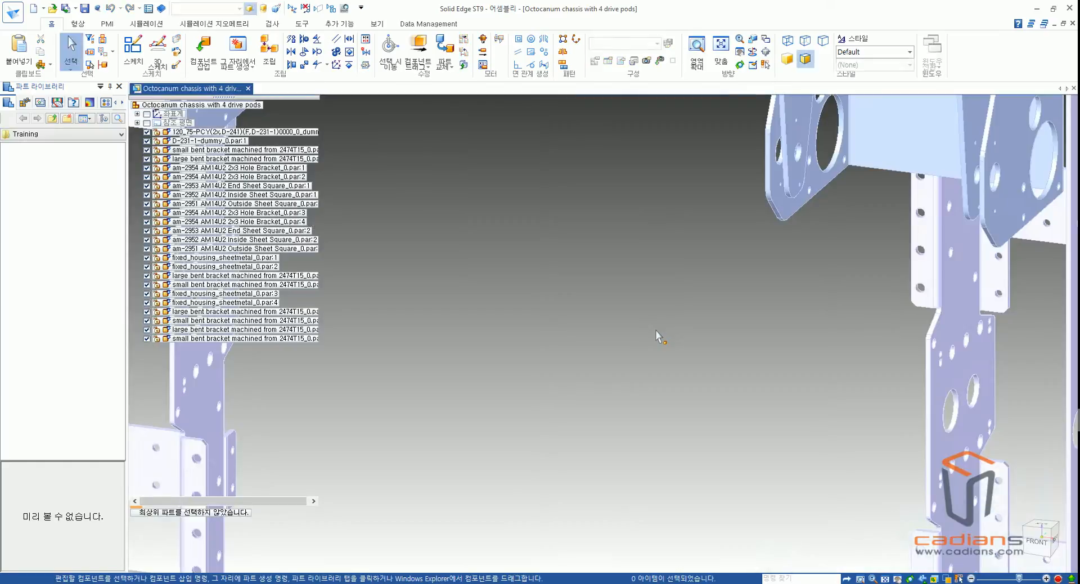
- Search the program's commands for "매크로"
scroll(646, 302, down, 3)
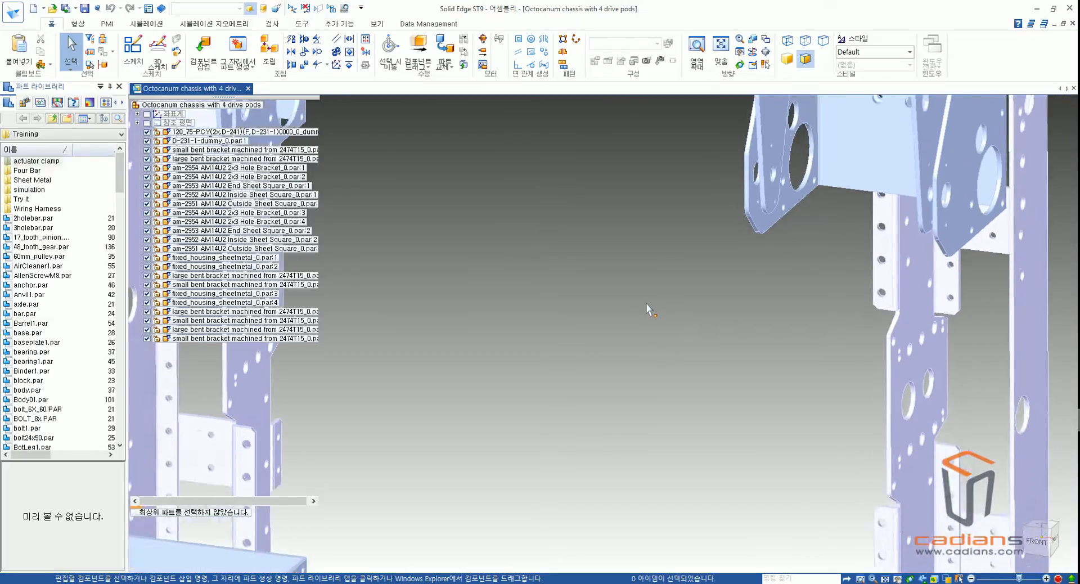
scroll(645, 302, down, 5)
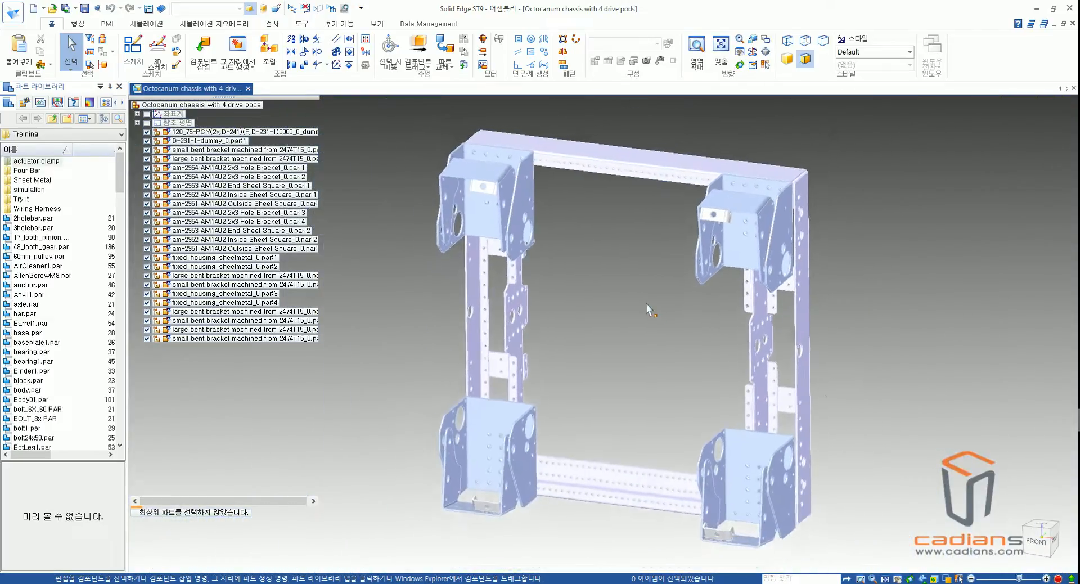
middle_drag(830, 412, 831, 544)
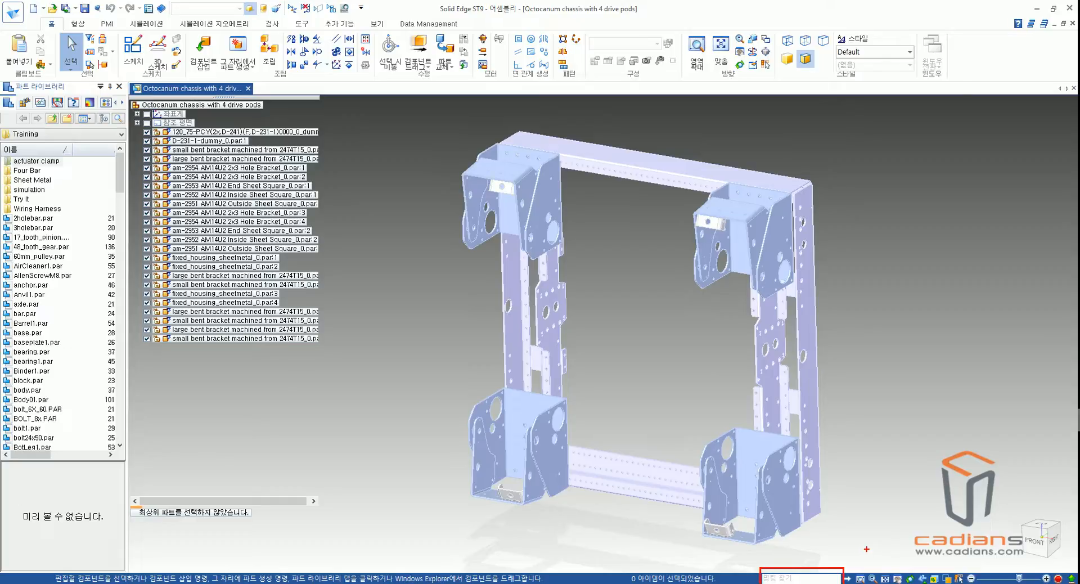
click(808, 578)
text(물)
text(크로)
key(Return)
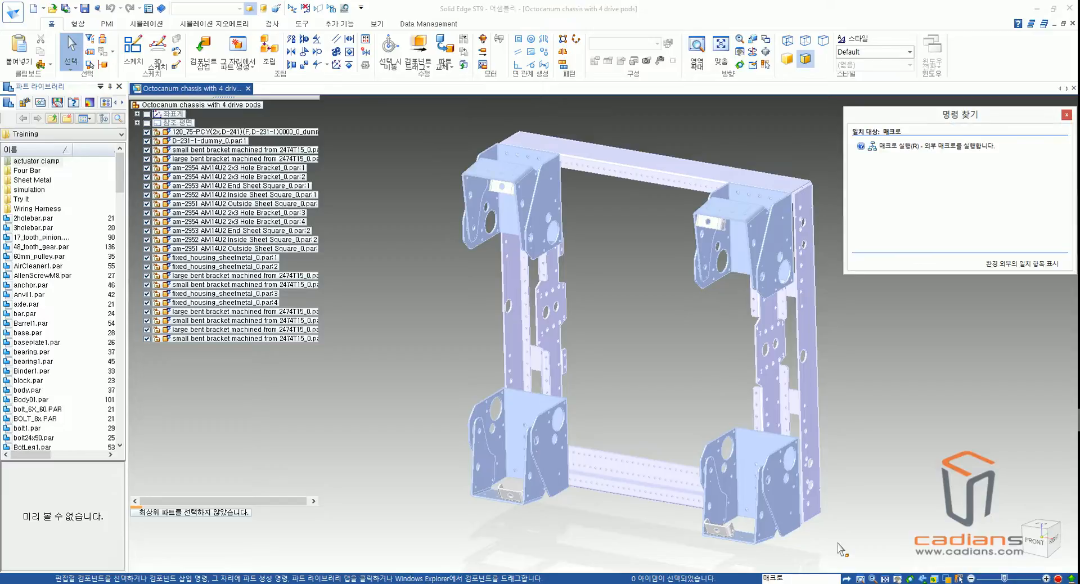
- Run AutoFlatSE.exe from the AutoFlatSE folder as an external macro, and close its AutoFlat_SE window
click(910, 148)
click(466, 246)
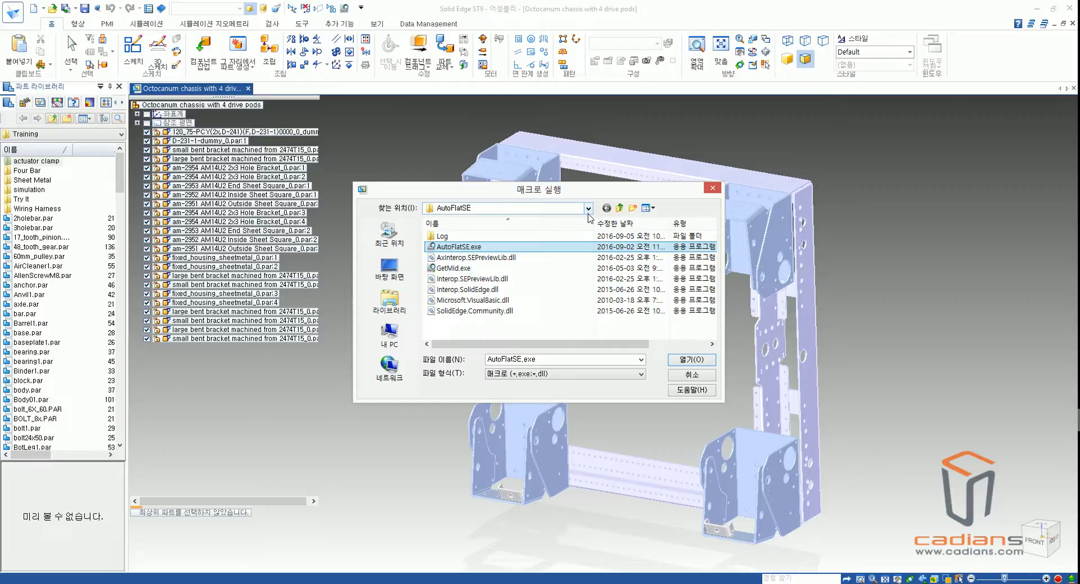
click(483, 247)
click(693, 362)
click(693, 361)
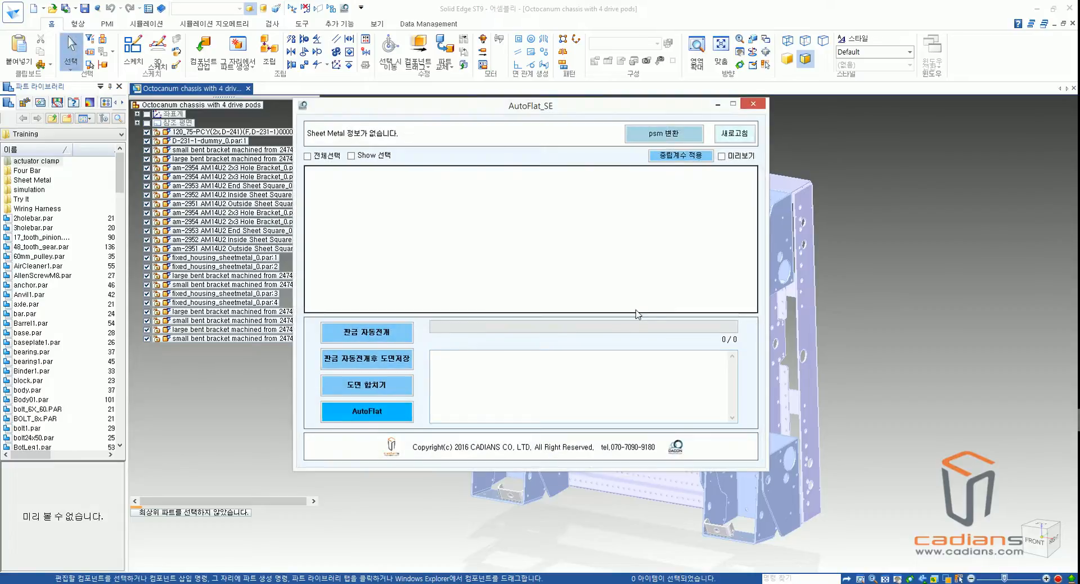
click(749, 105)
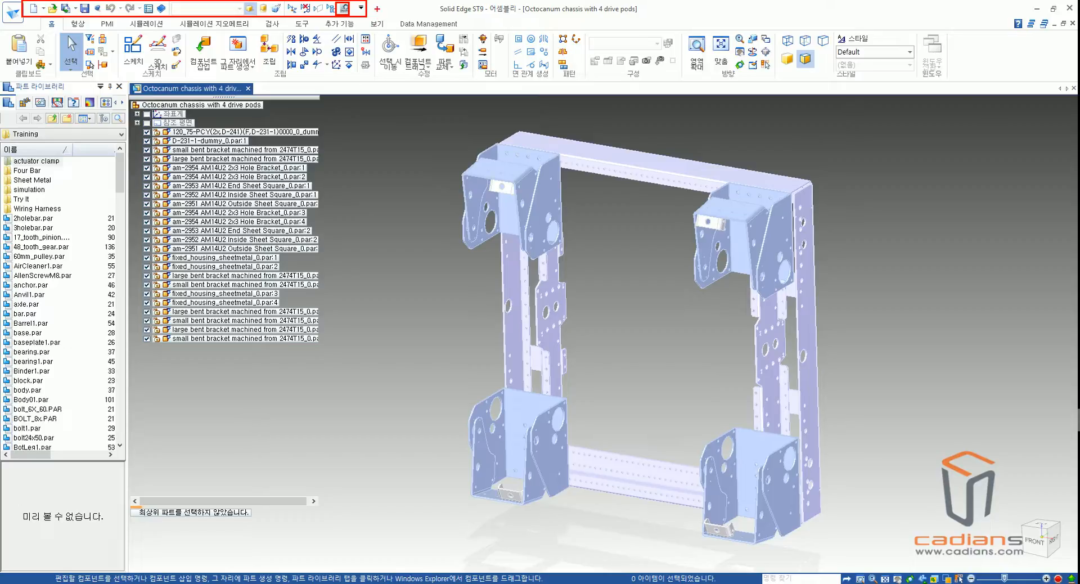
- Open the customization settings (사용자 정의) for the quick access commands
right_click(343, 9)
click(376, 12)
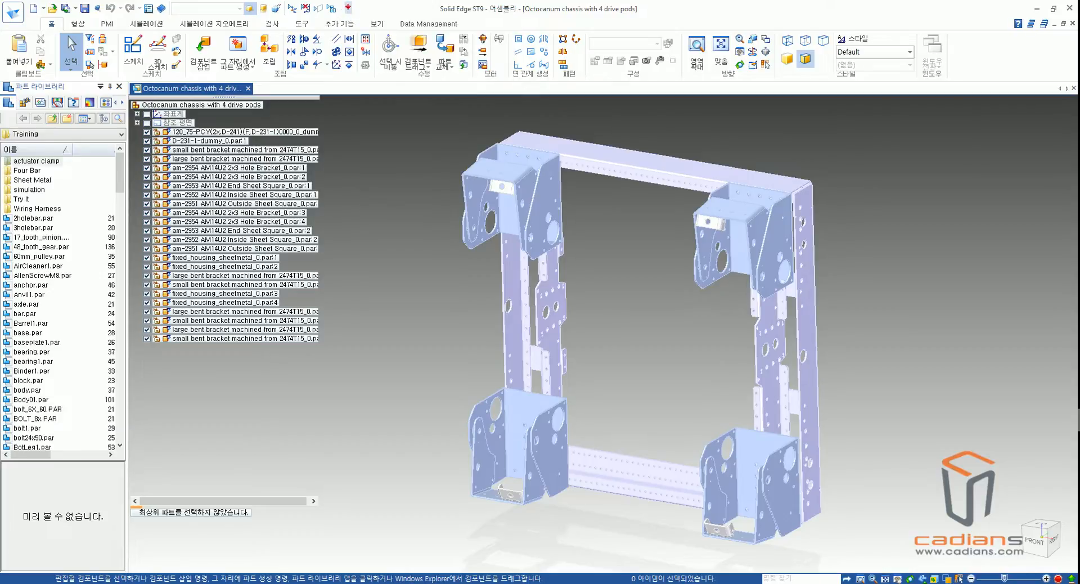
drag(351, 10, 355, 17)
click(348, 7)
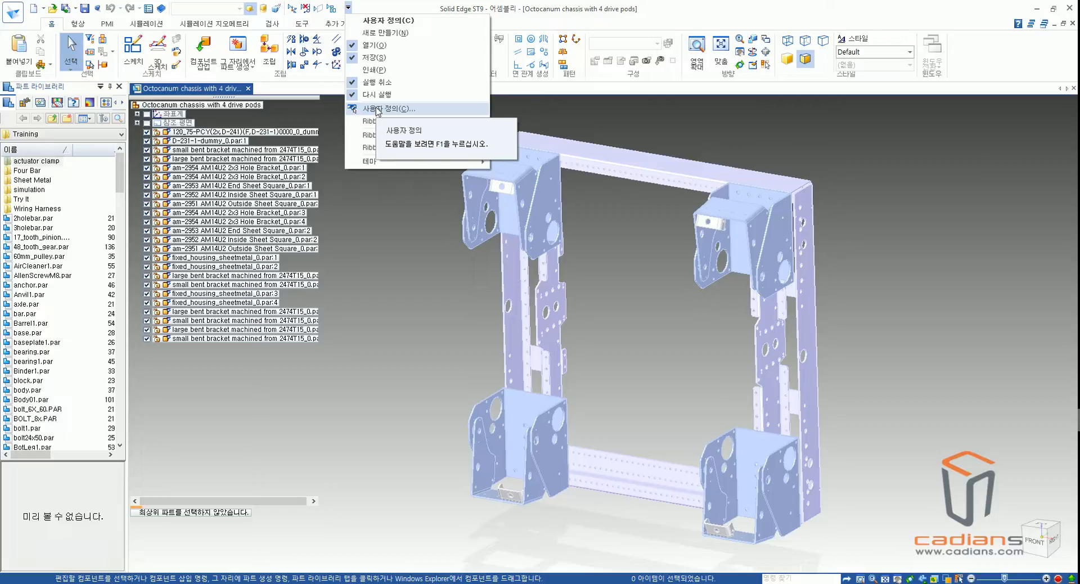
click(376, 109)
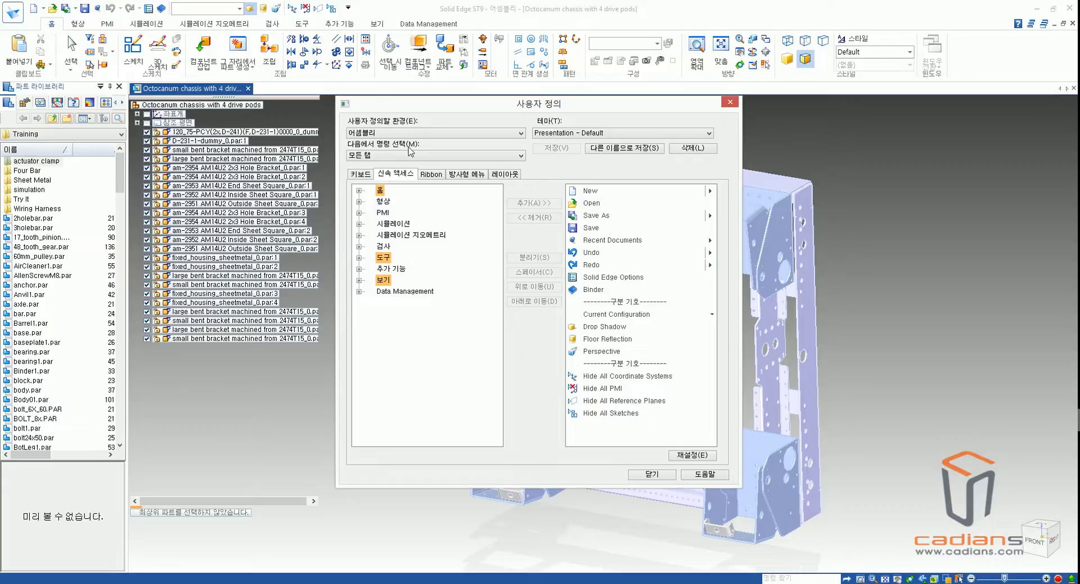
drag(440, 105, 443, 108)
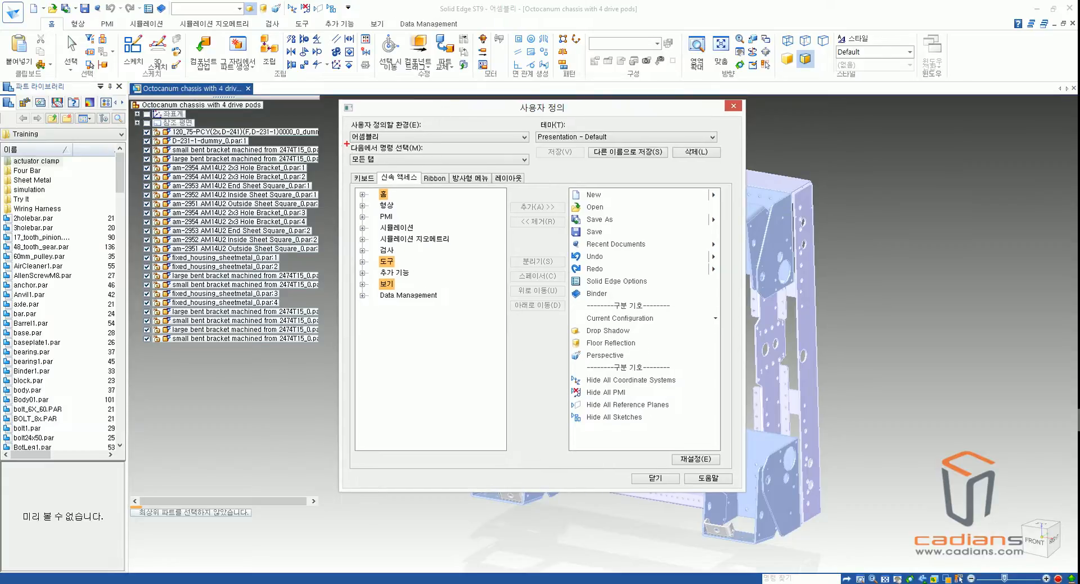
- Set the source of commands available for quick access to macros (매크로)
ctrl+drag(373, 169, 424, 188)
ctrl+drag(25, 0, 363, 15)
key(Escape)
ctrl+drag(346, 145, 532, 167)
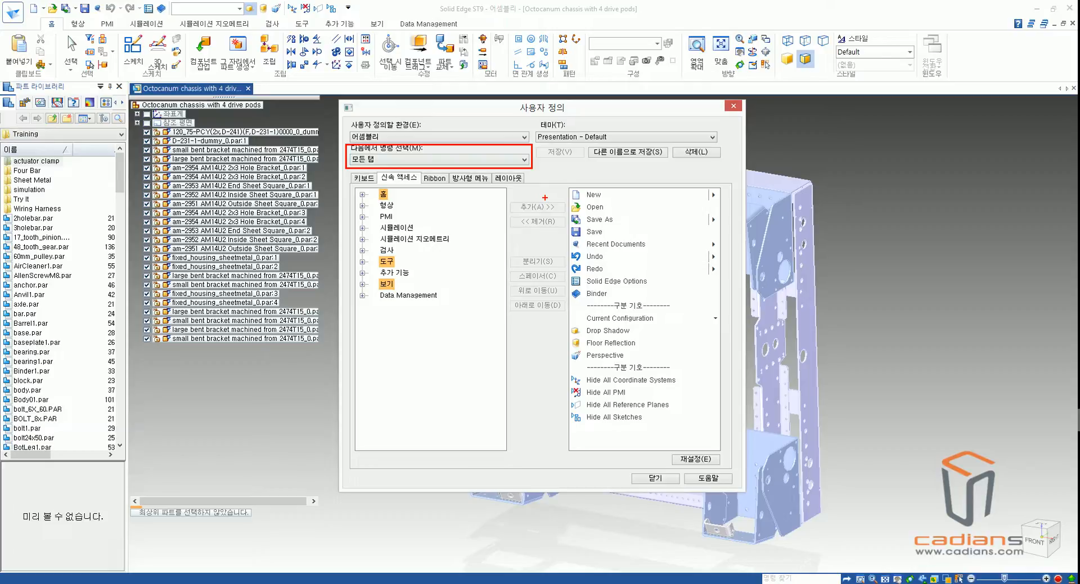
key(Escape)
click(513, 160)
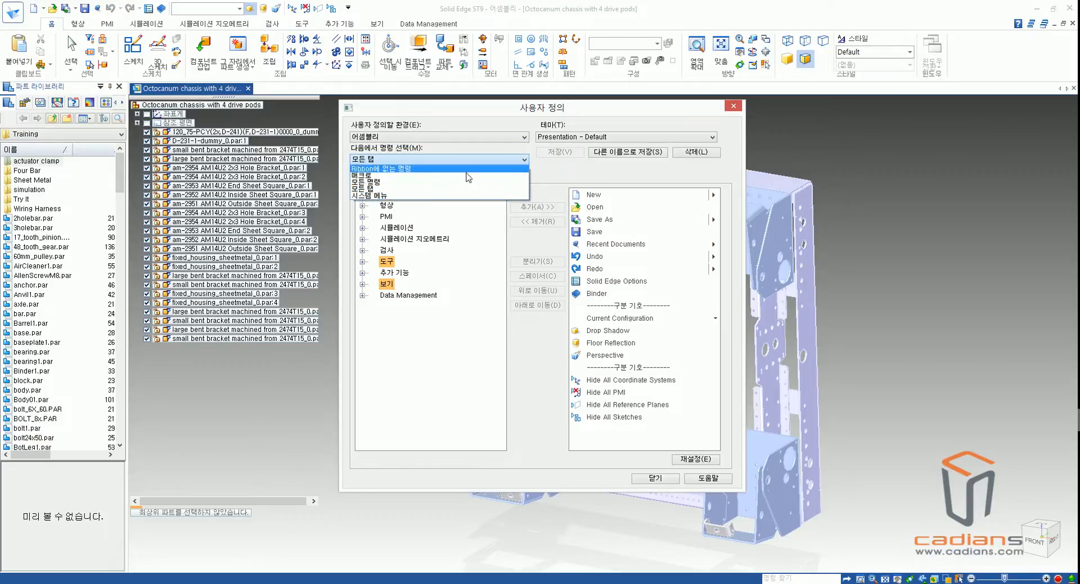
click(452, 175)
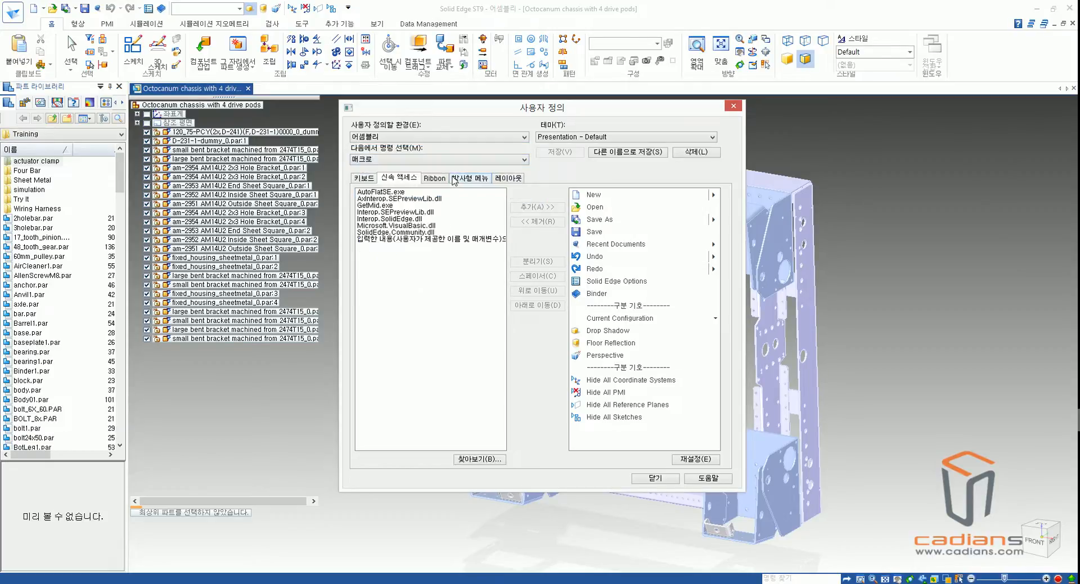
mouse_move(353, 186)
ctrl+mouse_down()
mouse_move(481, 251)
mouse_move(511, 252)
ctrl+mouse_up()
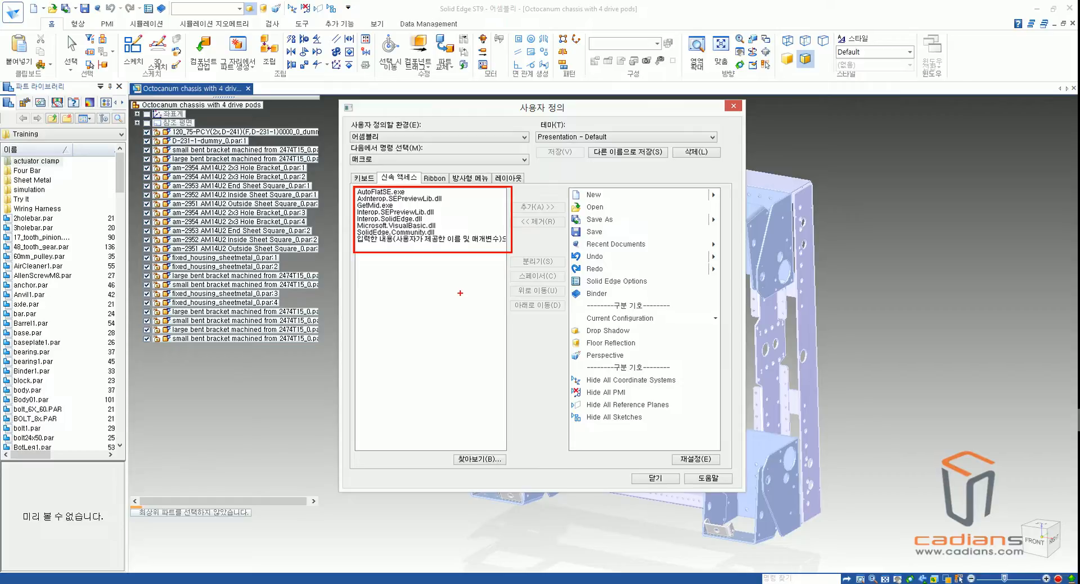
key(Escape)
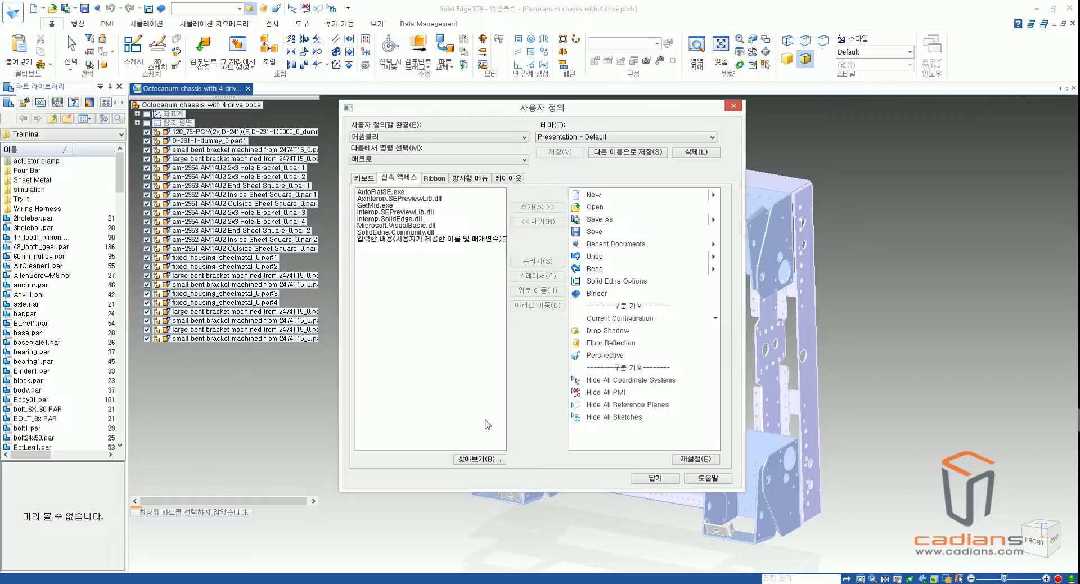
mouse_move(471, 384)
mouse_down()
mouse_move(473, 453)
mouse_move(499, 416)
mouse_up()
key(Escape)
- Set the macro directory to the AutoFlatSE folder on drive C
click(496, 458)
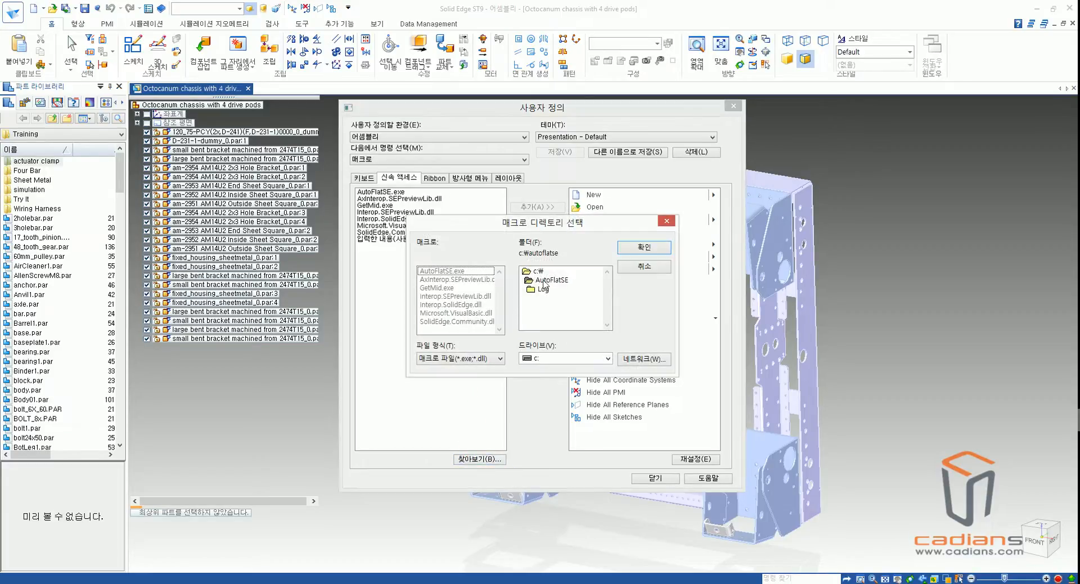
click(544, 281)
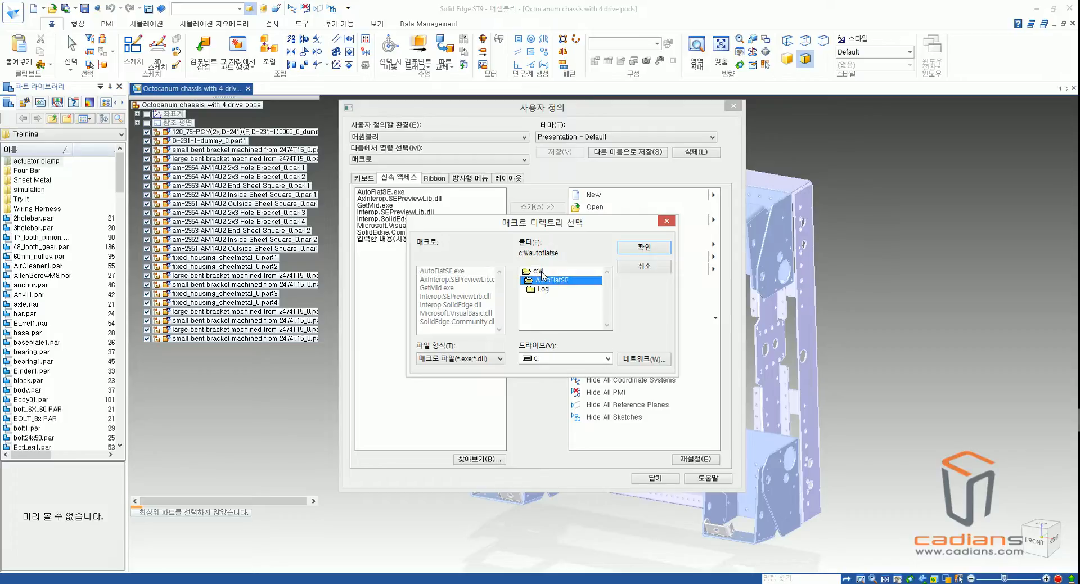
double_click(540, 272)
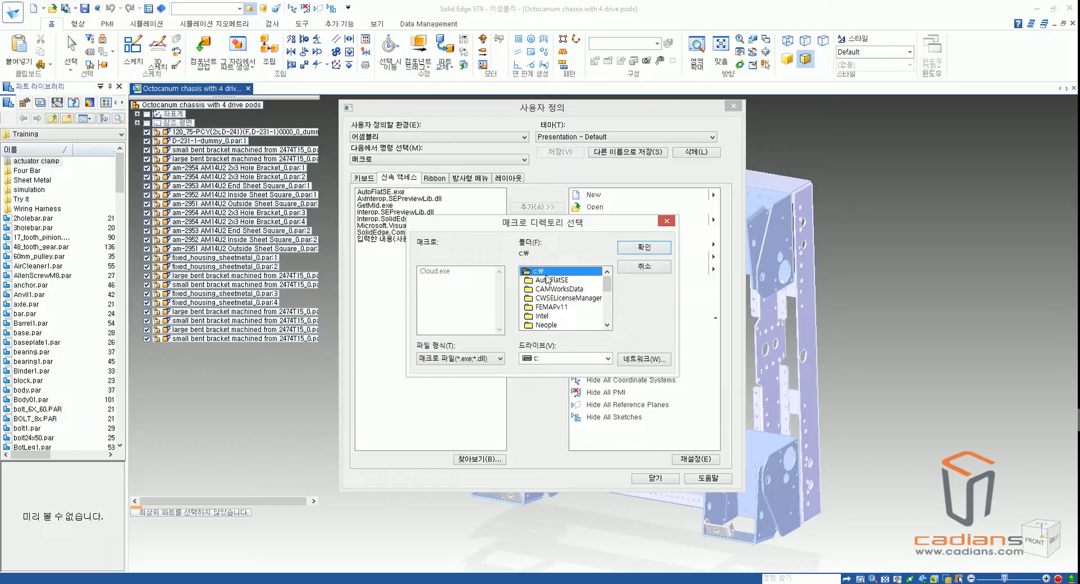
double_click(553, 281)
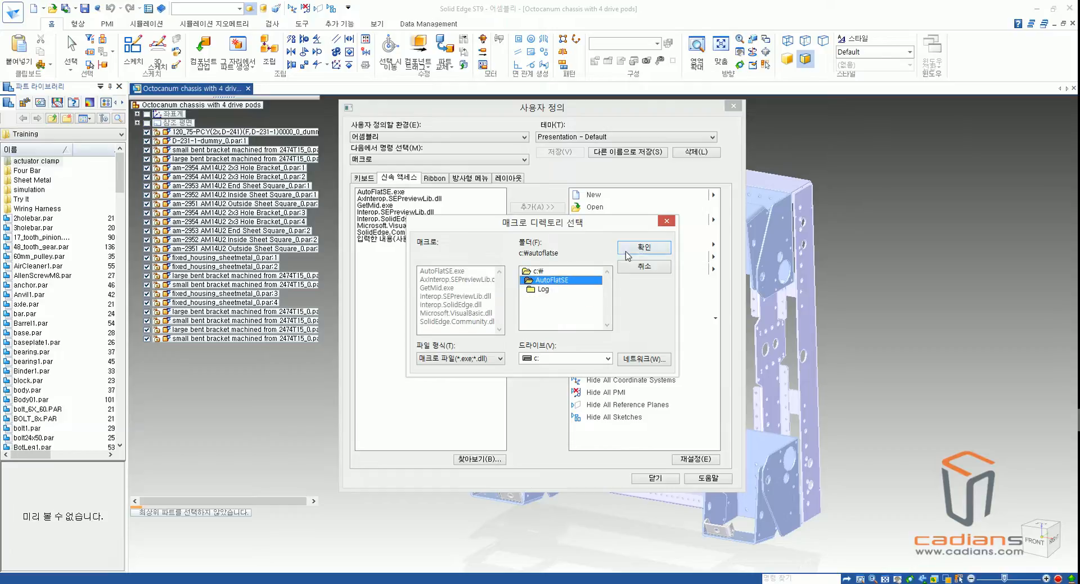
click(633, 251)
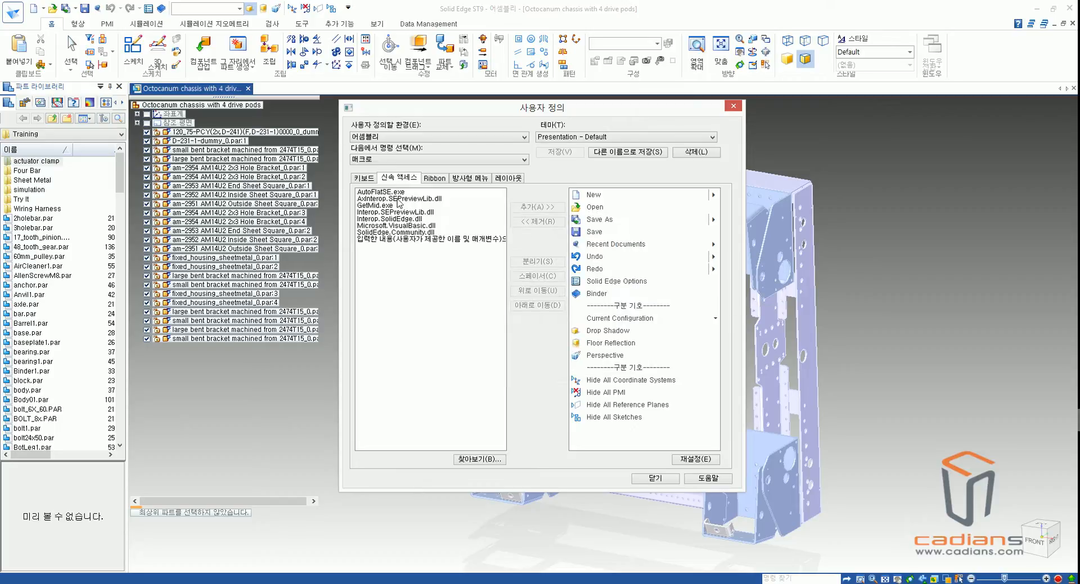
- Add the AutoFlatSE.exe macro to the quick access commands
click(394, 192)
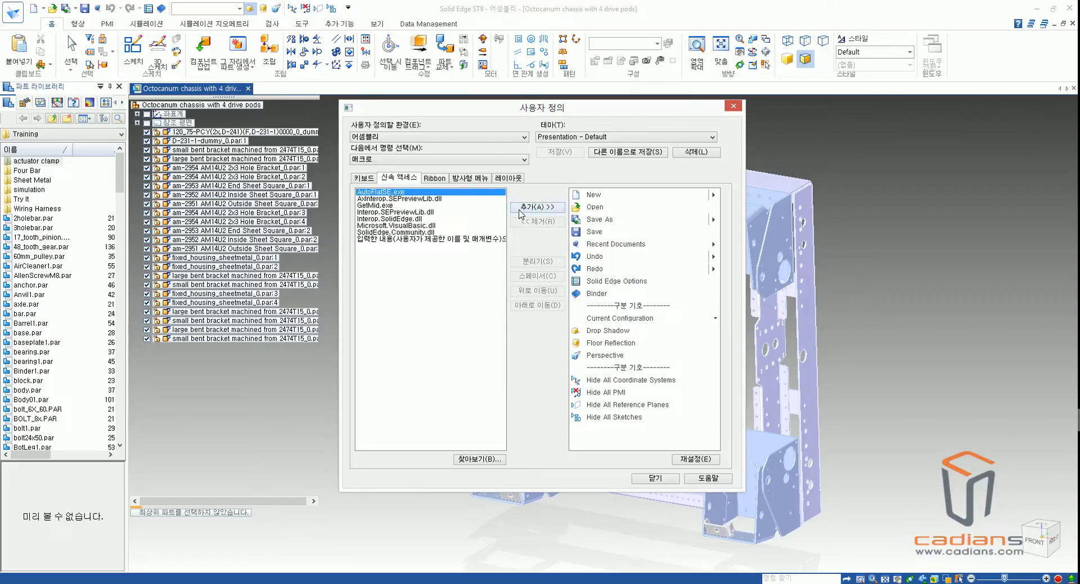
click(523, 207)
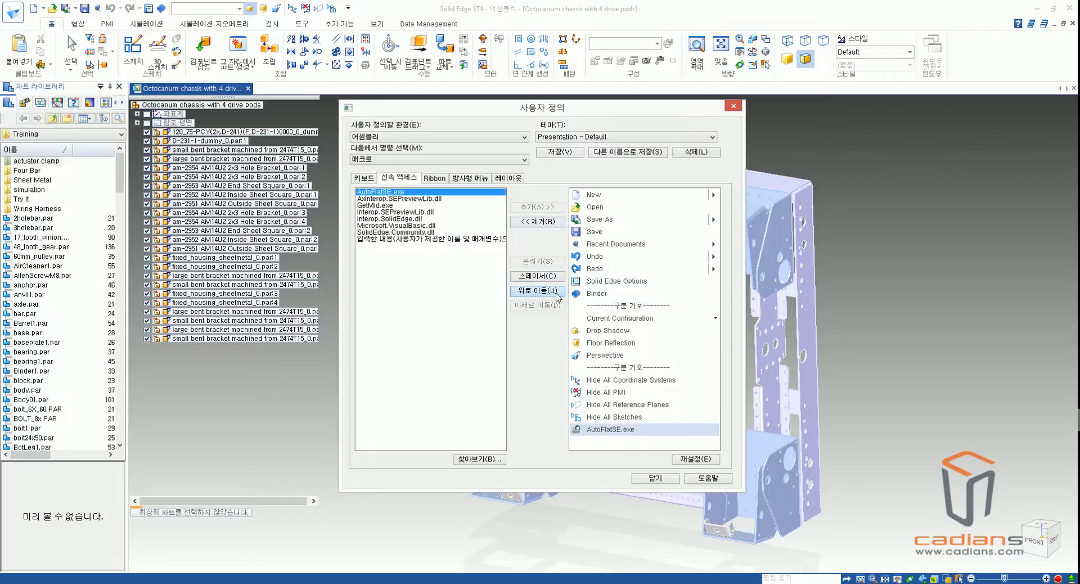
- Try moving AutoFlatSE.exe four places up the quick access command list and back down again
click(557, 291)
click(557, 290)
click(557, 291)
click(557, 291)
click(555, 305)
click(556, 306)
click(556, 306)
click(556, 305)
- Close the customization settings and save the changes to the Presentation - Default theme
click(642, 478)
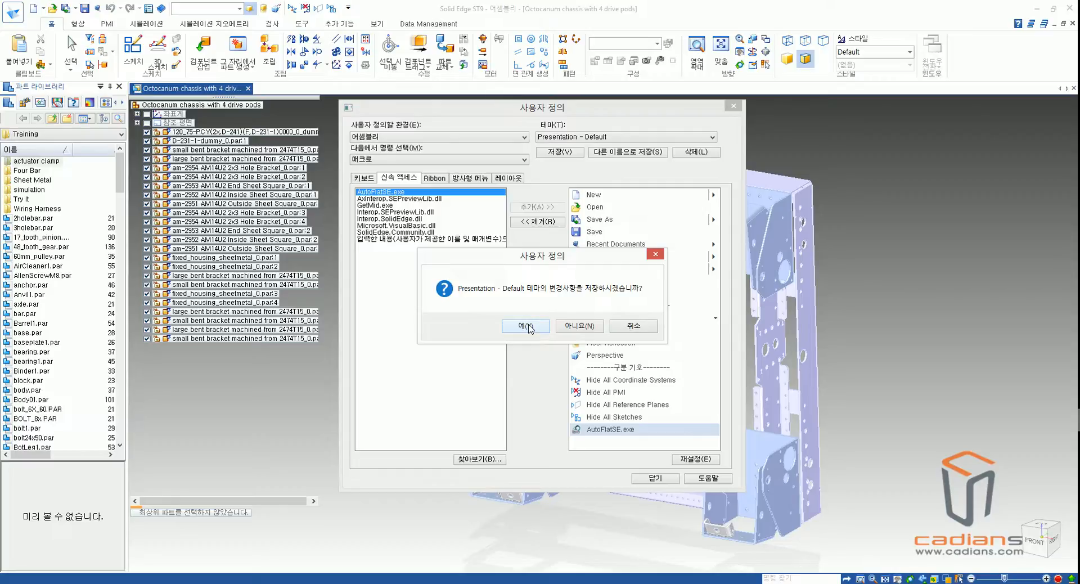
click(526, 326)
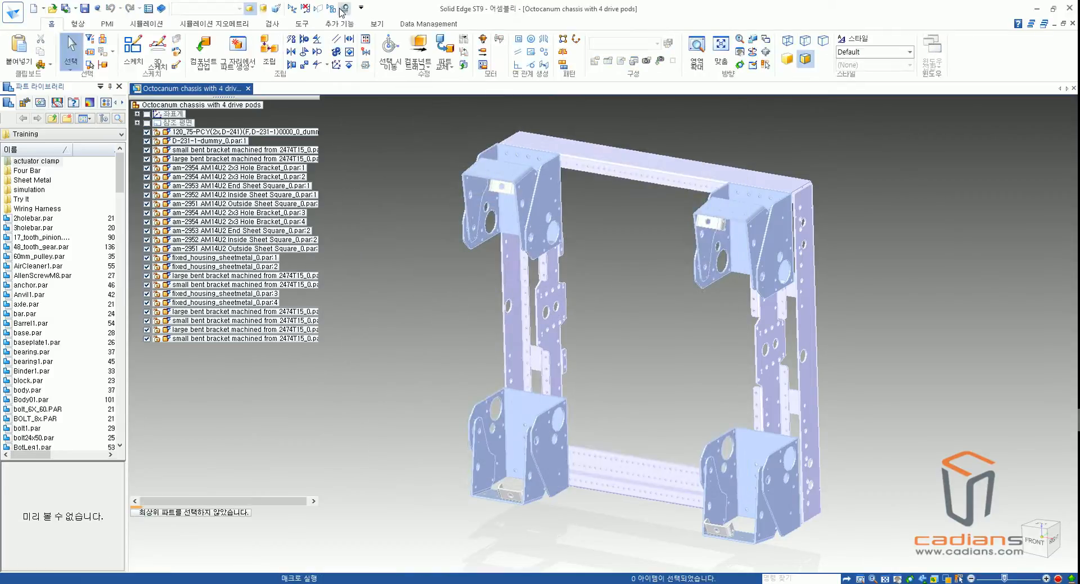
- Test the new quick access command by running AutoFlatSE, and close its AutoFlat_SE window
click(343, 8)
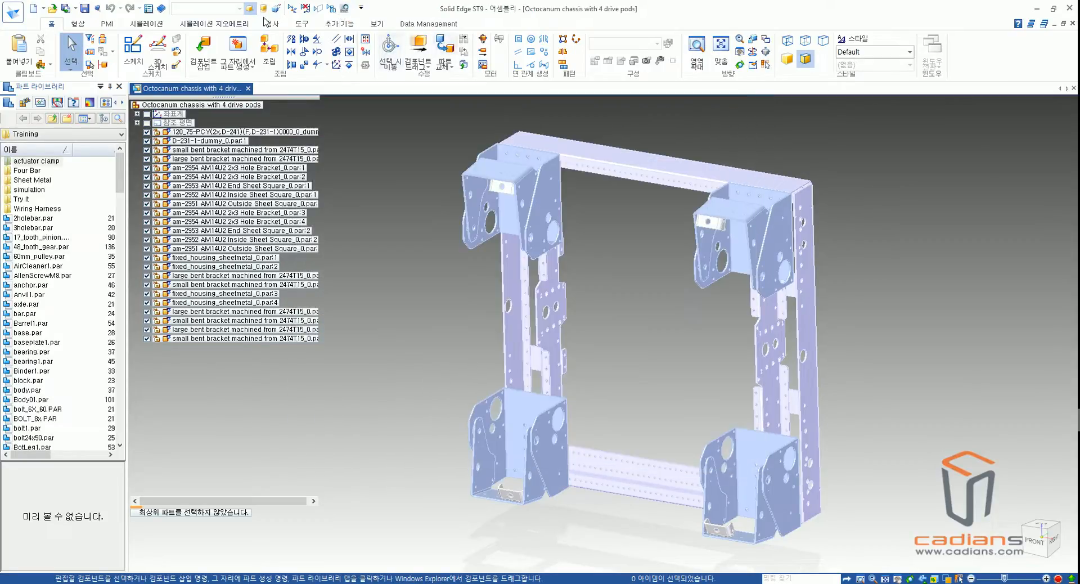
click(343, 8)
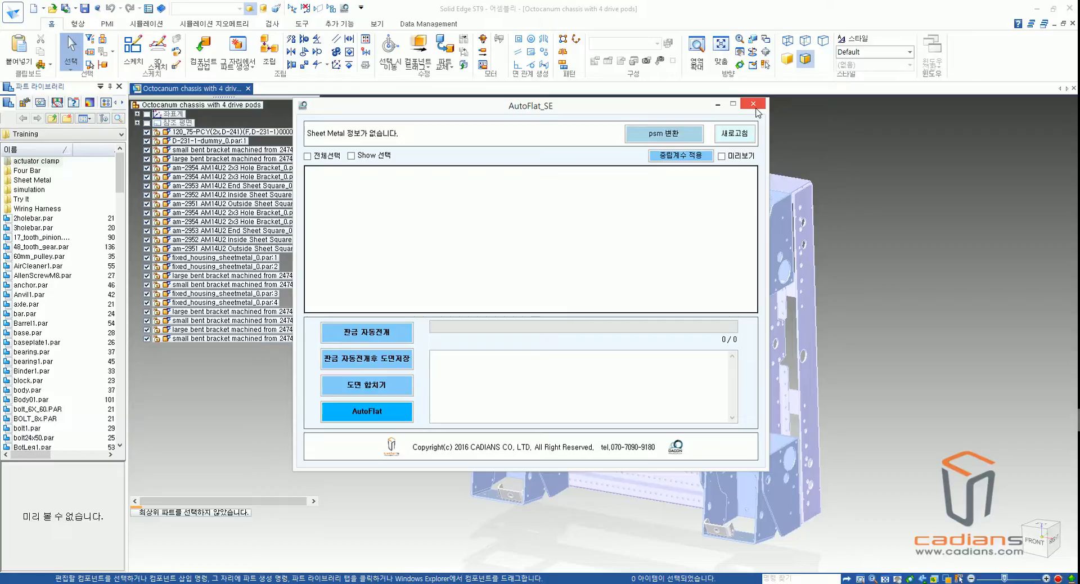
click(753, 105)
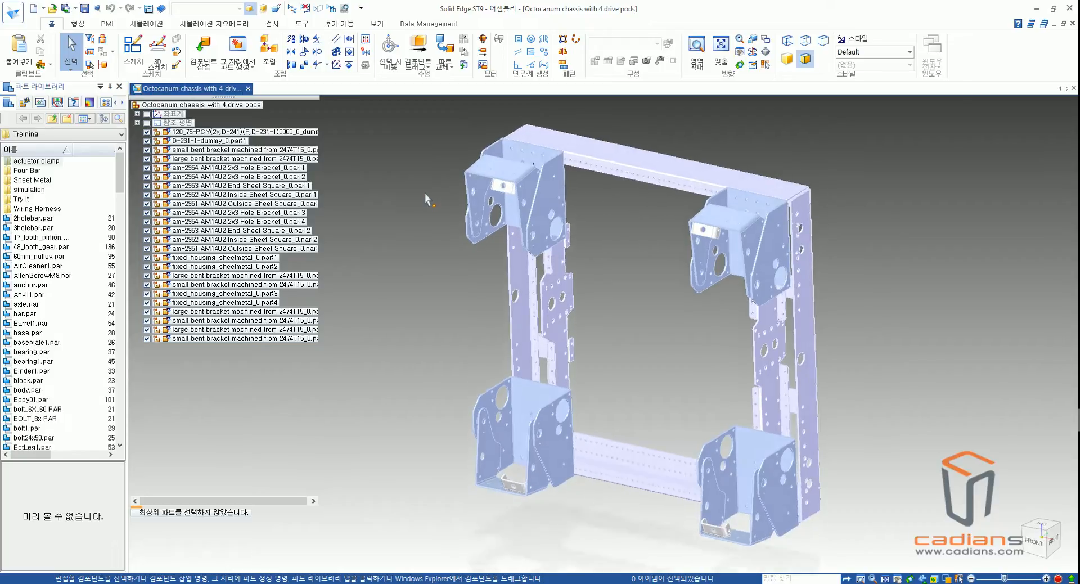
- Delete the 120_75-PCY dummy part and D-231-1-dummy_0.par:1 from the assembly
click(212, 133)
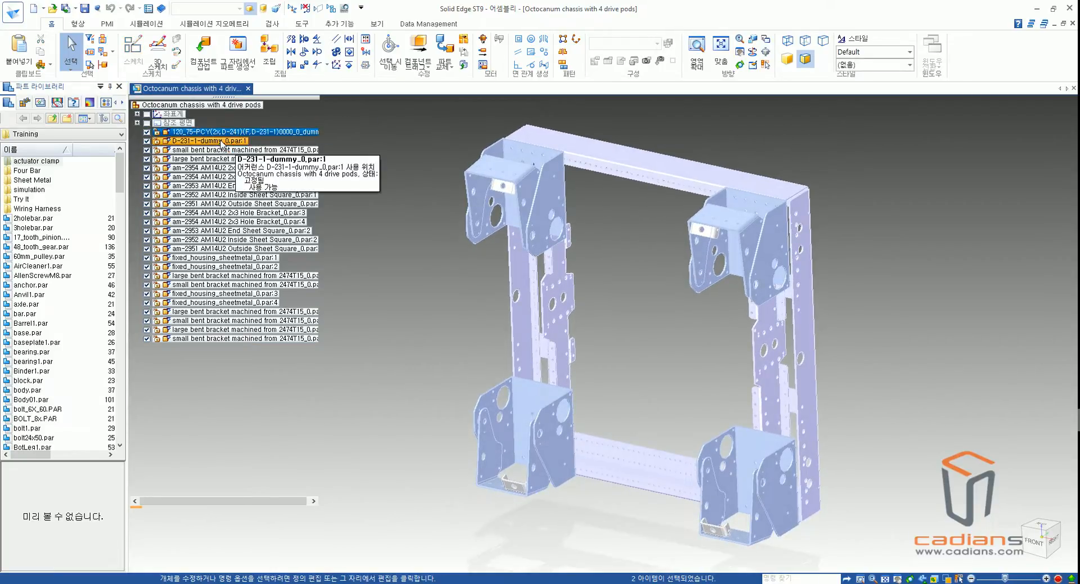
key(Delete)
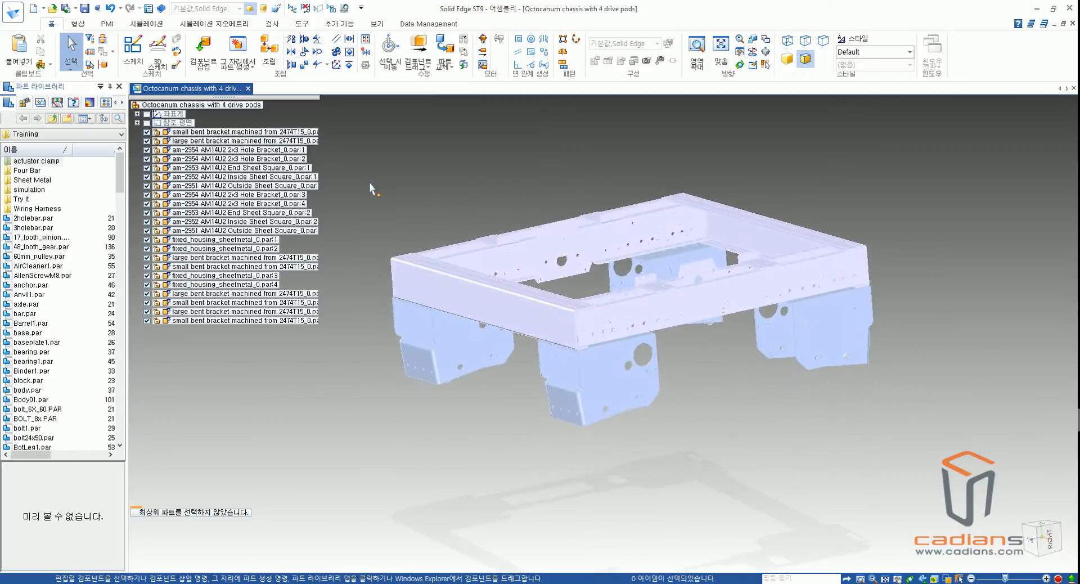
mouse_move(473, 388)
mouse_down()
mouse_move(443, 363)
mouse_move(504, 359)
mouse_up()
mouse_move(647, 431)
mouse_down()
mouse_move(618, 419)
mouse_move(680, 402)
mouse_up()
drag(748, 392, 780, 372)
mouse_move(438, 200)
mouse_down()
mouse_move(688, 248)
mouse_move(584, 136)
mouse_up()
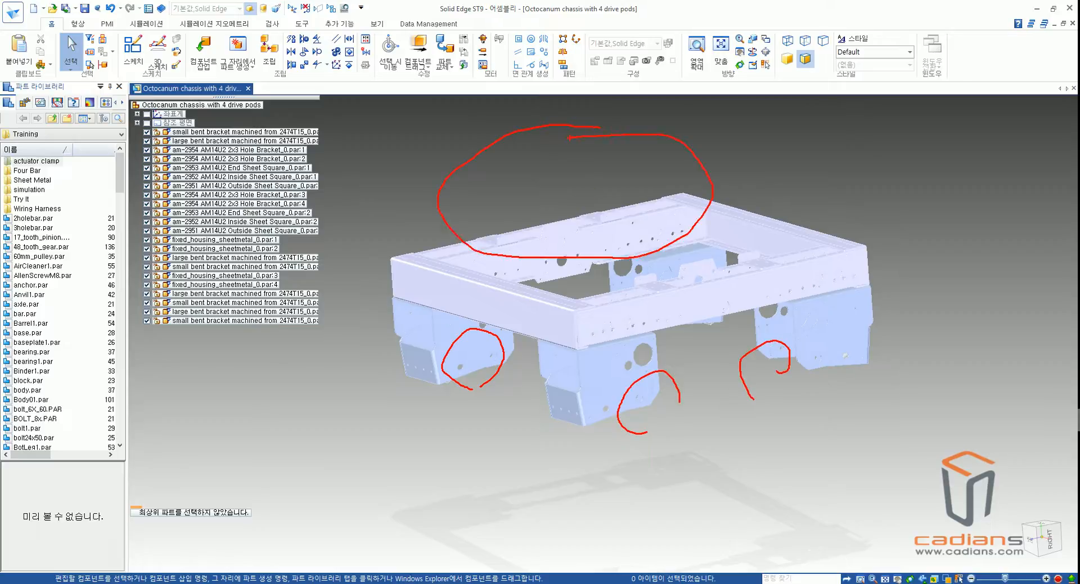
key(Escape)
key(ctrl+i)
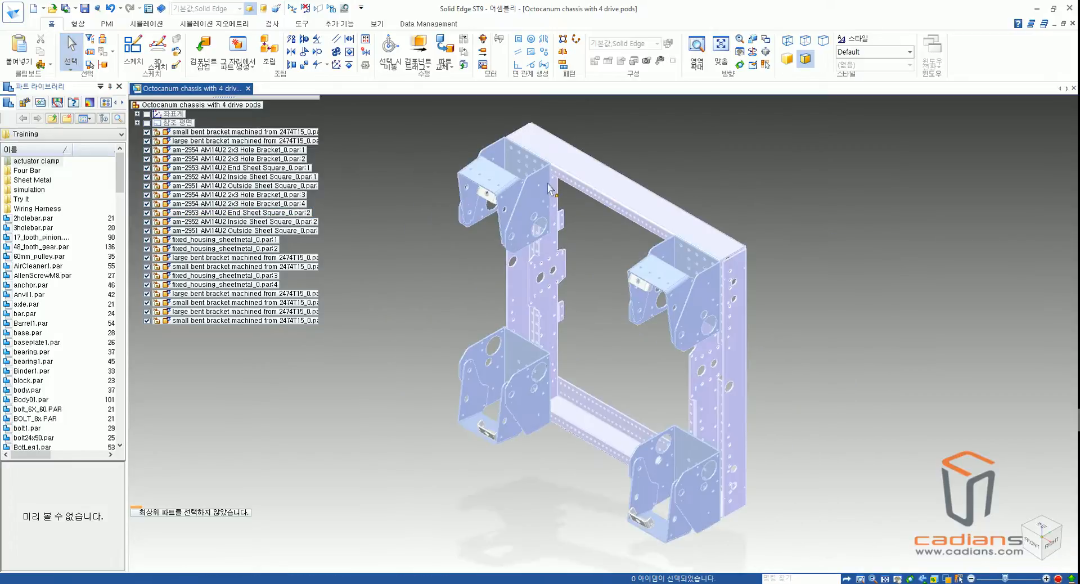
click(265, 133)
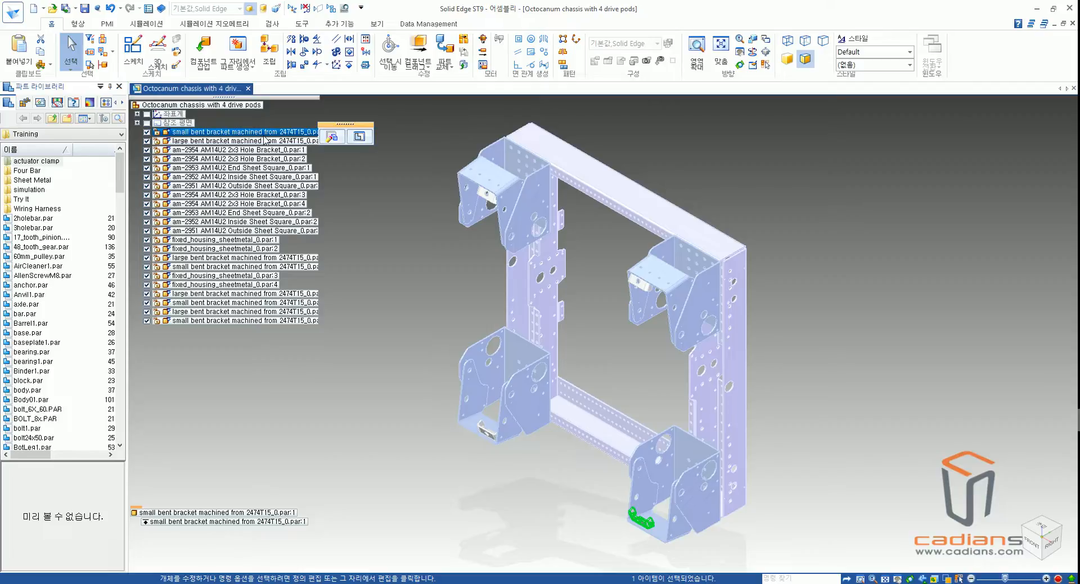
right_click(264, 138)
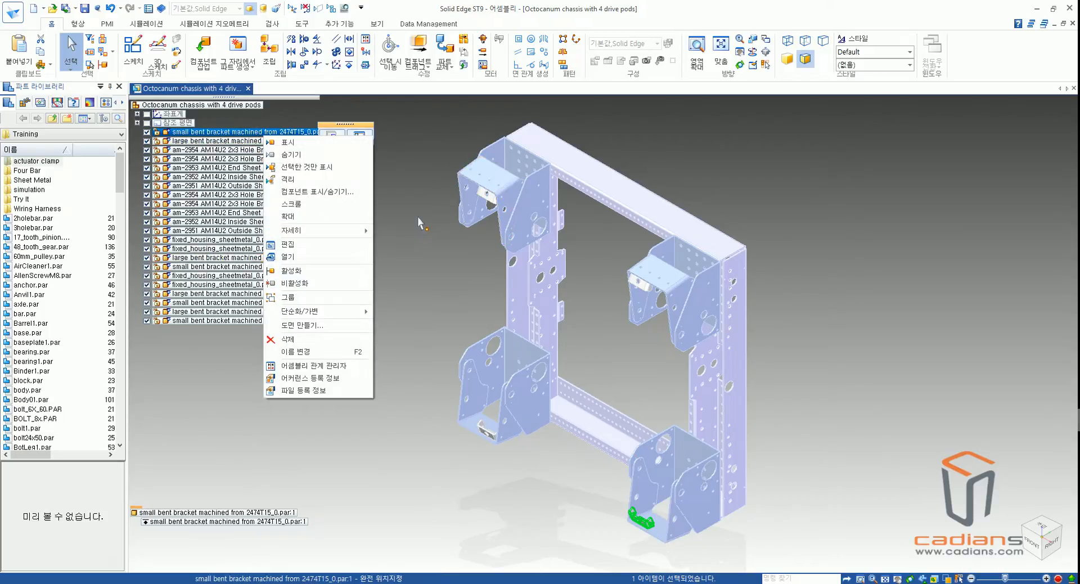
click(410, 246)
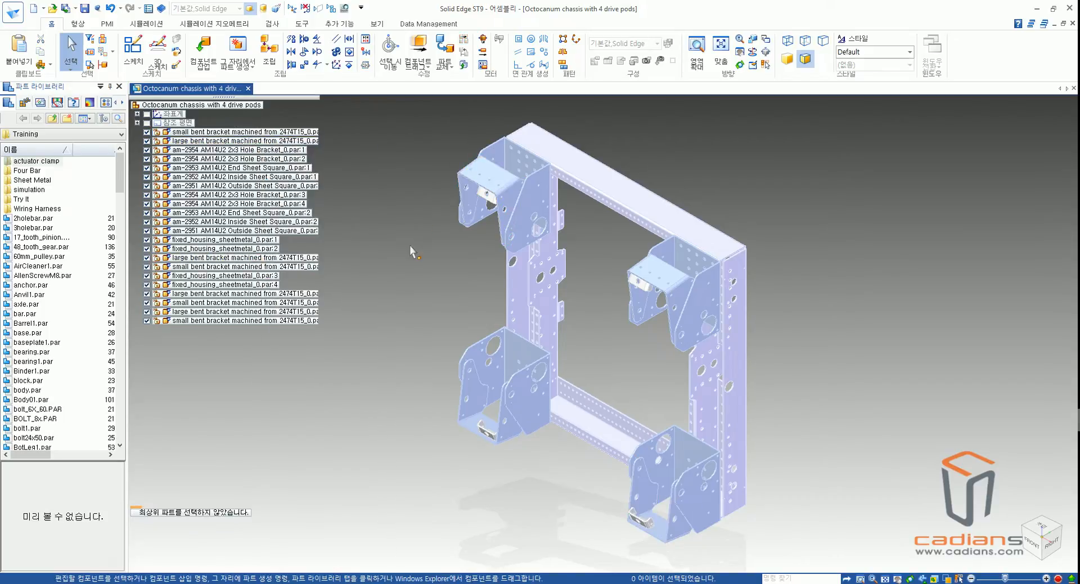
- Save the assembly as Octocanum chassis with 4 drive pods.asm in the AutoFlat 교육동영상 folder, overwriting the existing file
key(ctrl+s)
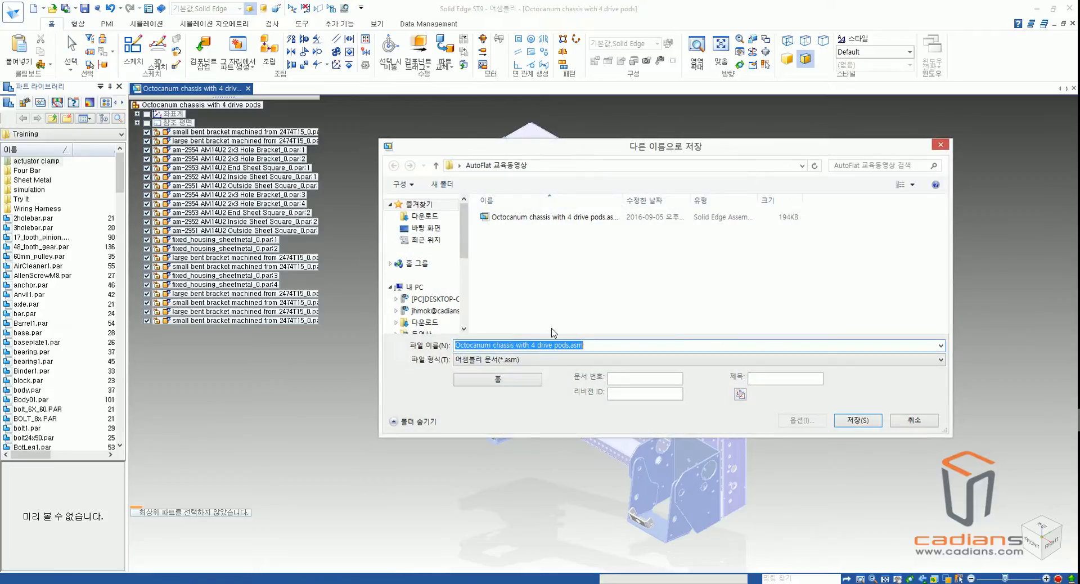
click(863, 422)
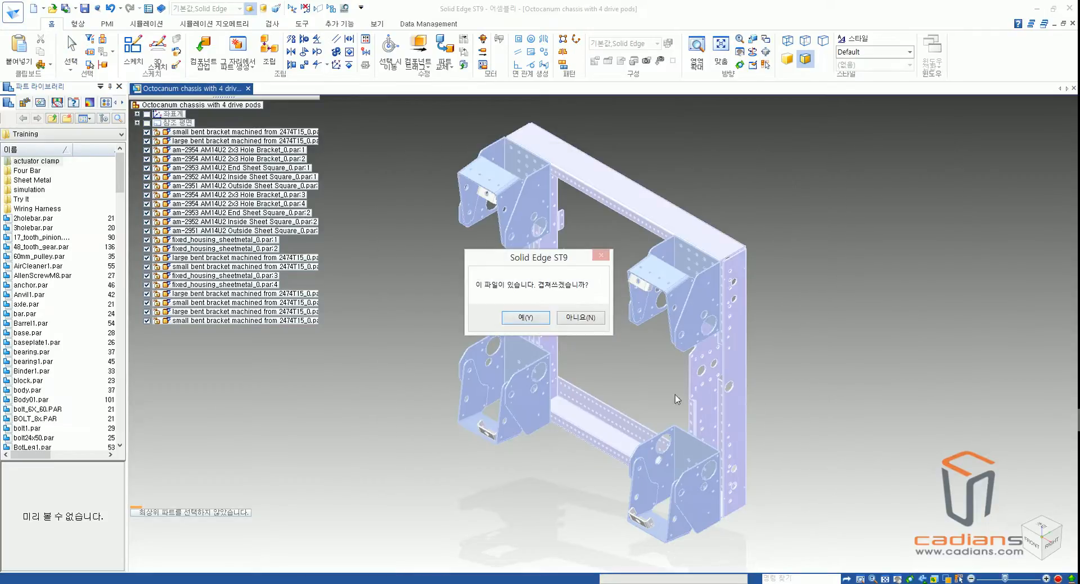
click(525, 318)
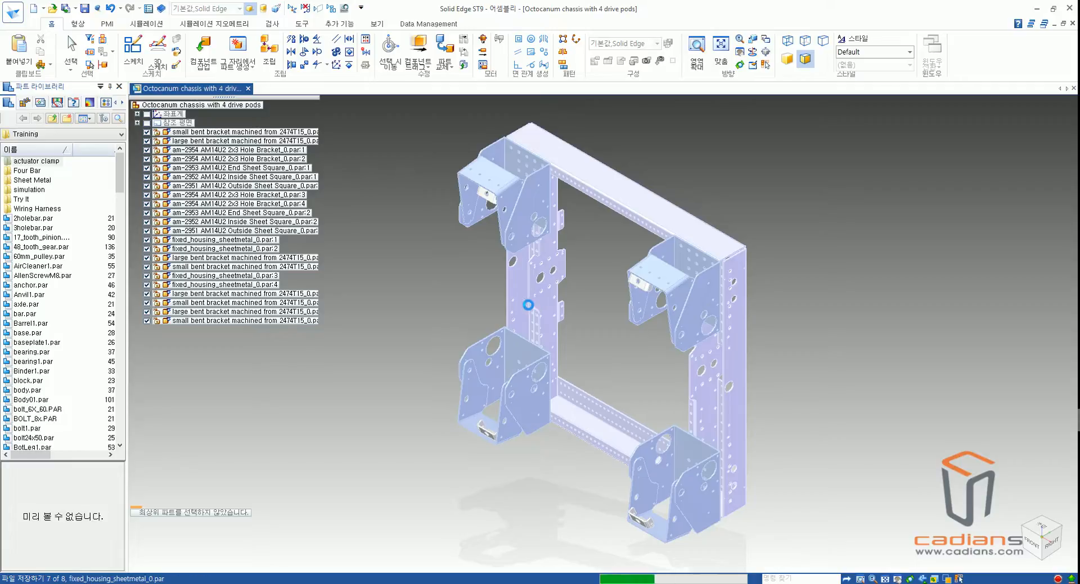
- Open the small bent bracket part on its own, examine the features in its ordered tree, and close it
right_click(308, 135)
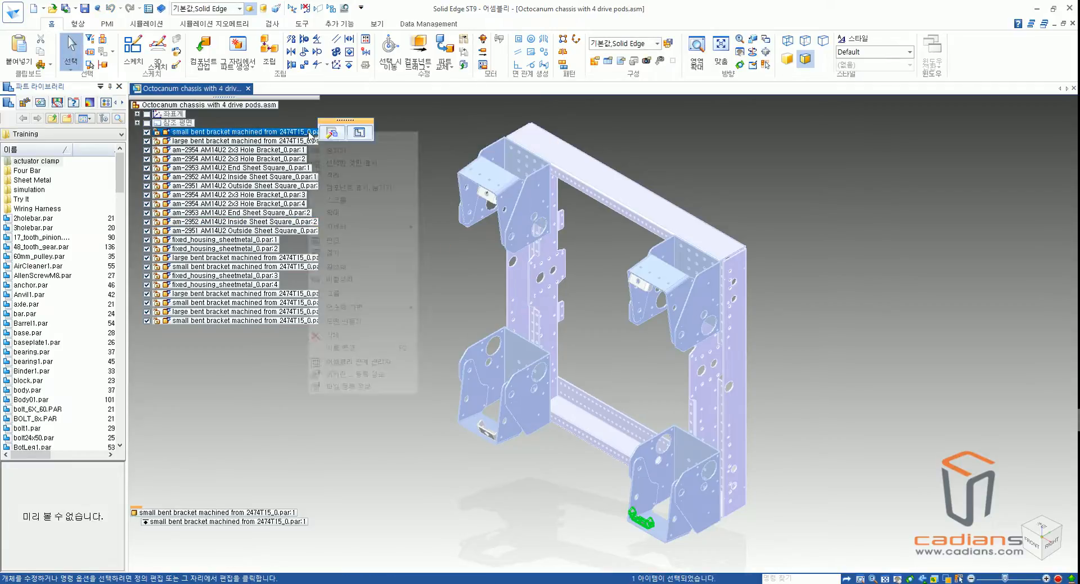
click(354, 255)
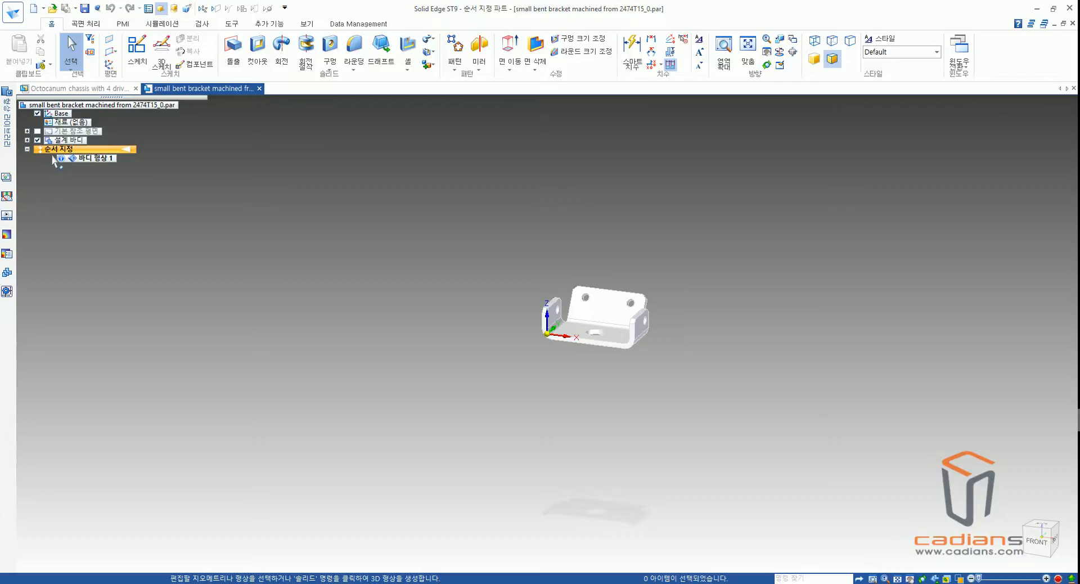
drag(36, 151, 127, 180)
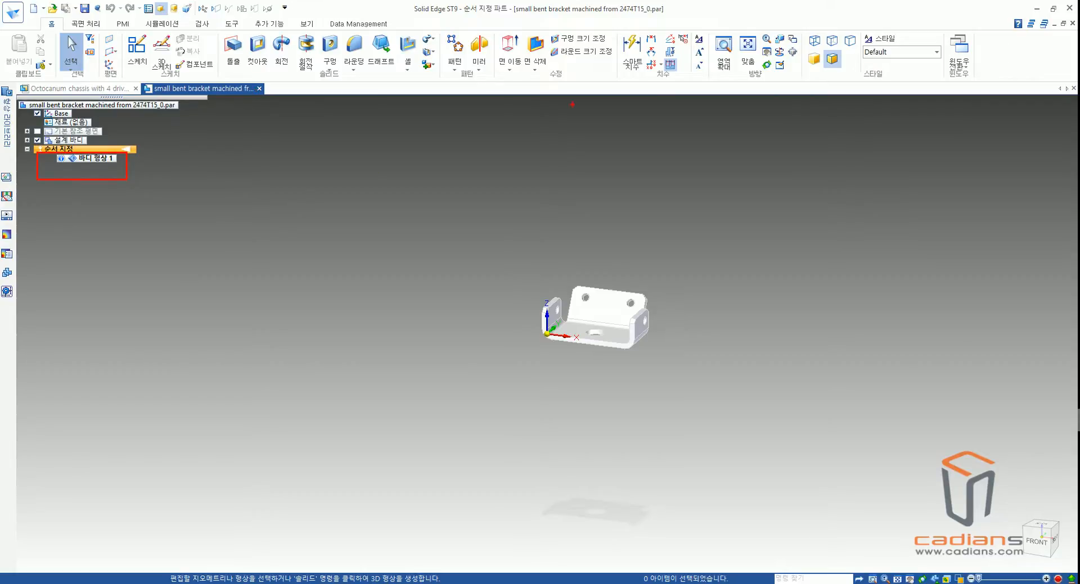
click(1074, 25)
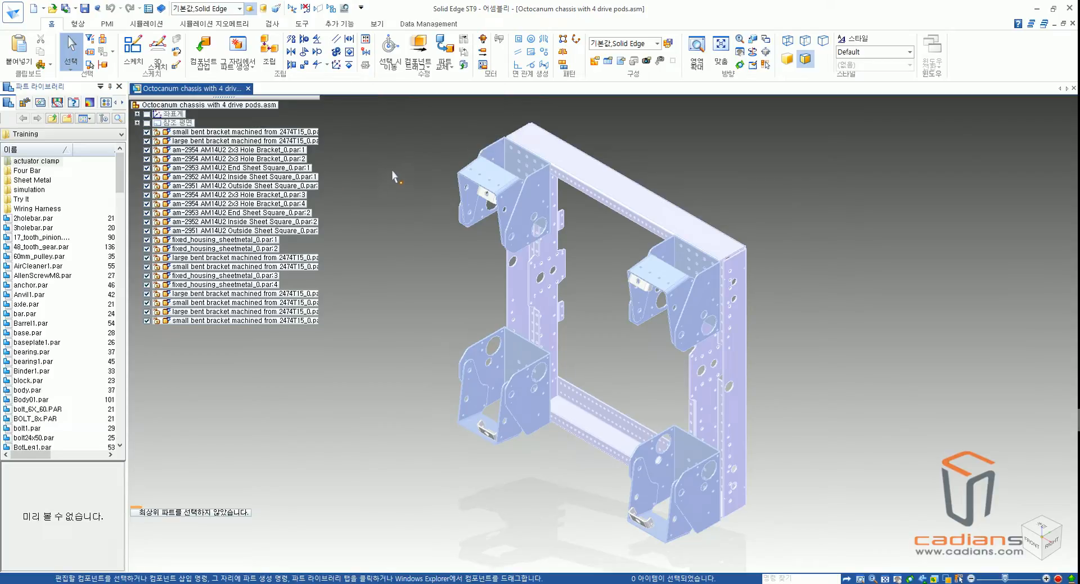
- Run AutoFlatSE from quick access and open its part list for psm conversion (psm 변환)
click(344, 8)
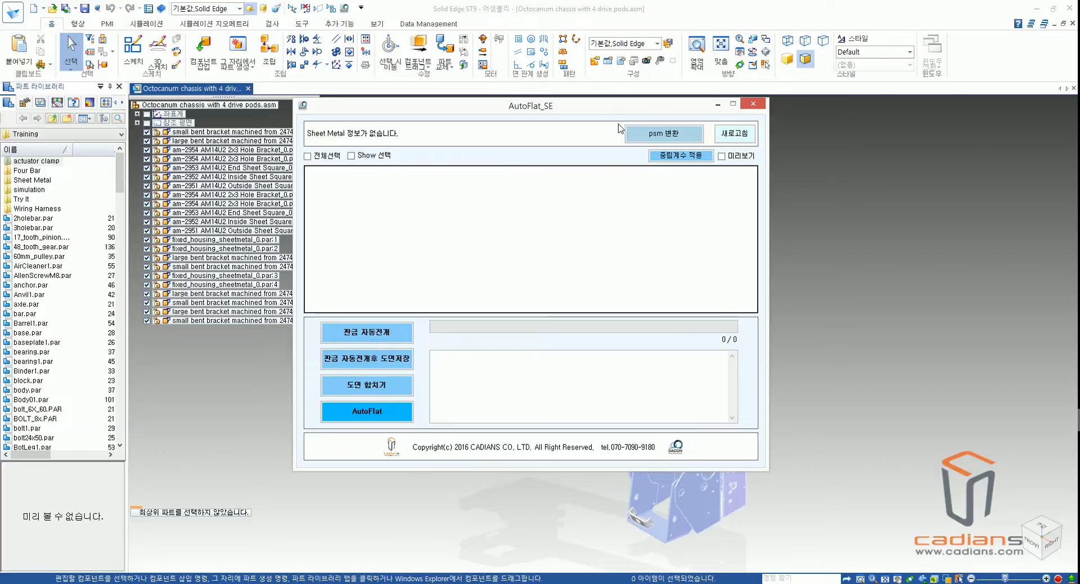
key(ctrl+2)
ctrl+drag(620, 124, 707, 145)
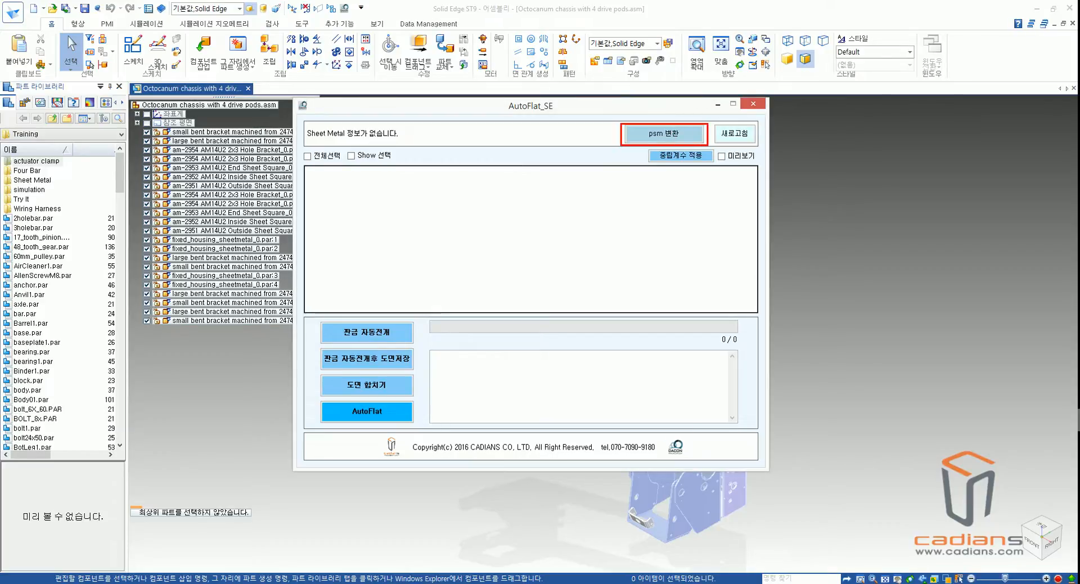
key(Escape)
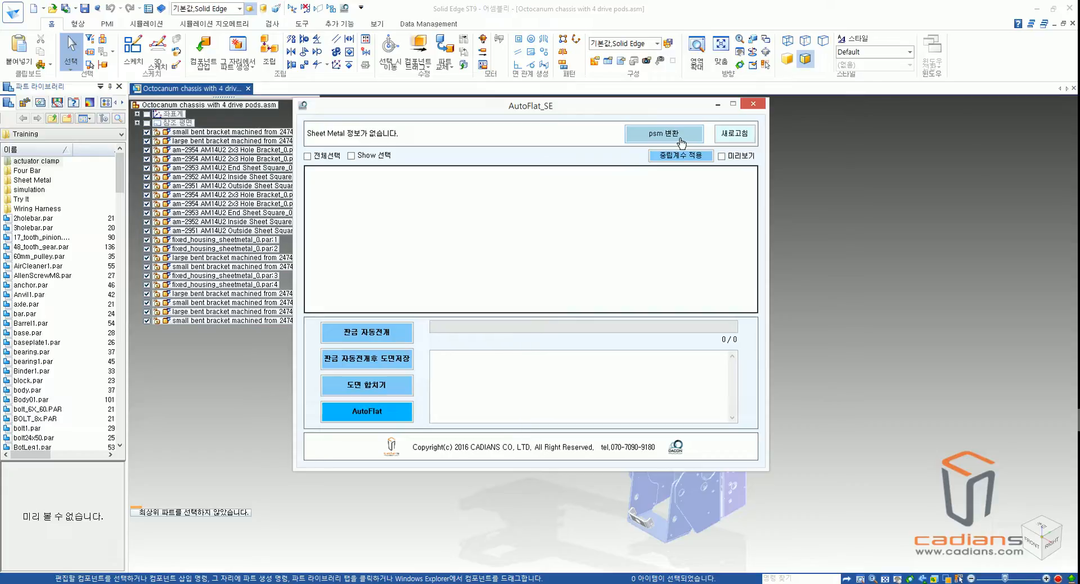
click(681, 139)
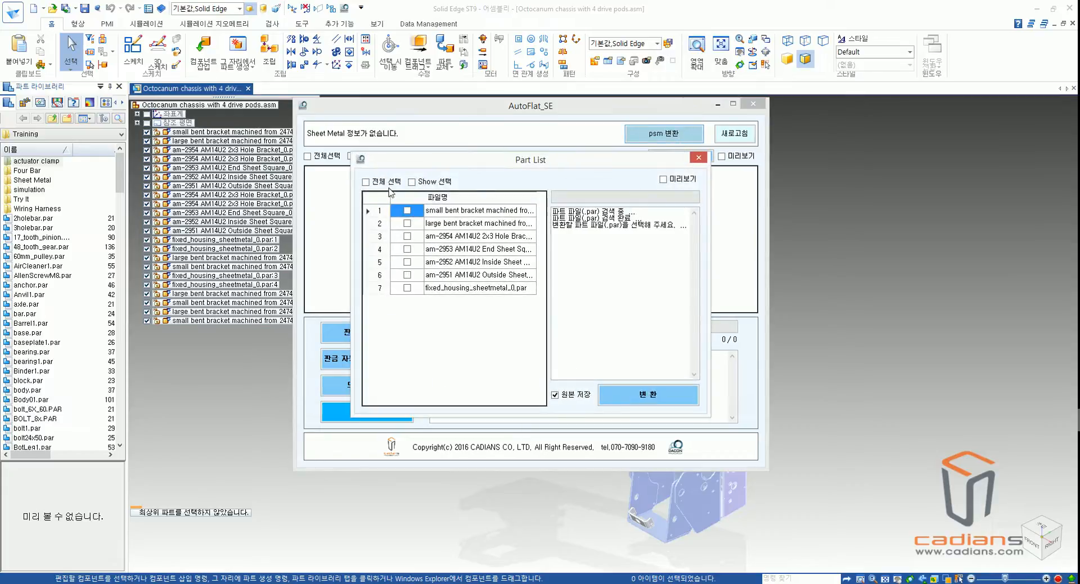
- Go through the convertible parts in the Part List, from the small bent bracket to the am-2951 outside sheet
click(452, 213)
click(454, 226)
click(457, 240)
click(458, 251)
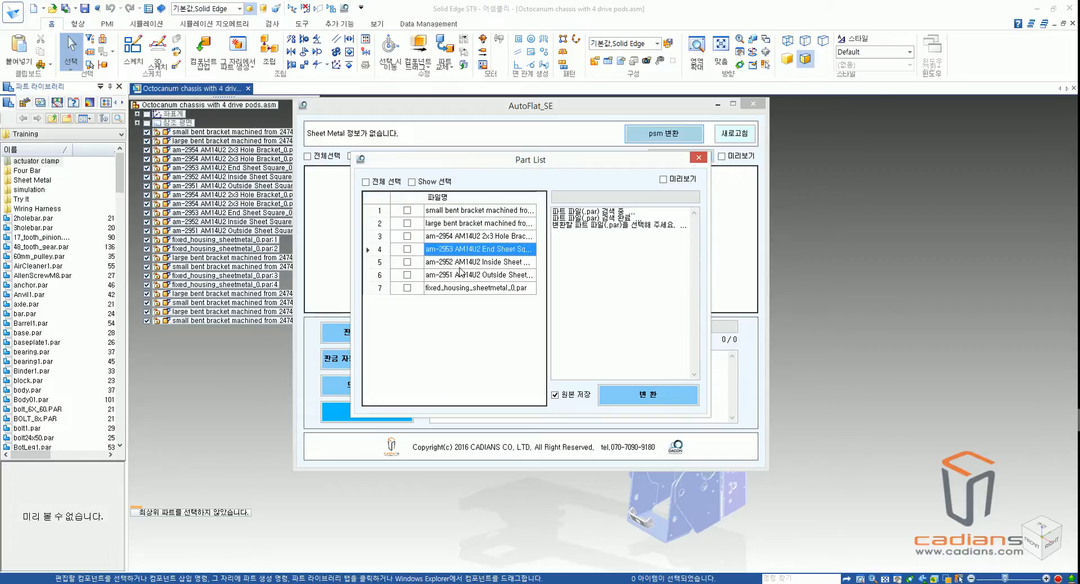
click(460, 263)
click(460, 275)
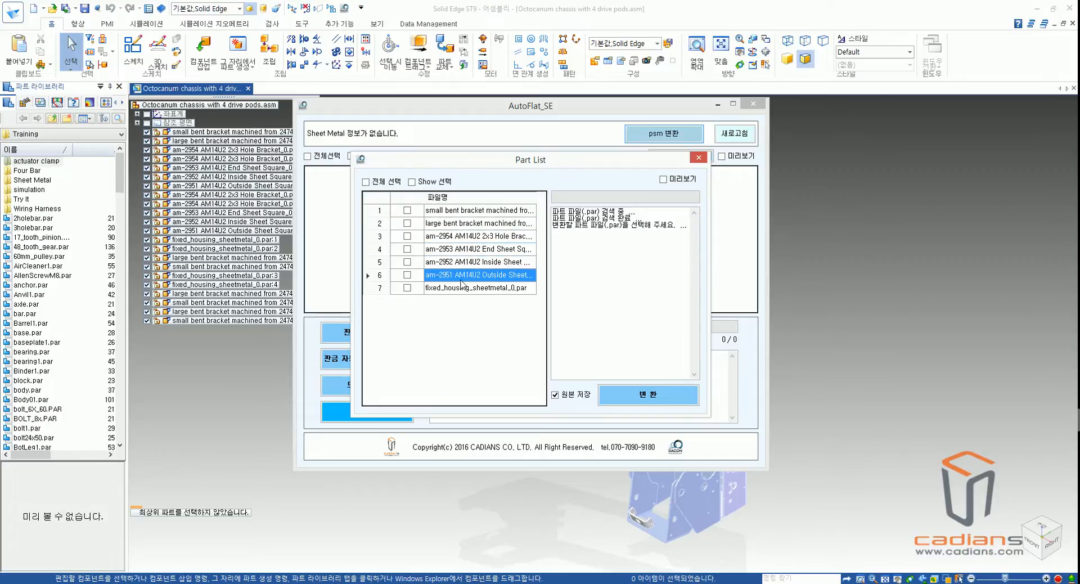
- Turn on the part preview (미리보기) and inspect the small bent bracket in it
click(663, 179)
mouse_move(796, 288)
middle_down()
mouse_move(836, 278)
mouse_move(790, 288)
mouse_move(804, 287)
mouse_move(787, 276)
mouse_move(777, 293)
middle_up()
scroll(777, 293, down, 5)
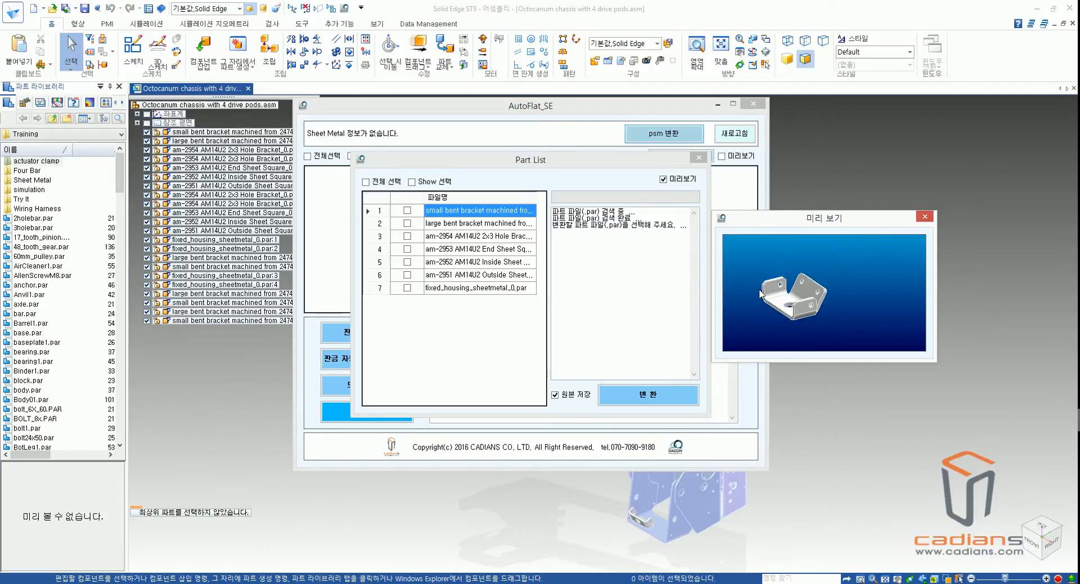
- Inspect the small bent bracket, the am-2954 2x3 hole bracket and the am-2952 inside sheet in the part preview
scroll(761, 292, up, 2)
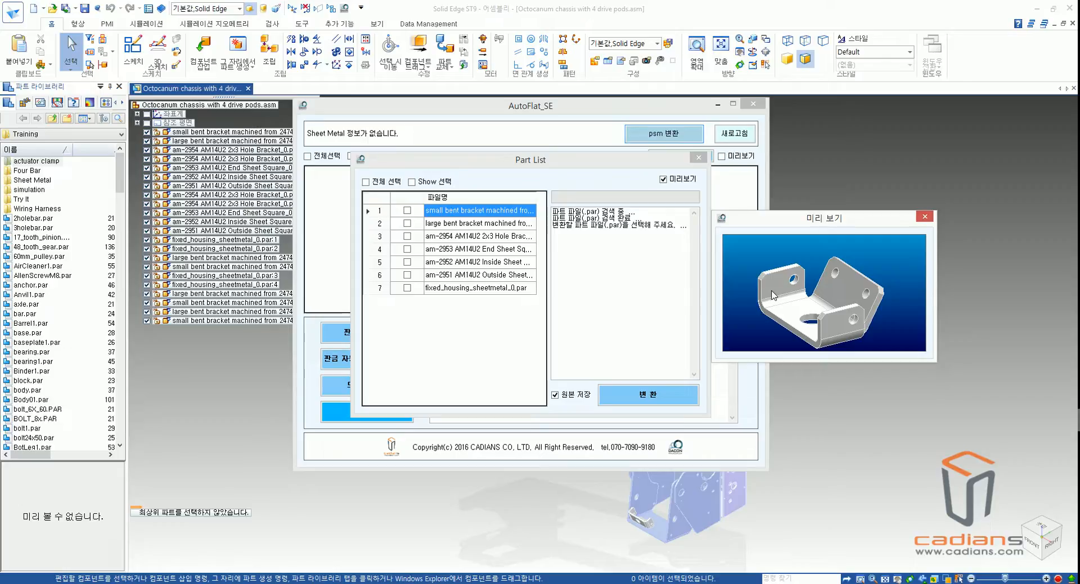
click(441, 227)
click(442, 239)
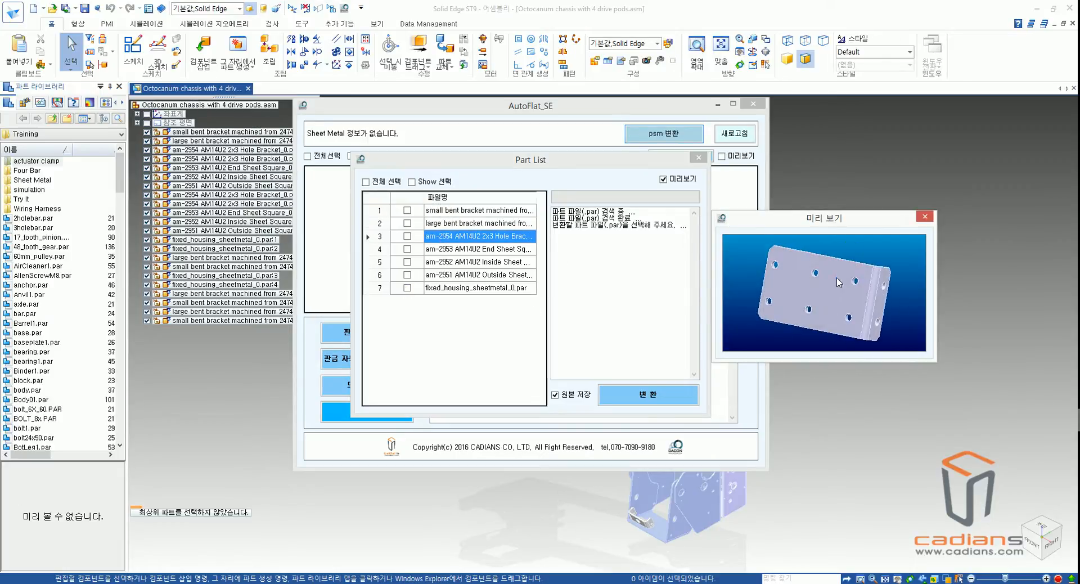
click(485, 264)
scroll(842, 301, up, 5)
scroll(815, 290, down, 5)
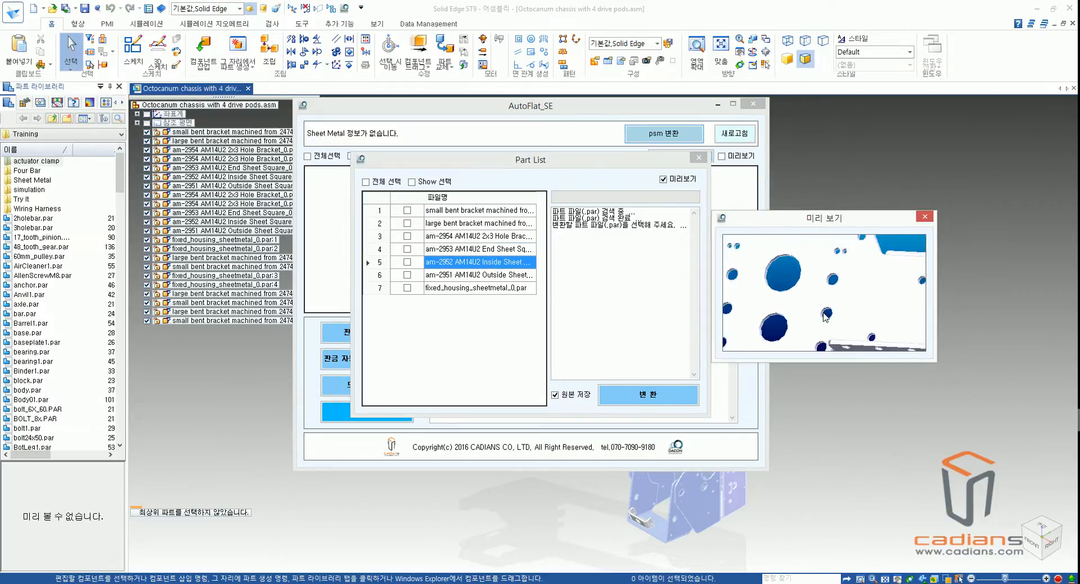
- Select all parts in the Part List and convert them to sheet metal (변환), saving the originals
click(366, 181)
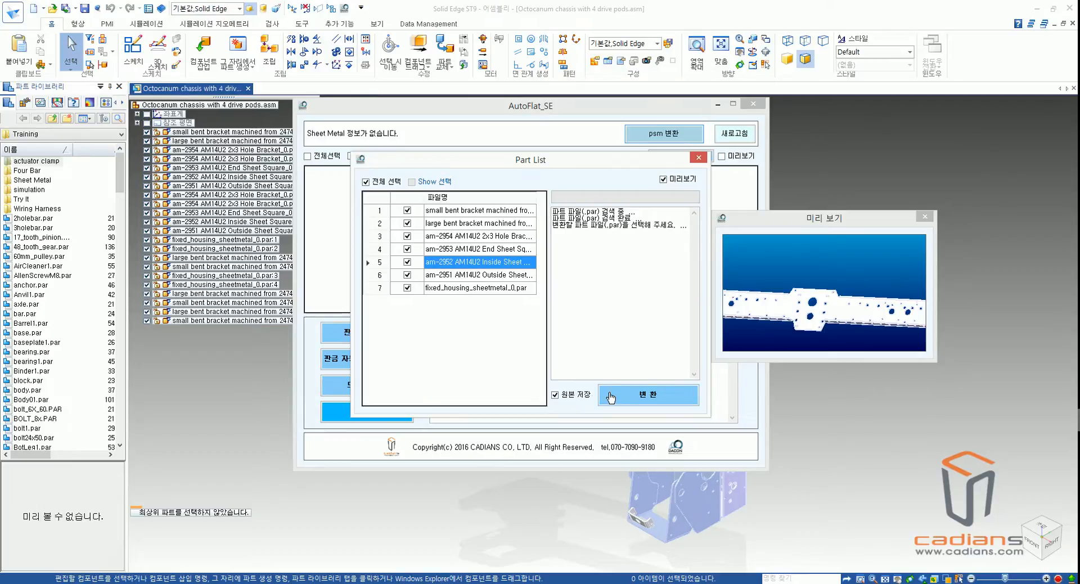
click(610, 395)
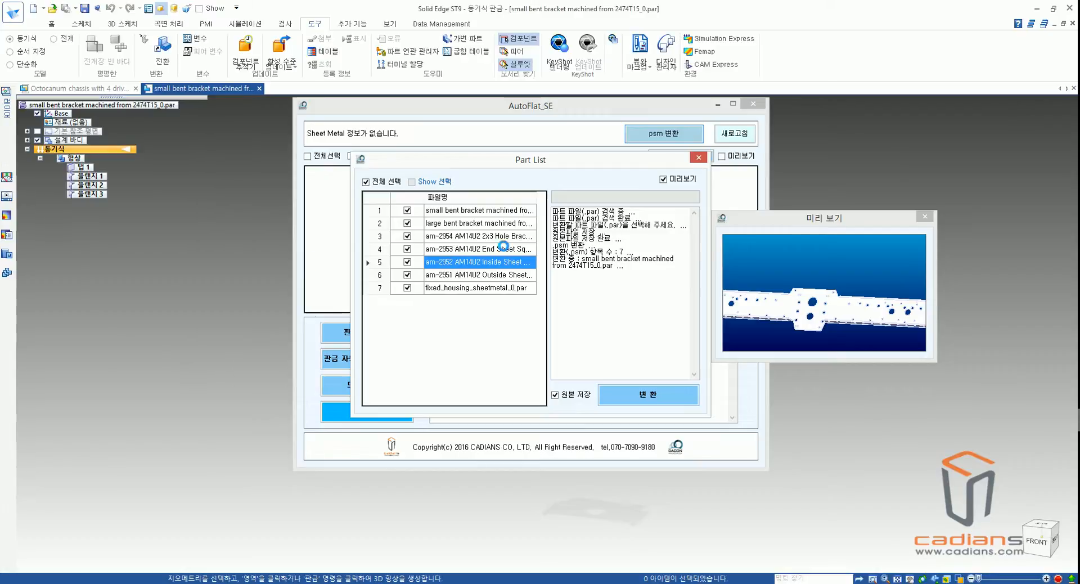
drag(548, 204, 607, 267)
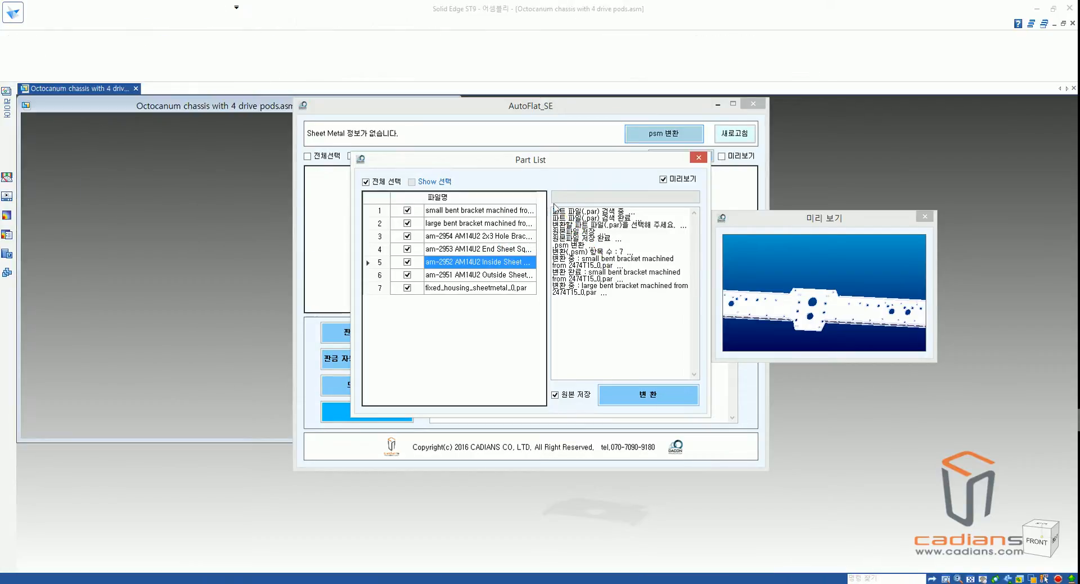
mouse_move(548, 202)
mouse_down()
mouse_move(685, 391)
mouse_move(702, 386)
mouse_up()
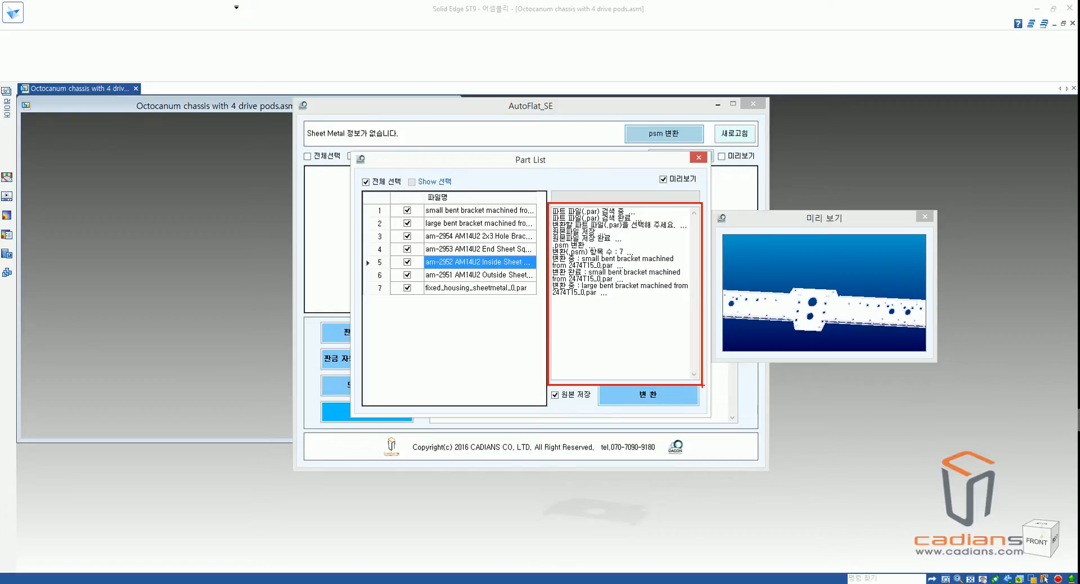
key(Escape)
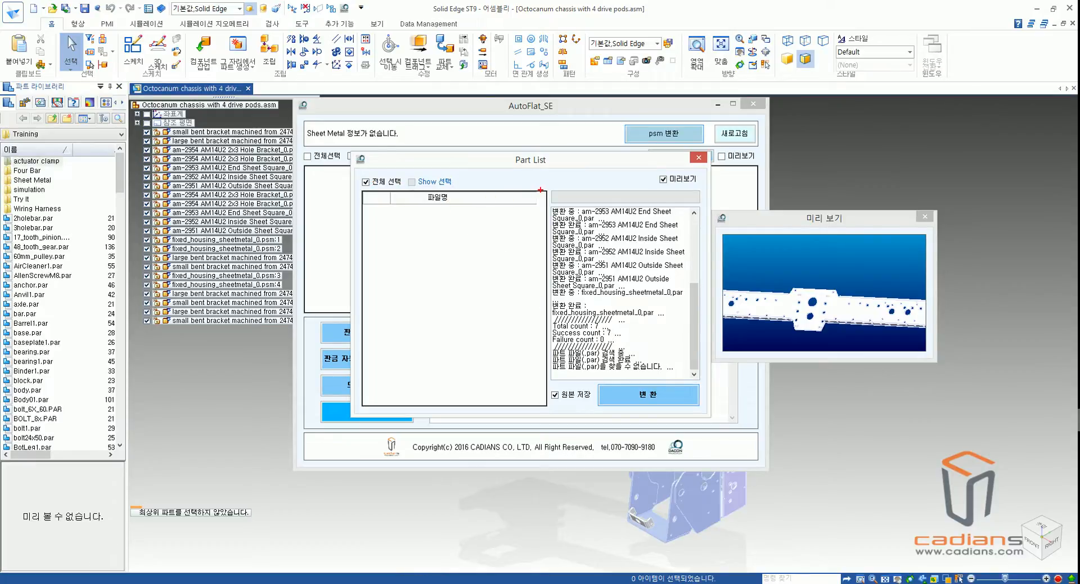
- Check the part list and the conversion log's success and failure counts, and close the Part List and AutoFlat_SE
ctrl+drag(357, 186, 553, 418)
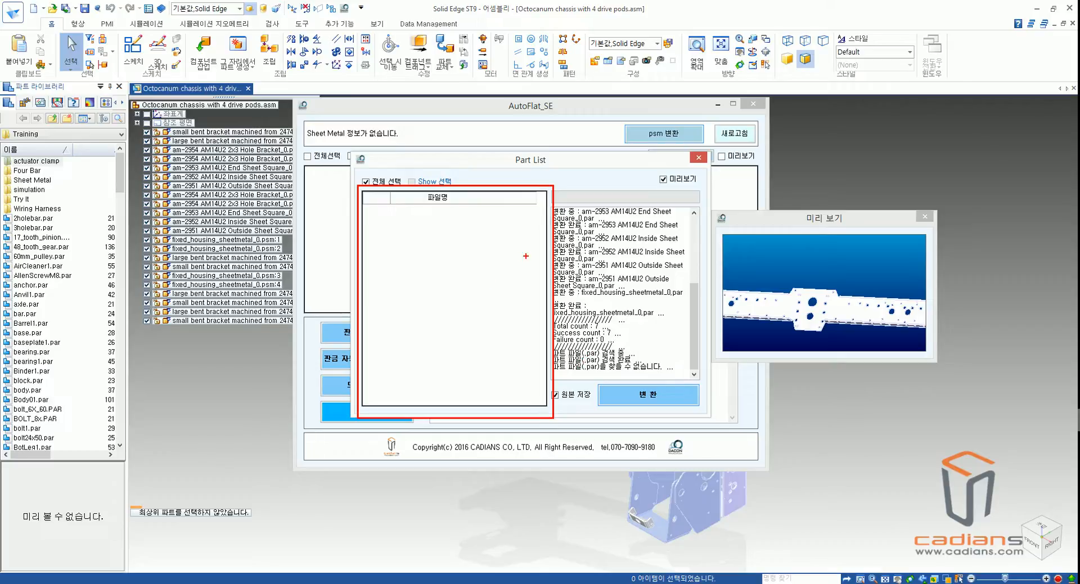
key(e)
ctrl+drag(552, 207, 691, 381)
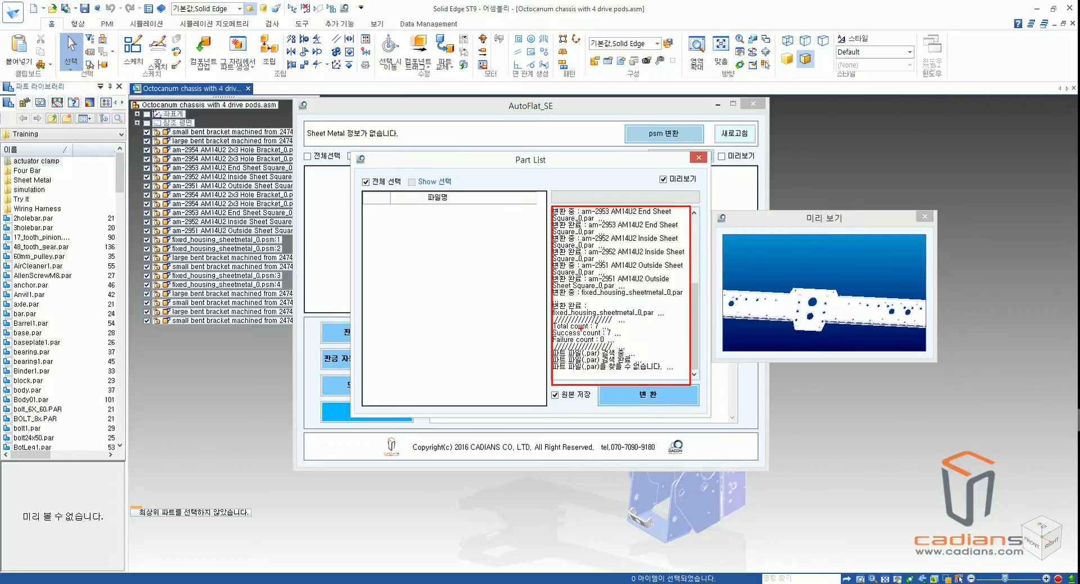
mouse_move(549, 336)
mouse_down()
mouse_move(613, 336)
mouse_move(616, 348)
mouse_up()
key(Escape)
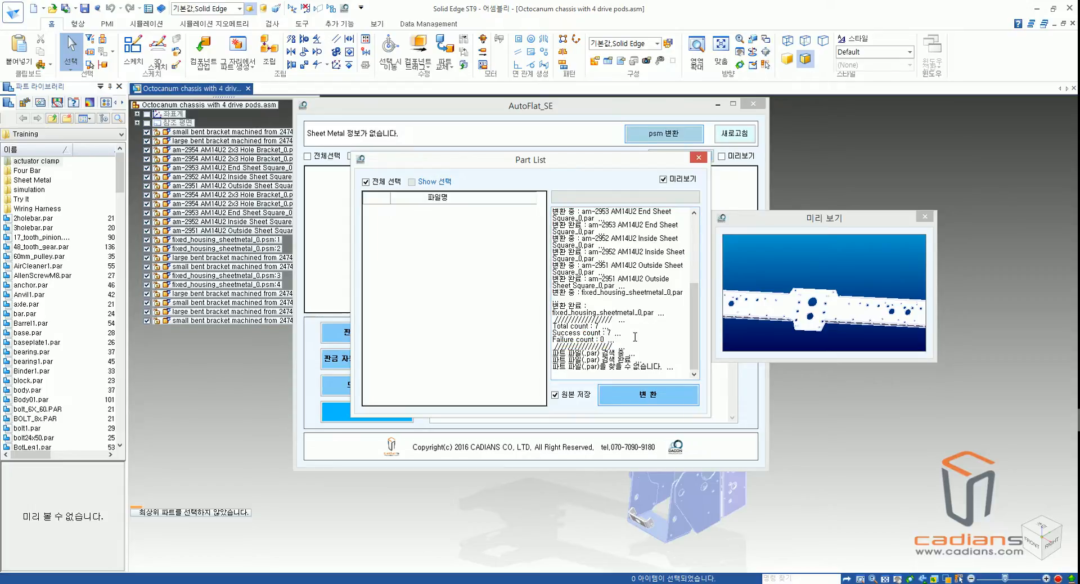
click(698, 157)
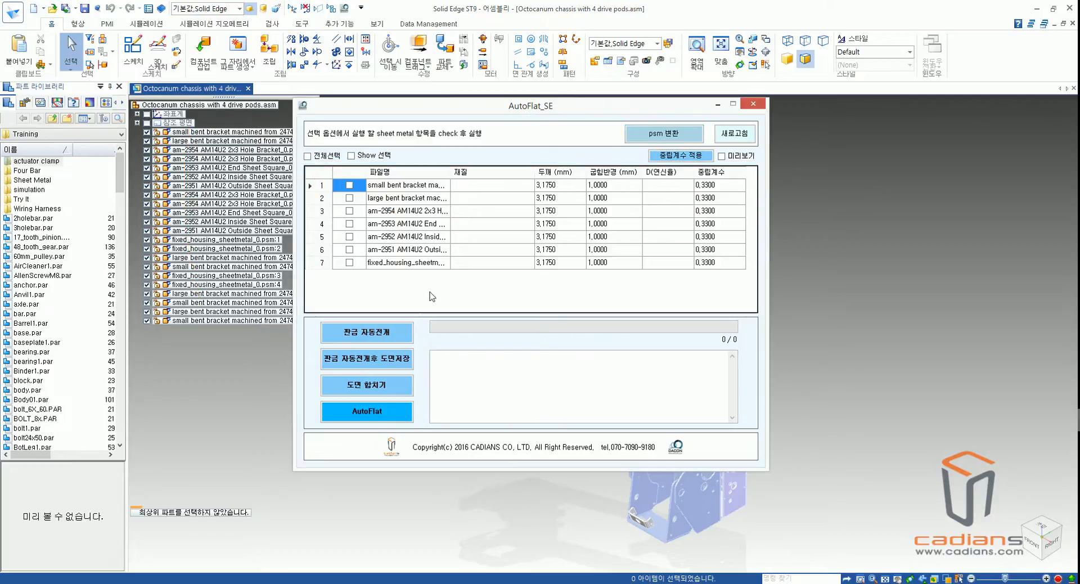
click(503, 191)
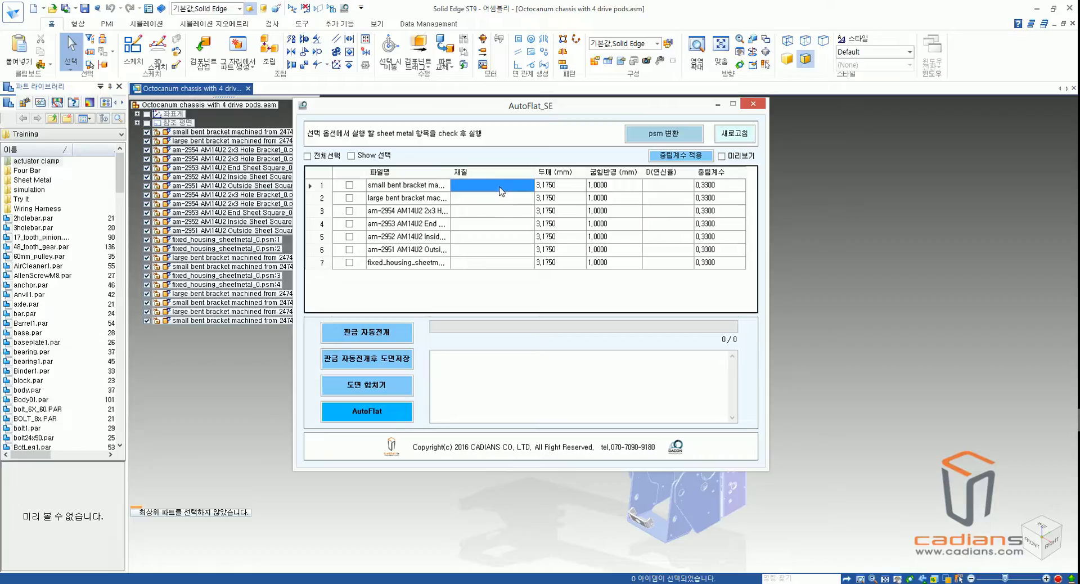
click(752, 104)
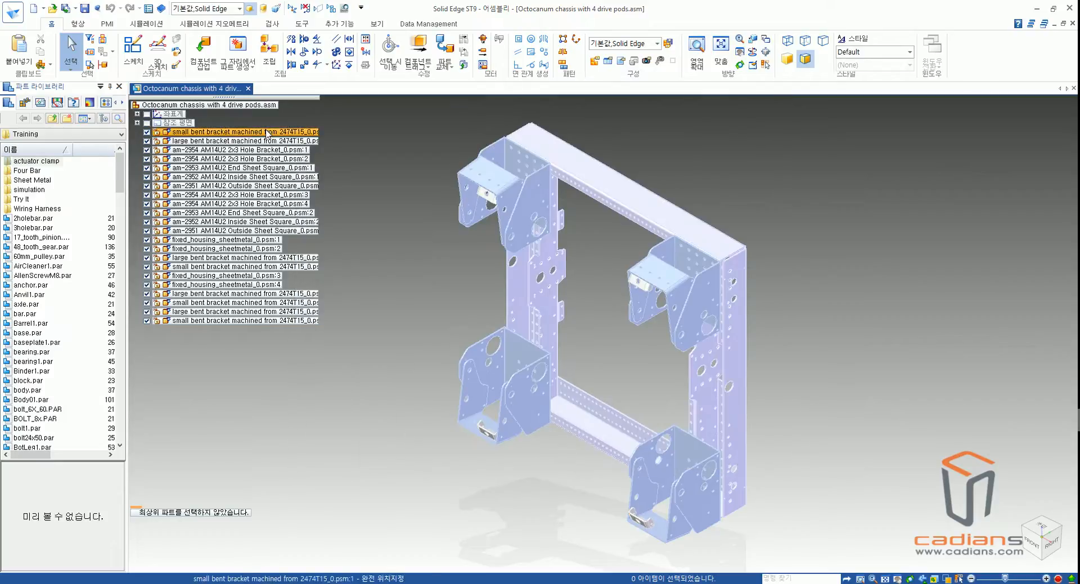
- Open the converted small bent bracket on its own and check the material thickness, bend radius and neutral factor in its gauge properties
right_click(267, 133)
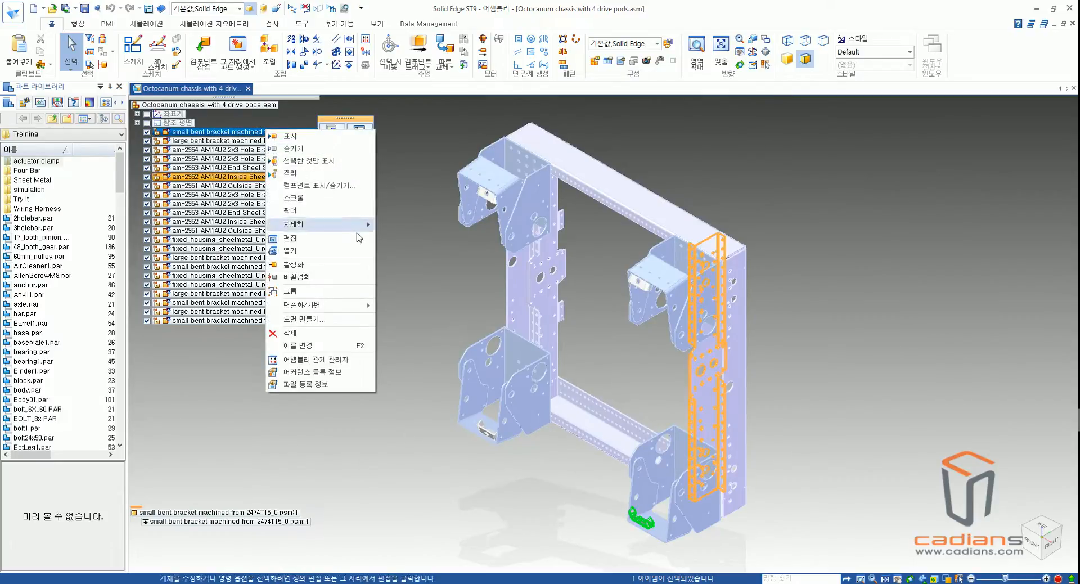
click(304, 250)
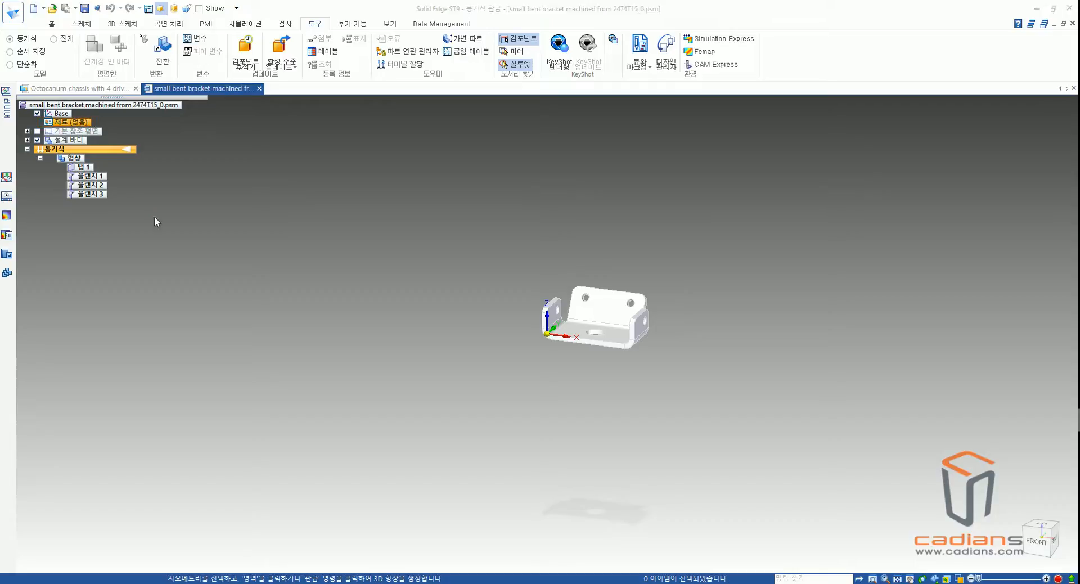
double_click(79, 124)
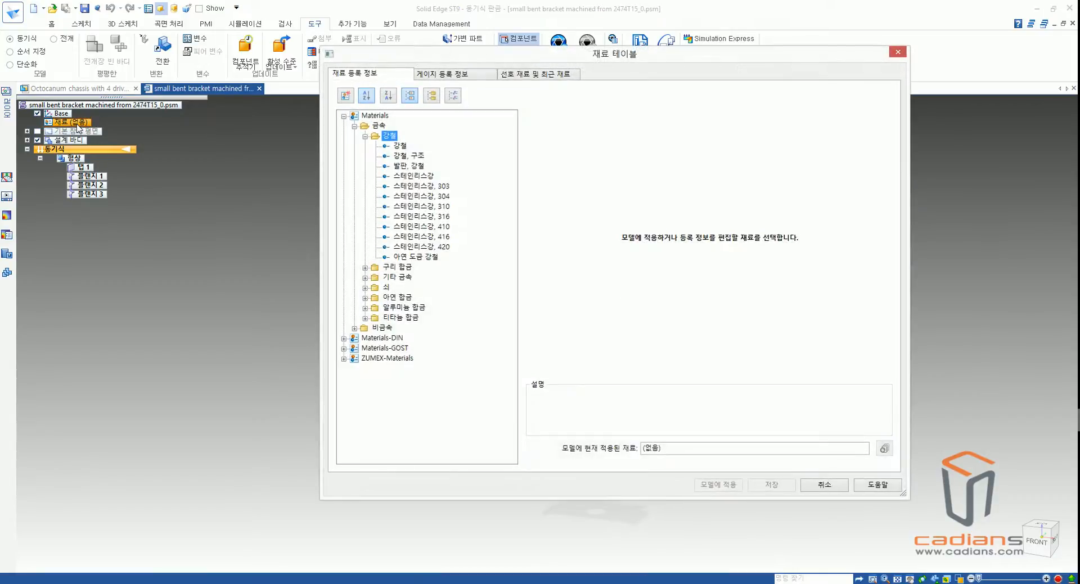
click(439, 76)
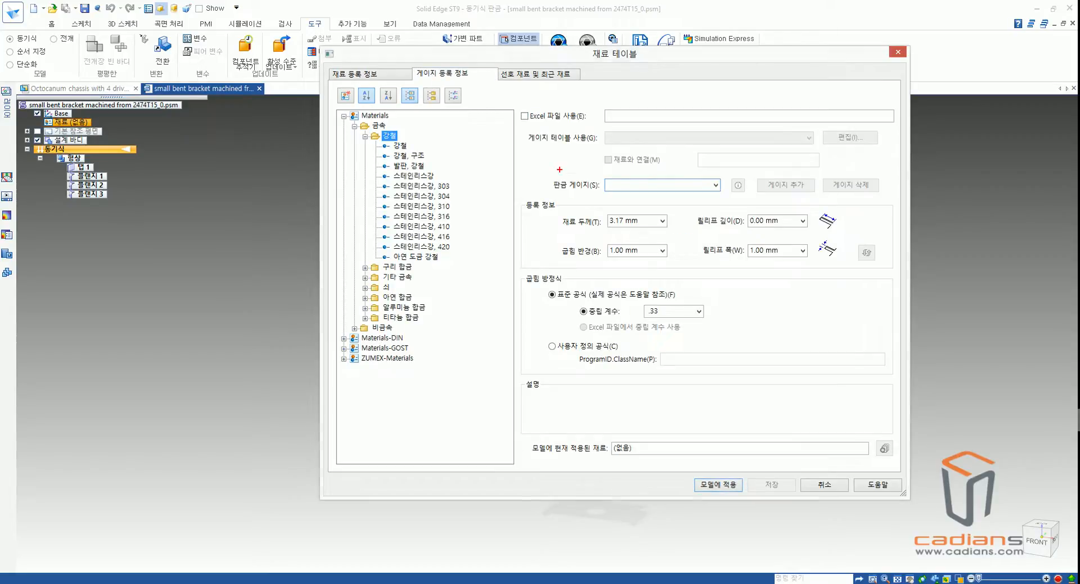
ctrl+drag(557, 208, 668, 237)
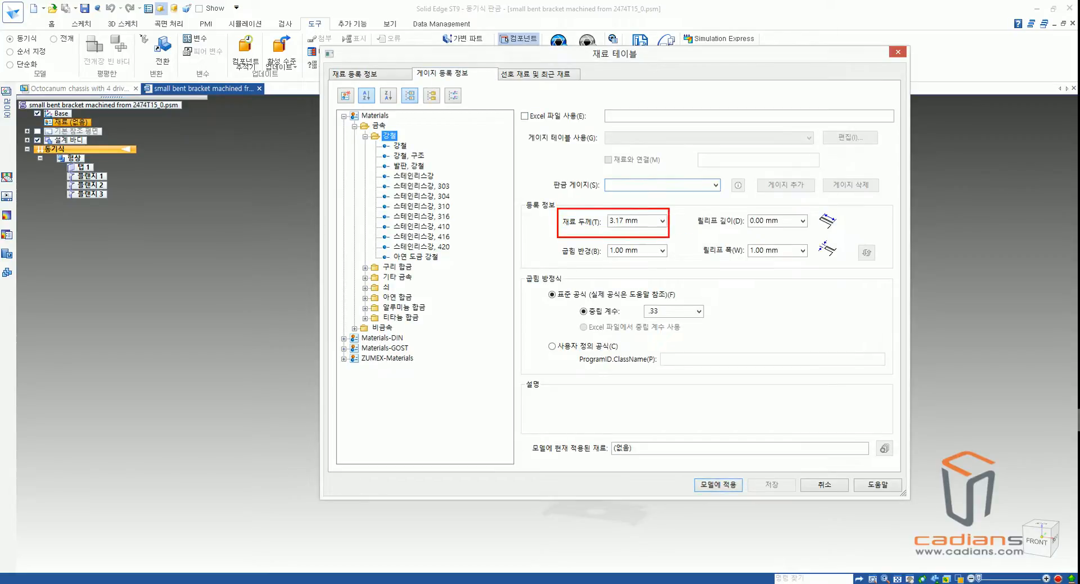
ctrl+drag(556, 242, 673, 263)
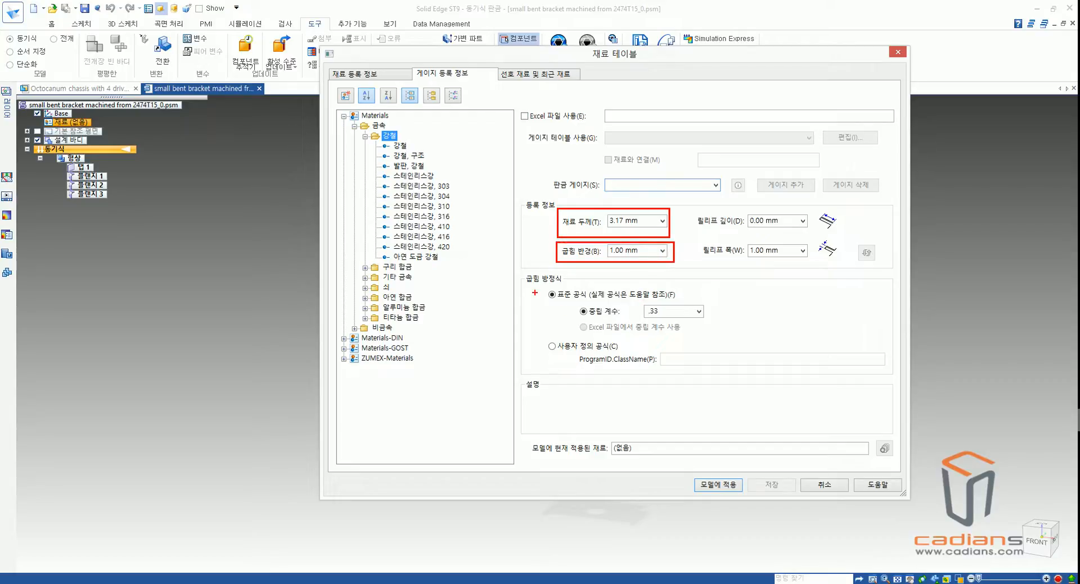
ctrl+drag(544, 284, 707, 326)
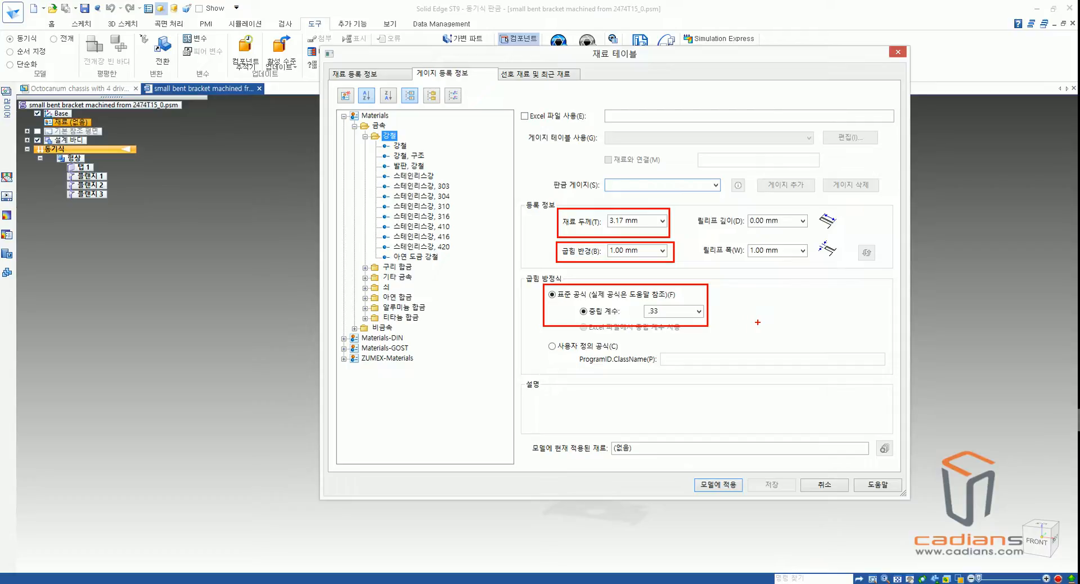
key(Escape)
click(823, 485)
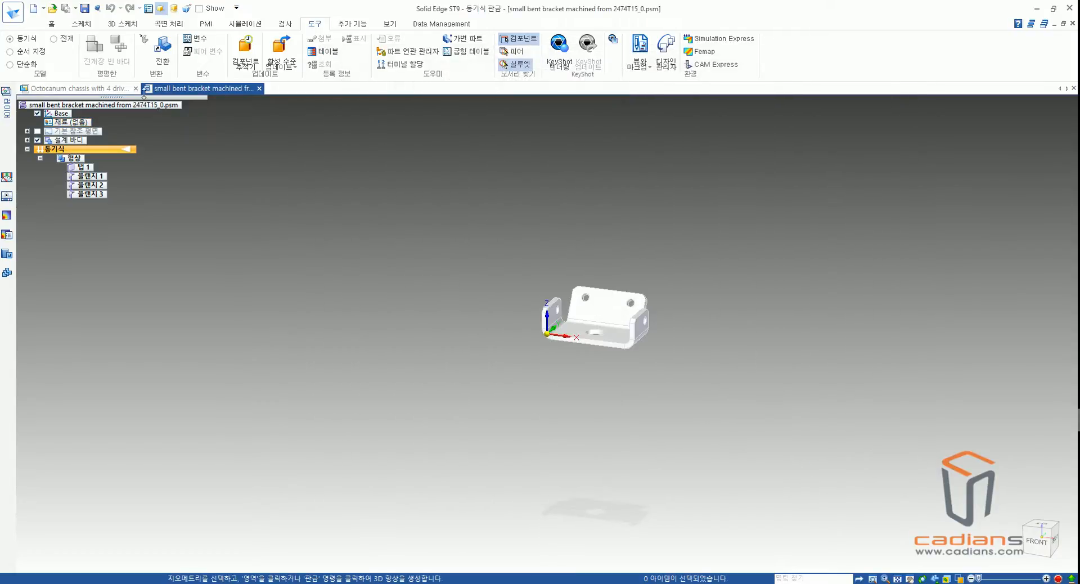
- Review the sheet metal commands available for the converted bracket's tab and flange features, and close the part
click(51, 23)
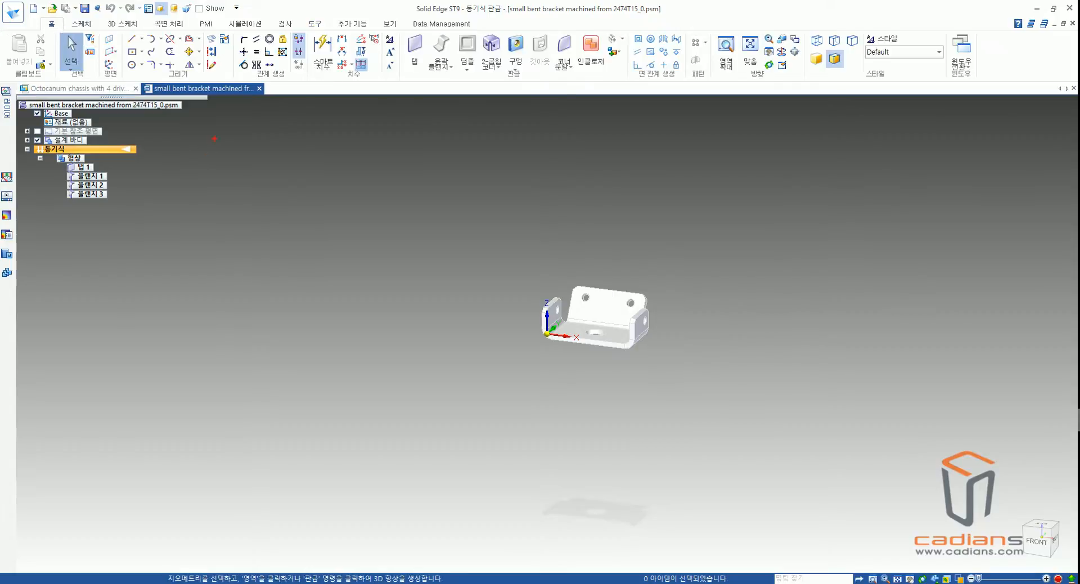
mouse_move(494, 94)
mouse_down()
mouse_move(416, 34)
mouse_move(586, 82)
mouse_move(509, 95)
mouse_up()
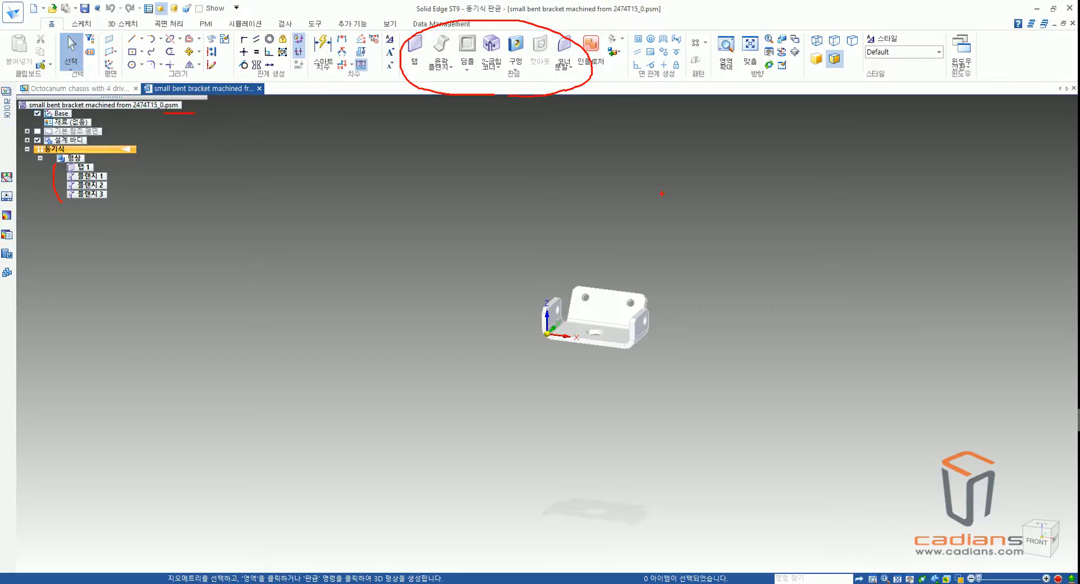
key(Escape)
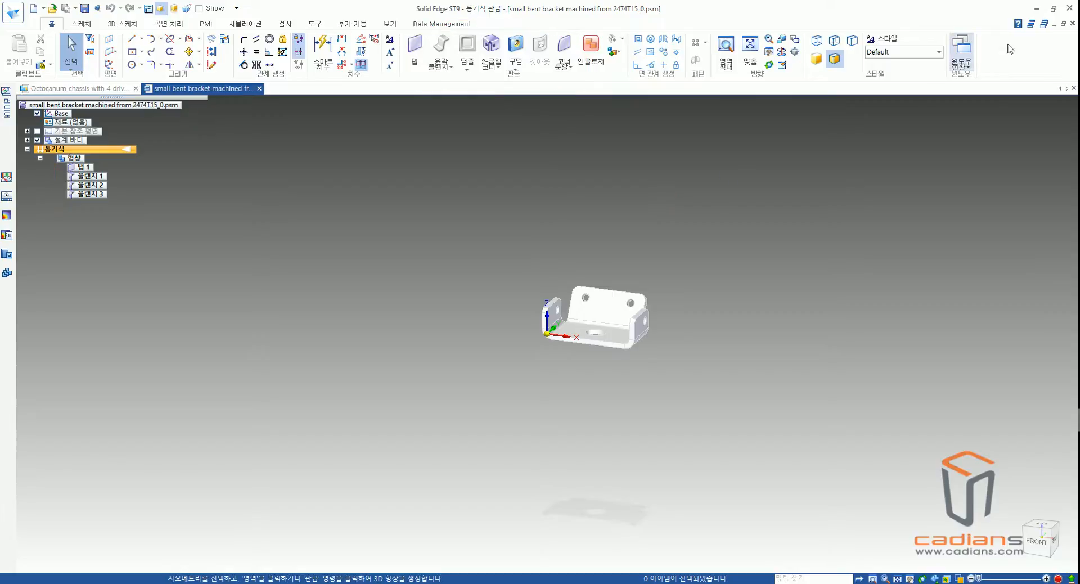
click(1073, 24)
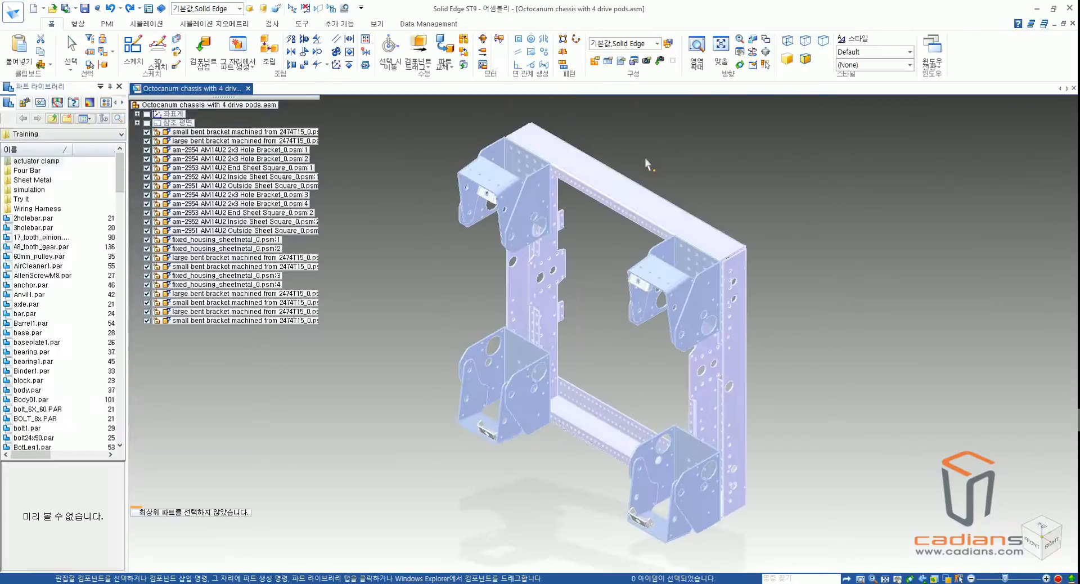
- Run AutoFlatSE again and set the small bent bracket's material (재질) to 알루미늄, 1060
click(345, 9)
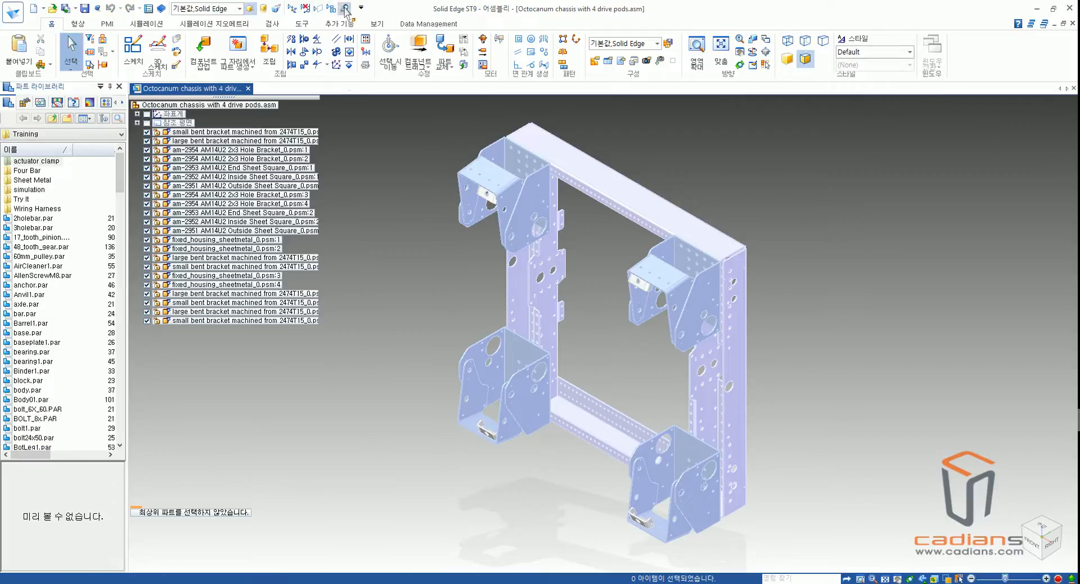
click(489, 173)
click(491, 188)
mouse_move(490, 190)
mouse_down()
mouse_move(489, 224)
mouse_move(486, 191)
mouse_up()
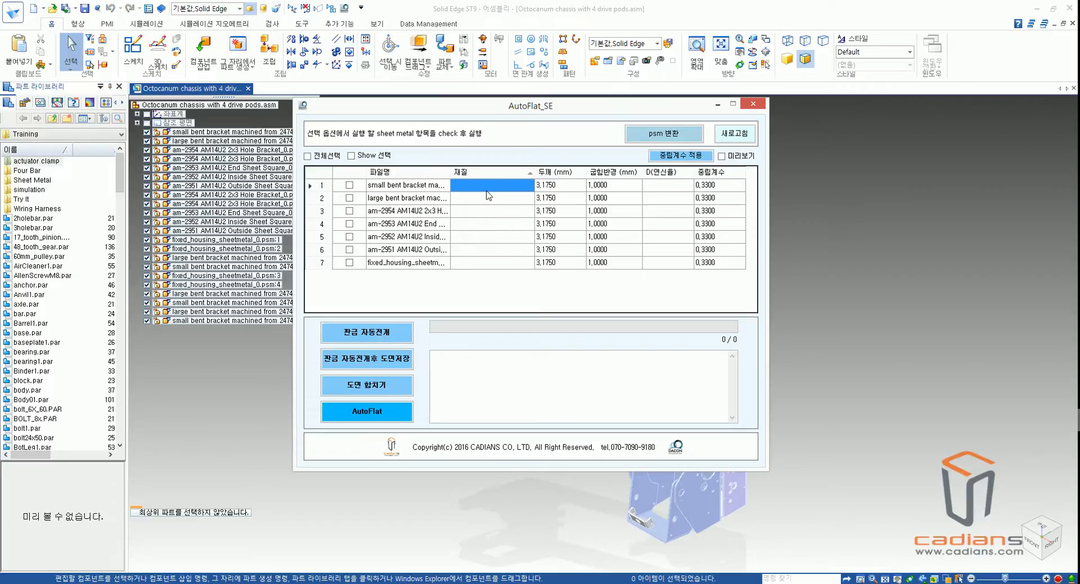
double_click(487, 191)
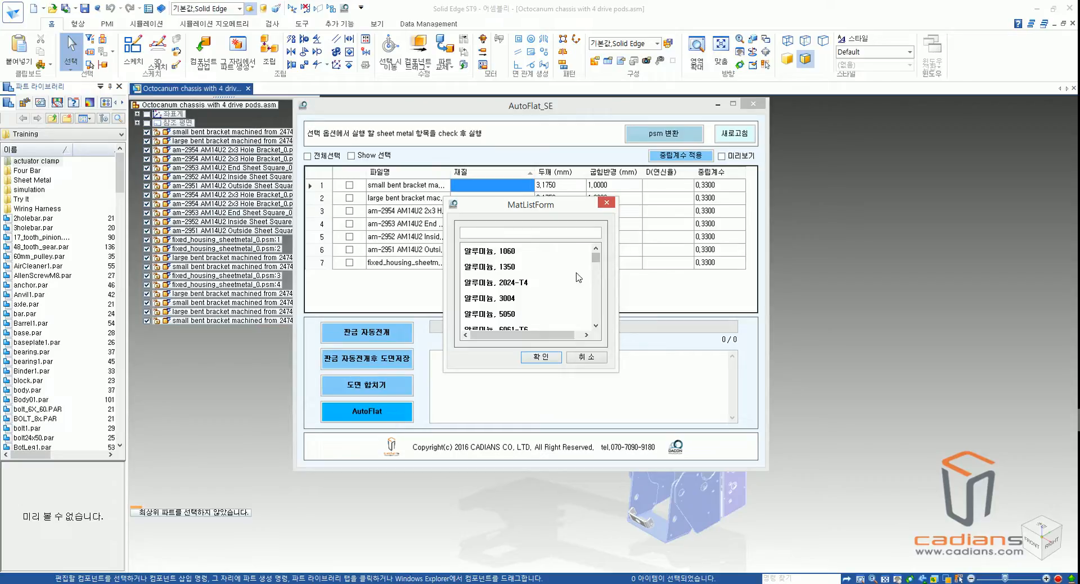
click(514, 254)
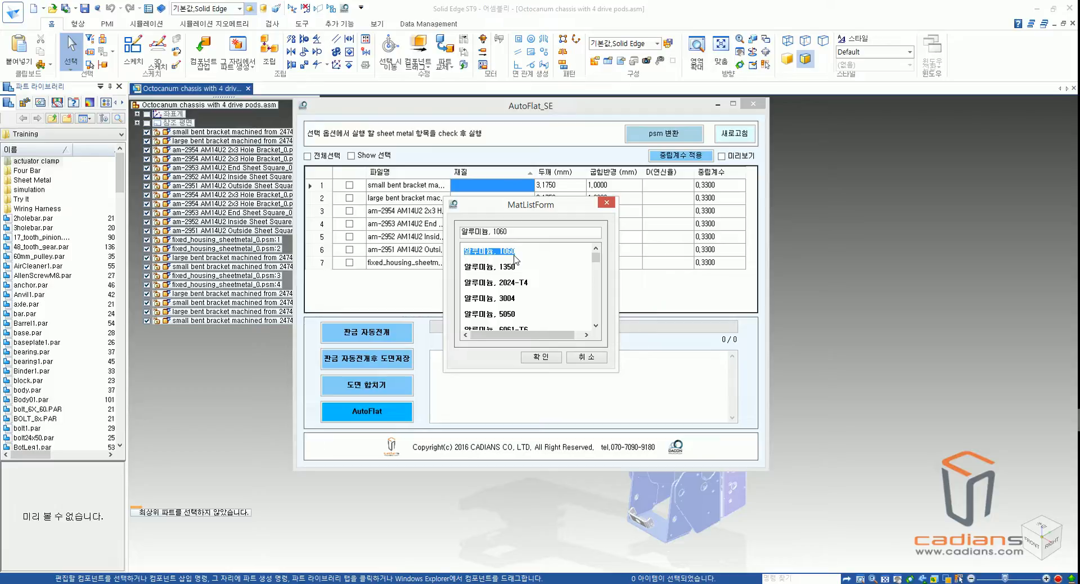
double_click(514, 254)
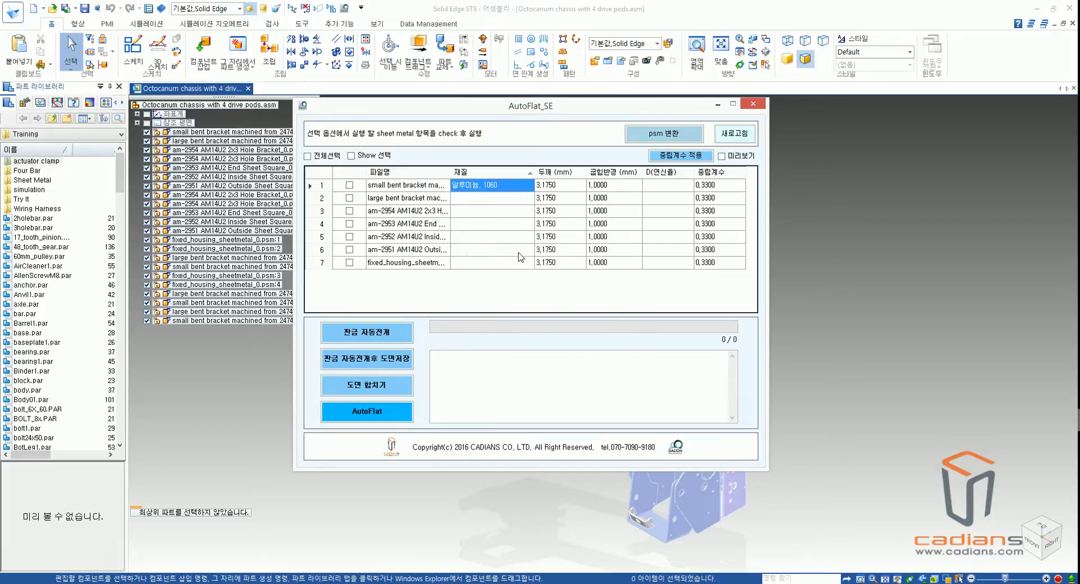
click(508, 201)
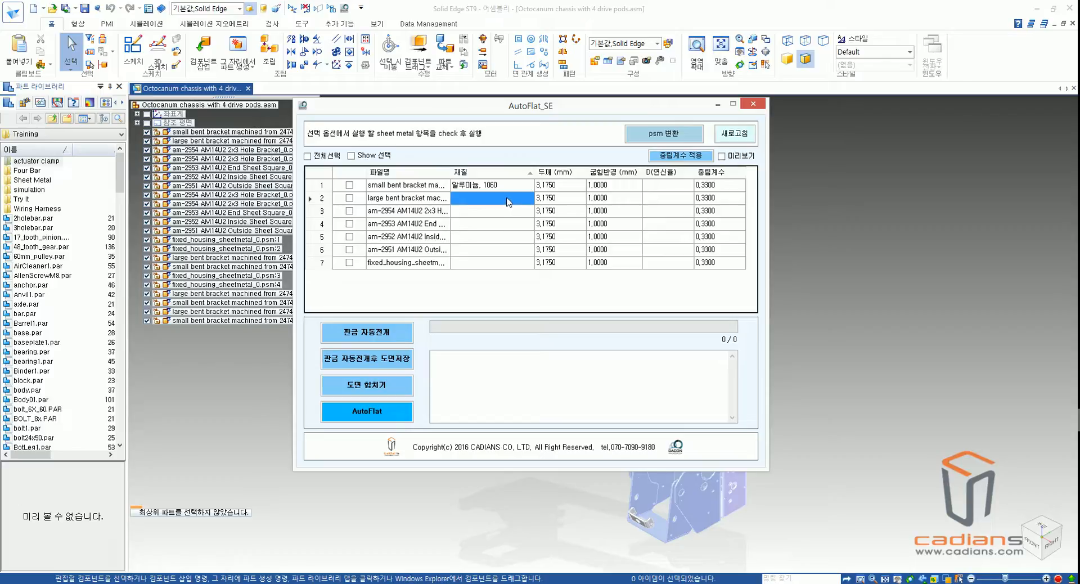
drag(498, 205, 510, 252)
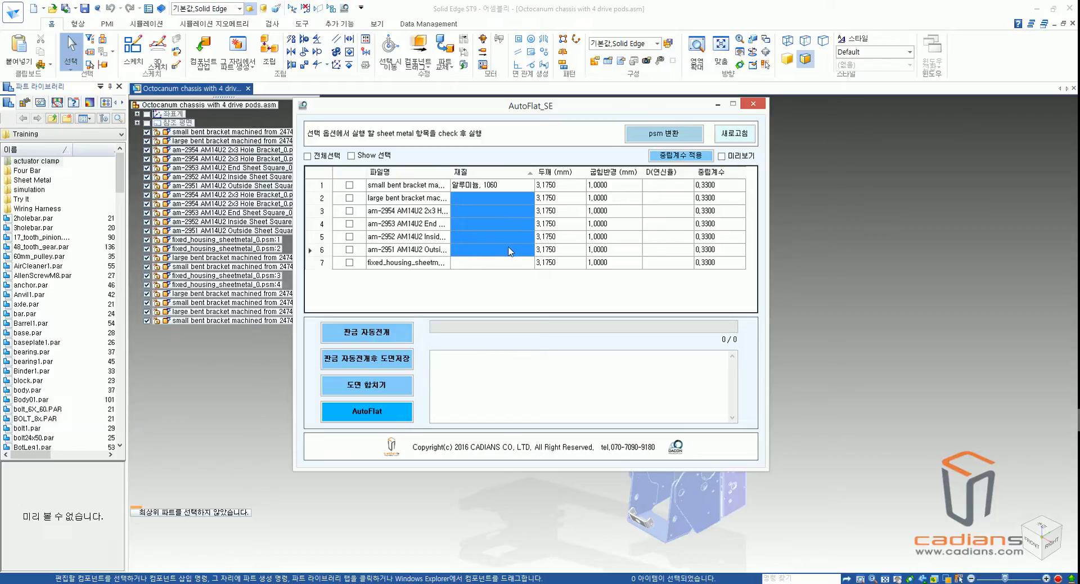
double_click(501, 196)
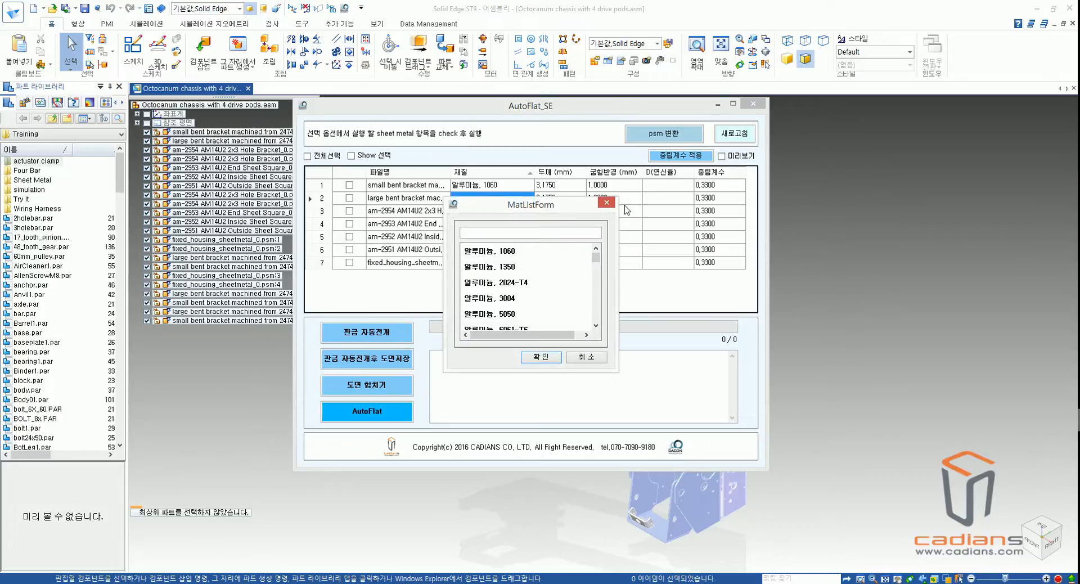
click(606, 202)
- Set the material (재질) of the large bent bracket, the four am-295x parts and the fixed housing to 스테인리스강
drag(471, 197, 476, 267)
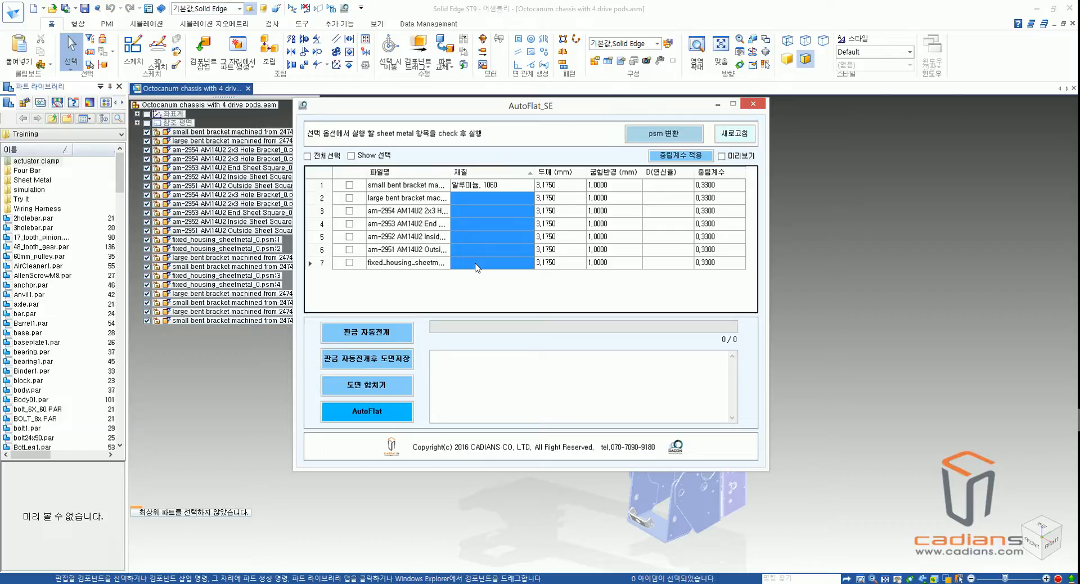
right_click(477, 267)
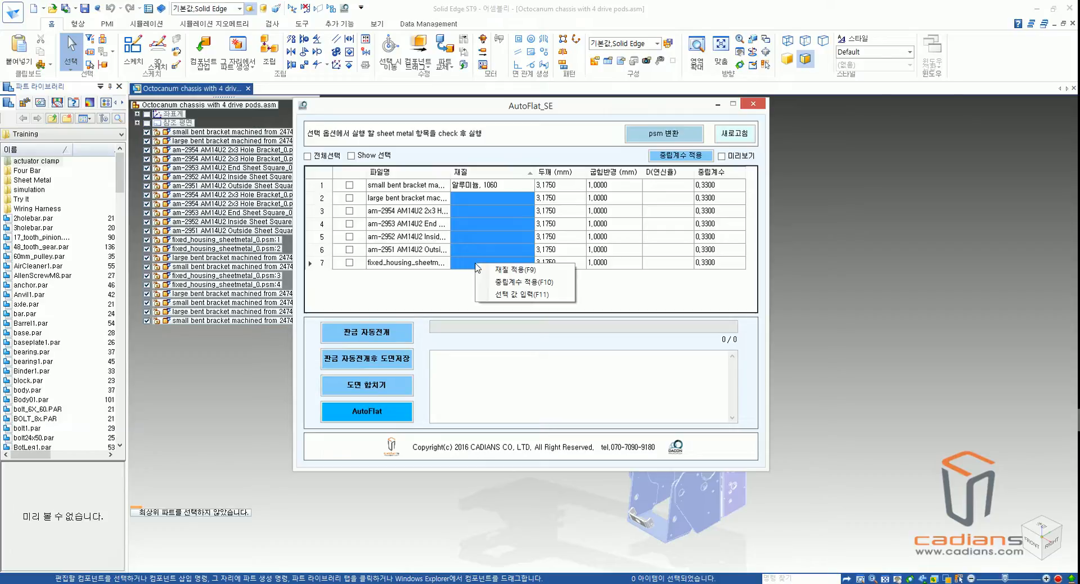
click(513, 274)
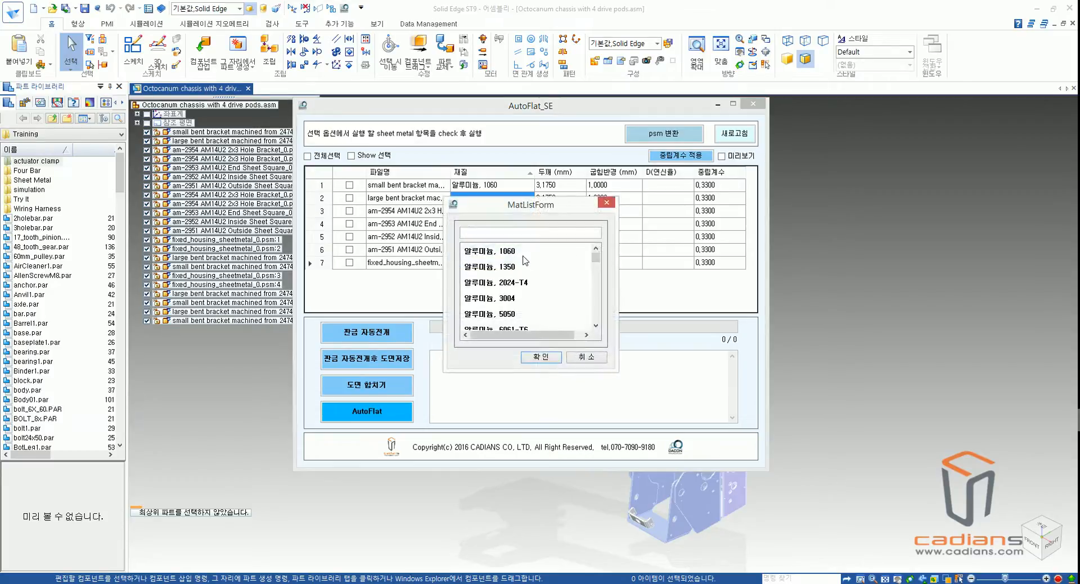
drag(598, 259, 597, 286)
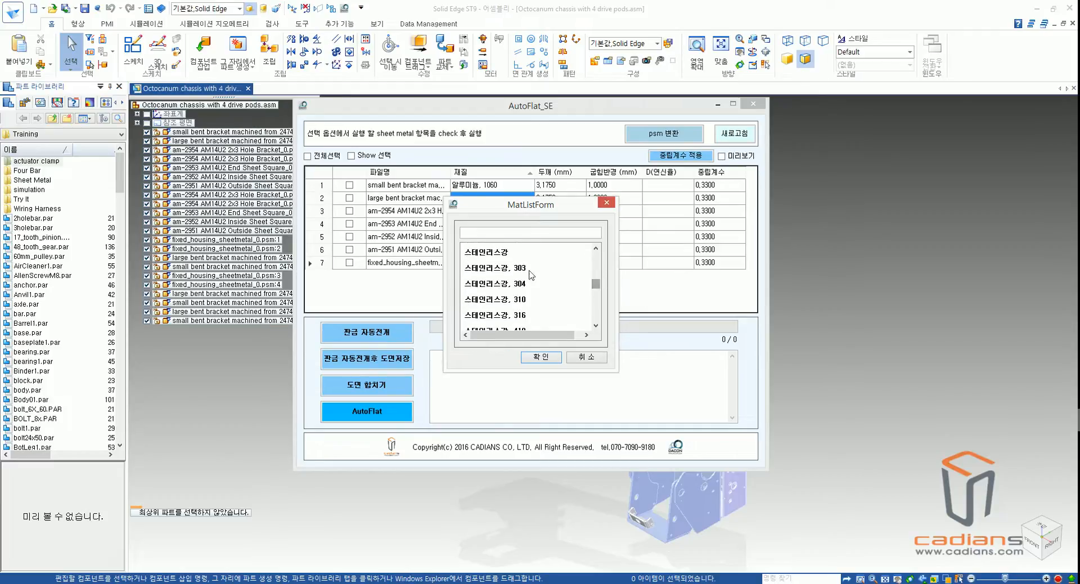
double_click(501, 259)
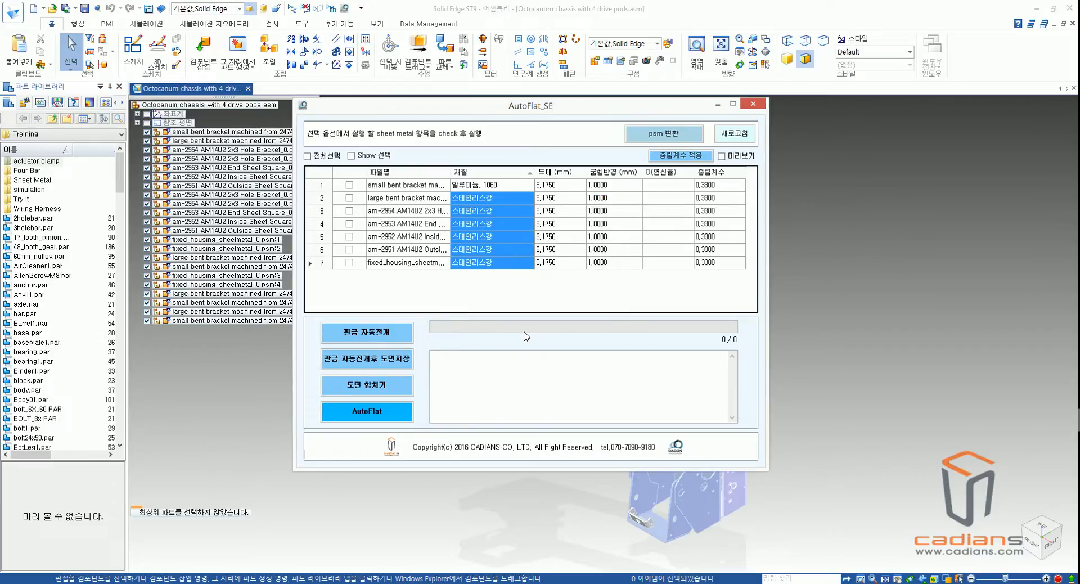
- Set the thickness (두께) of the small bent bracket to 2 mm and of the large bent bracket to 1.5 mm
click(579, 251)
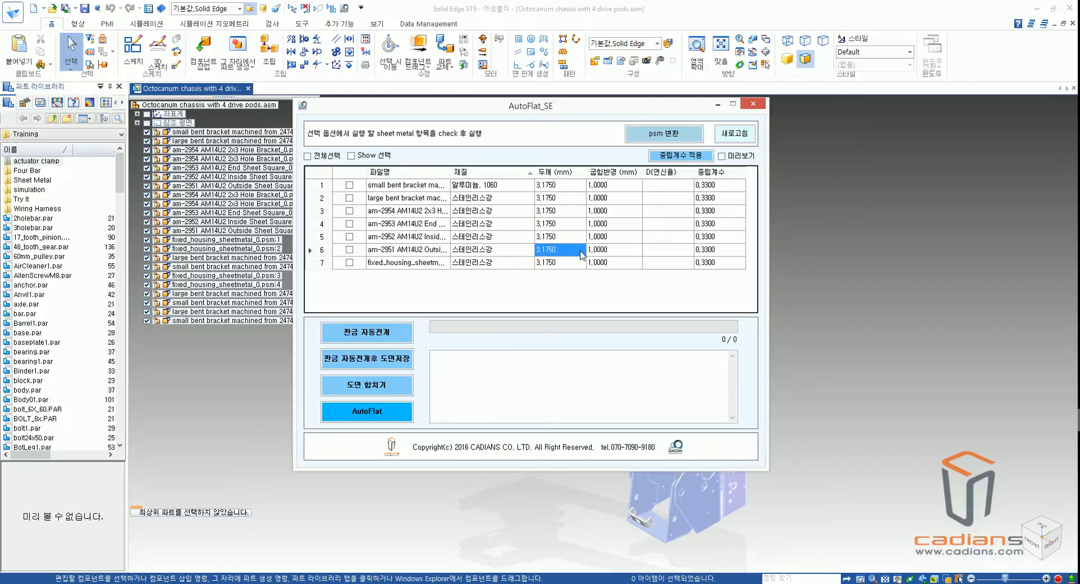
click(562, 190)
click(562, 189)
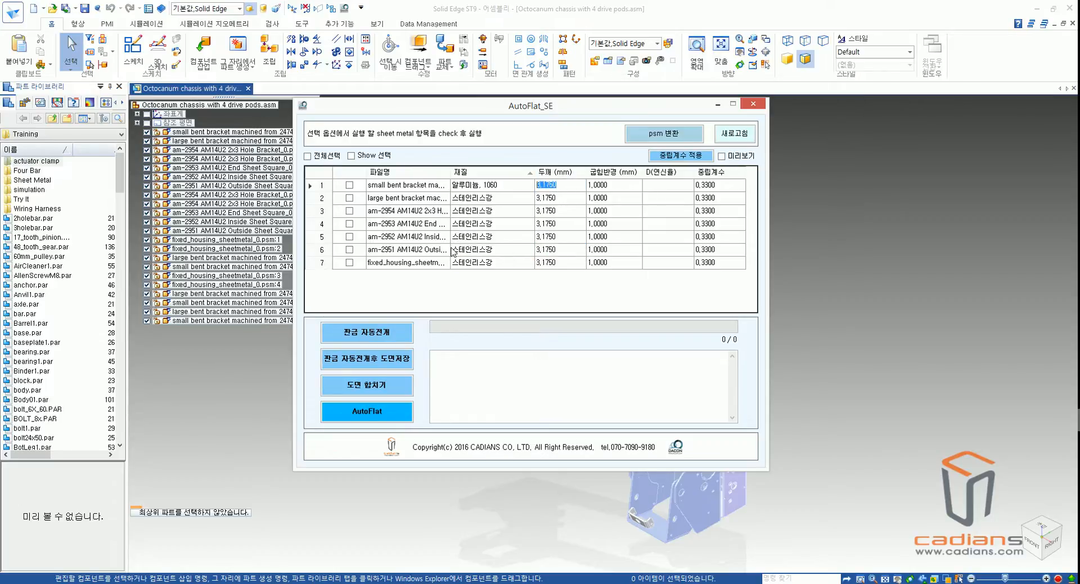
text(2)
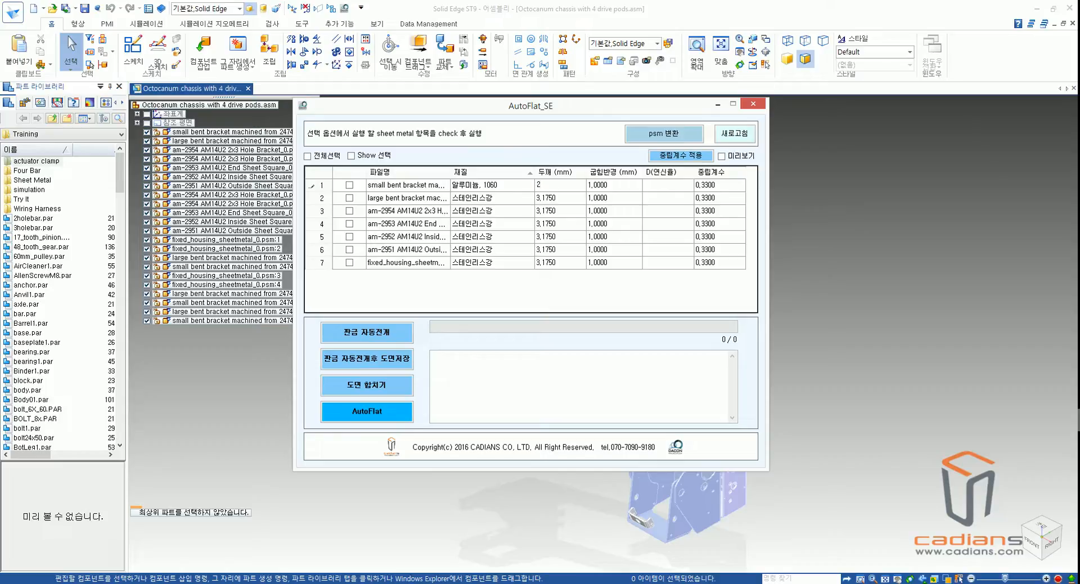
click(548, 198)
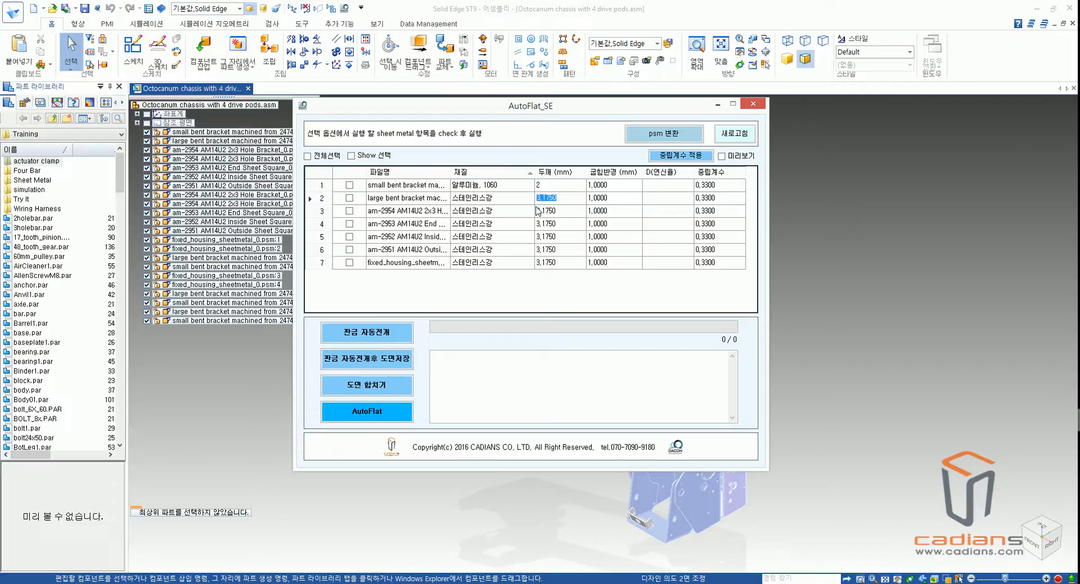
text(1,5)
- Try to set the thickness of the am-295x parts to 3 mm by direct entry in the table
click(570, 225)
click(572, 212)
shift+click(570, 225)
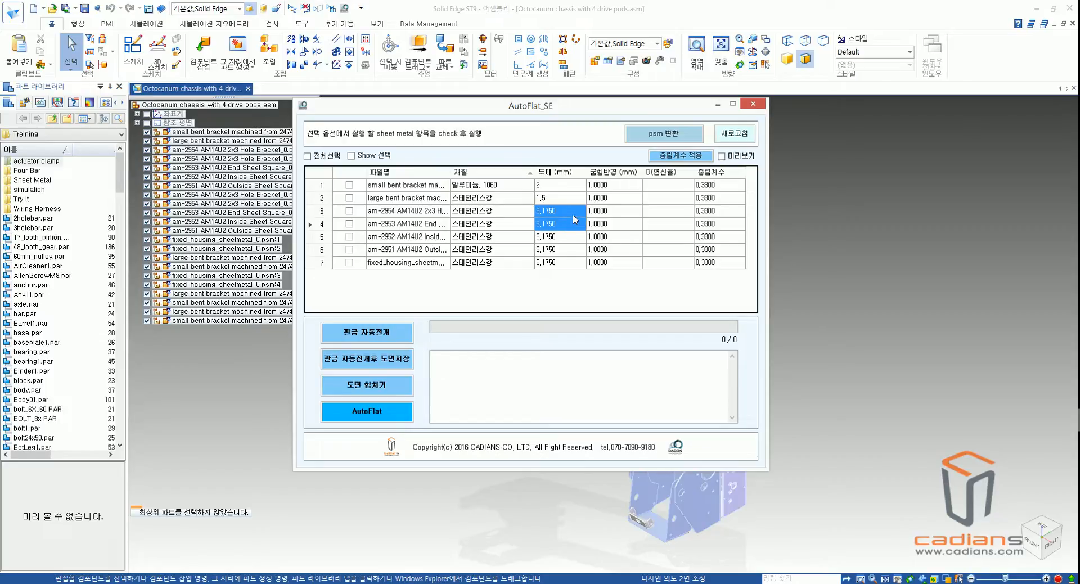
click(566, 237)
drag(568, 210, 563, 244)
text(3)
key(Return)
drag(555, 211, 557, 253)
key(Return)
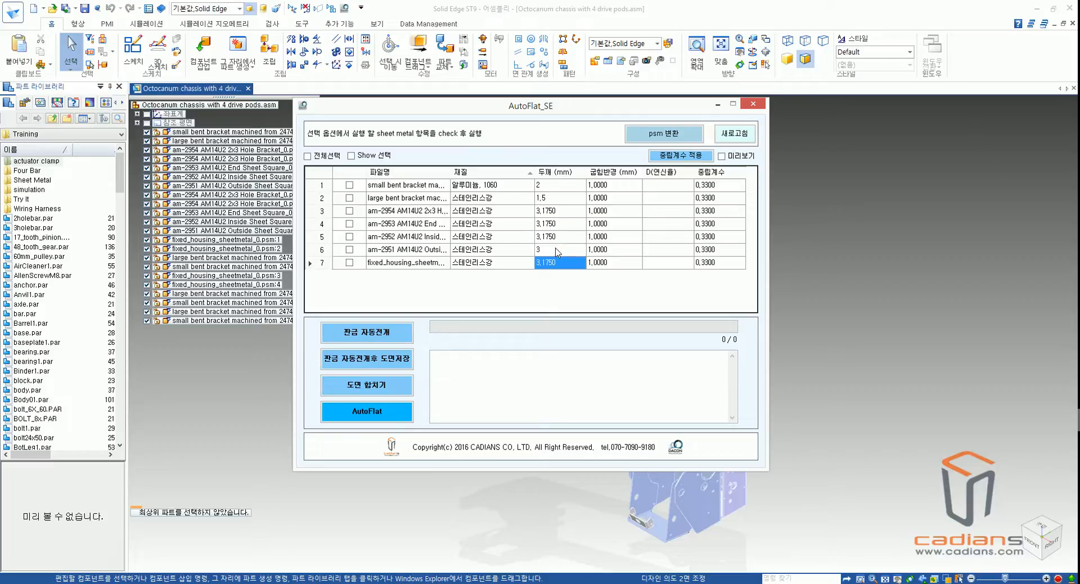
- Set the thickness of the four am-295x parts to 3 mm together with 선택 값 입력
drag(543, 211, 541, 249)
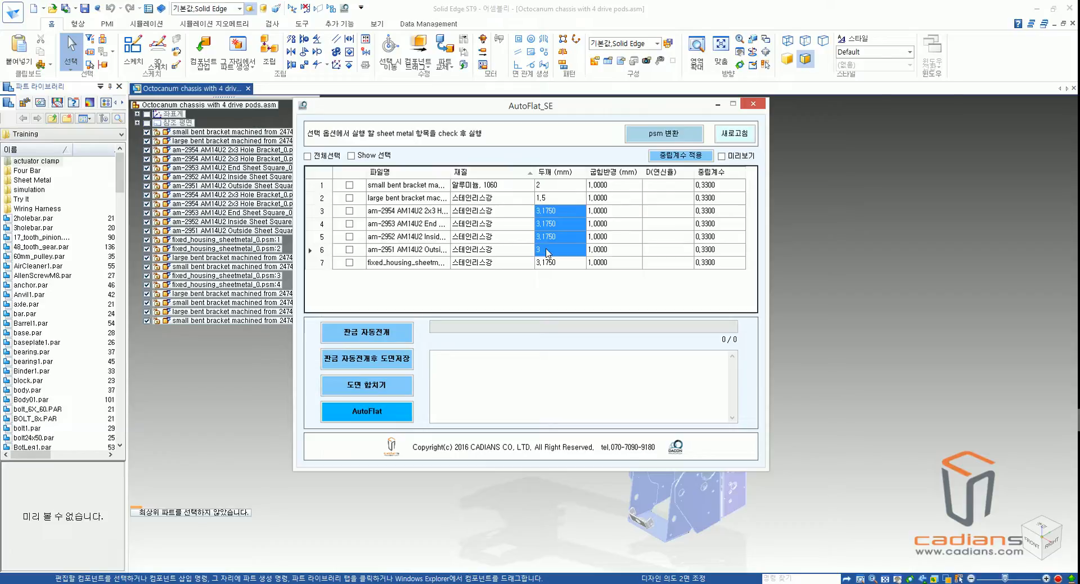
right_click(543, 249)
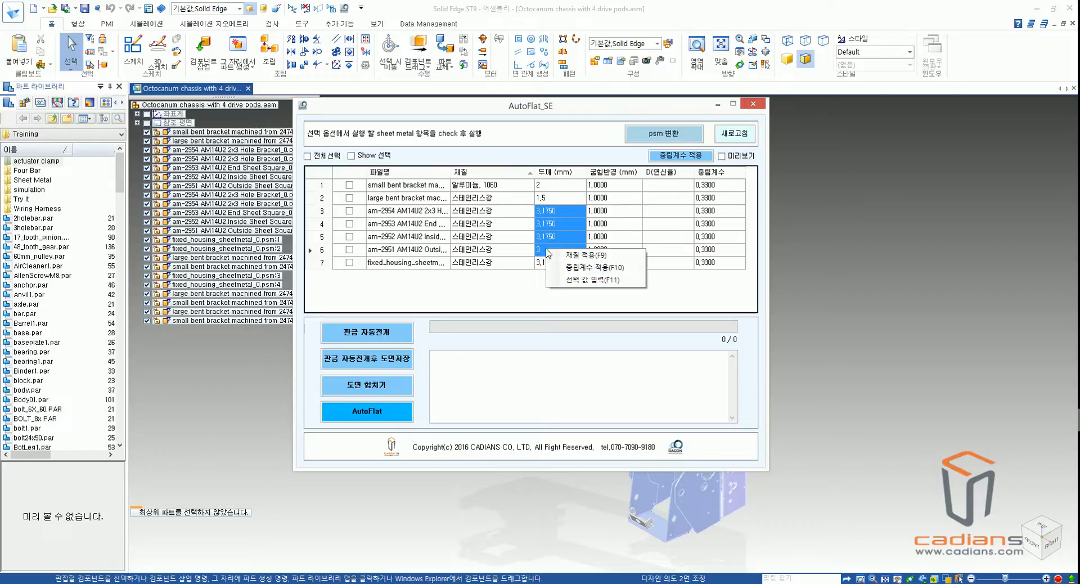
click(569, 284)
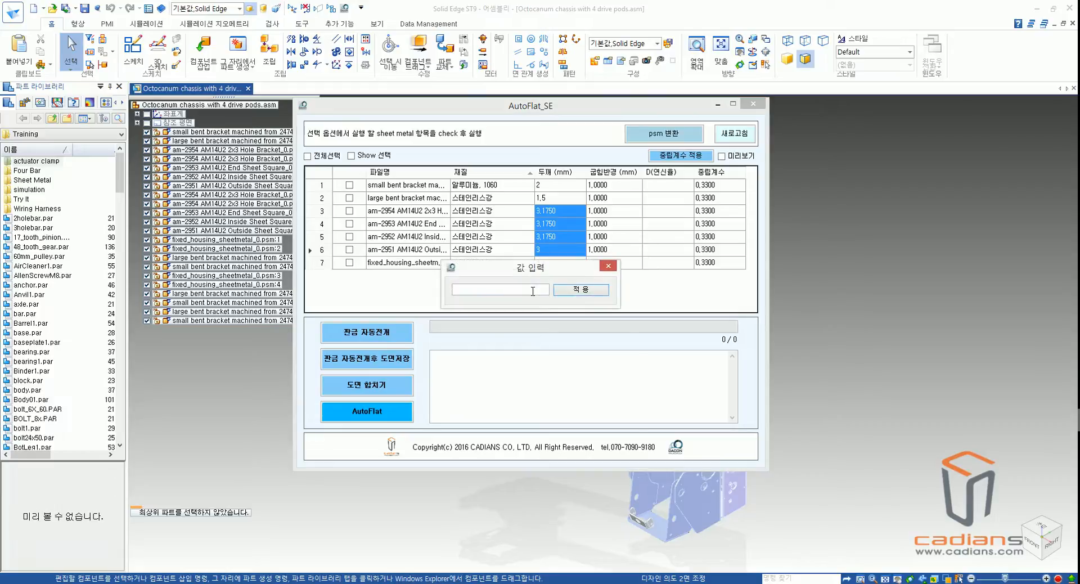
click(532, 291)
text(3)
key(Return)
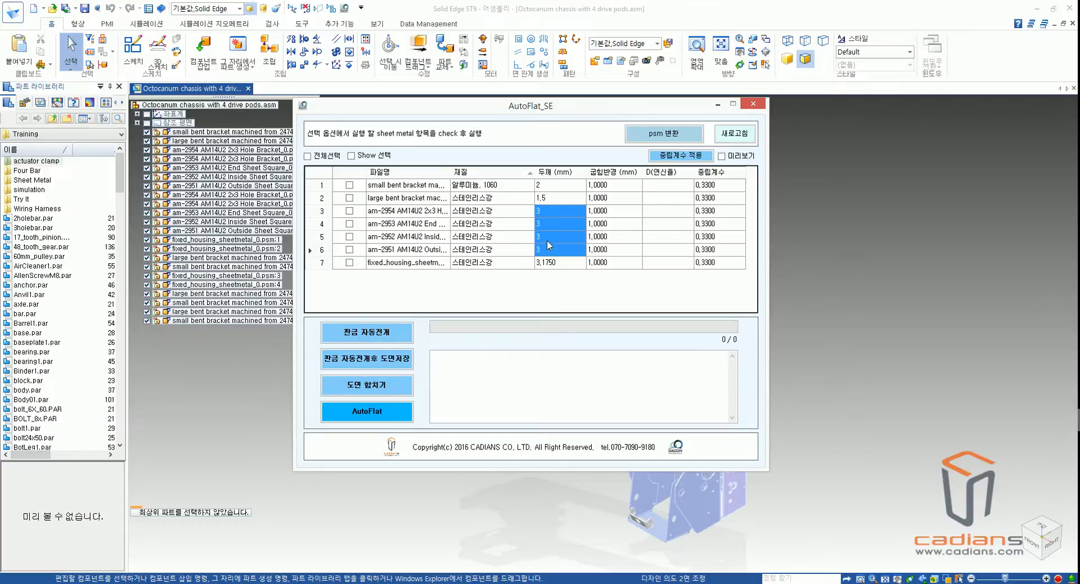
- Set the thickness of the fixed housing sheet metal part to 2.5 mm
click(545, 262)
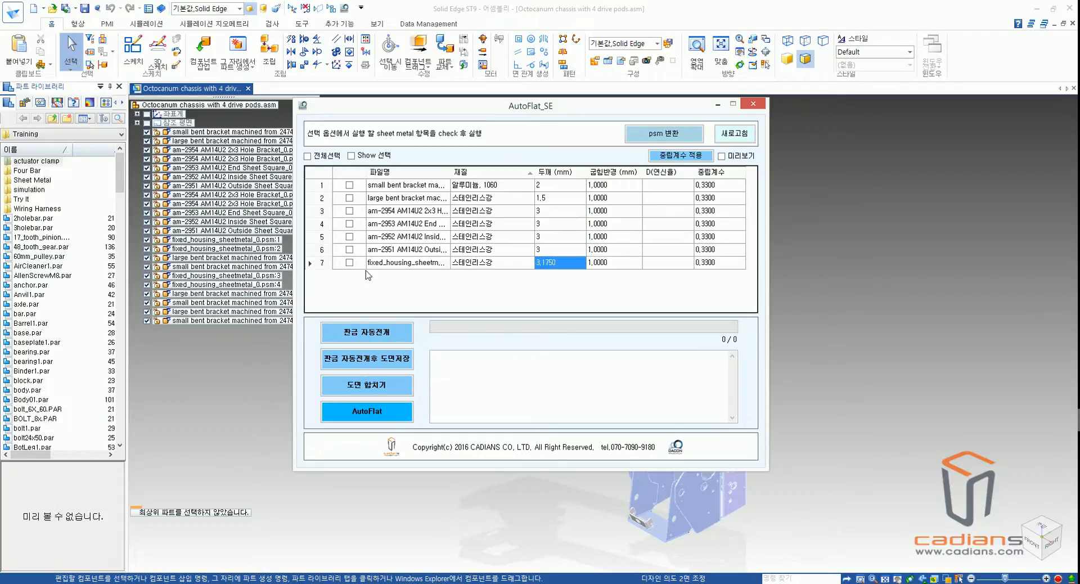
click(577, 265)
text(2)
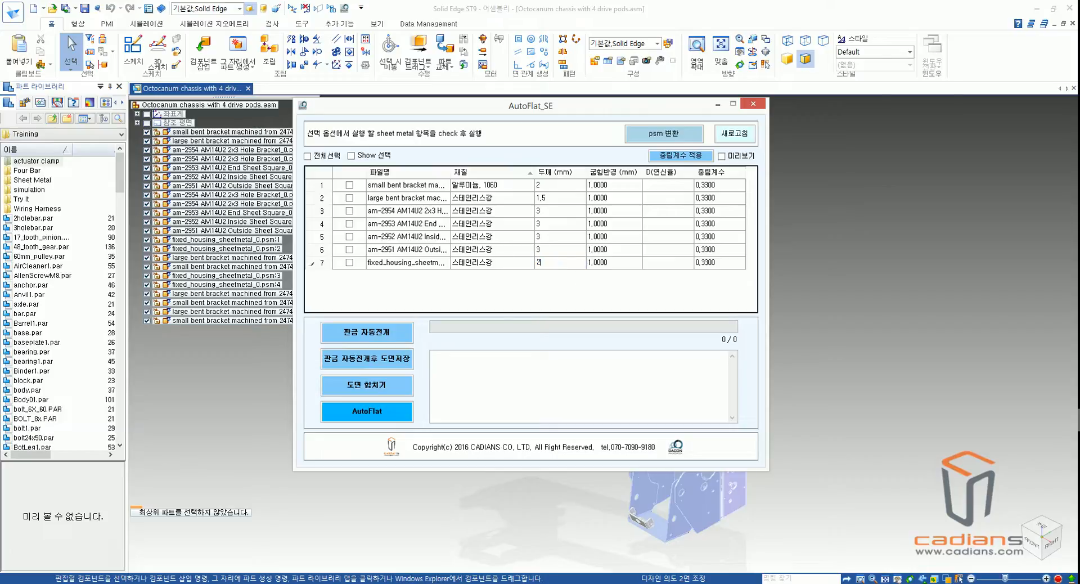
text(.5)
key(Return)
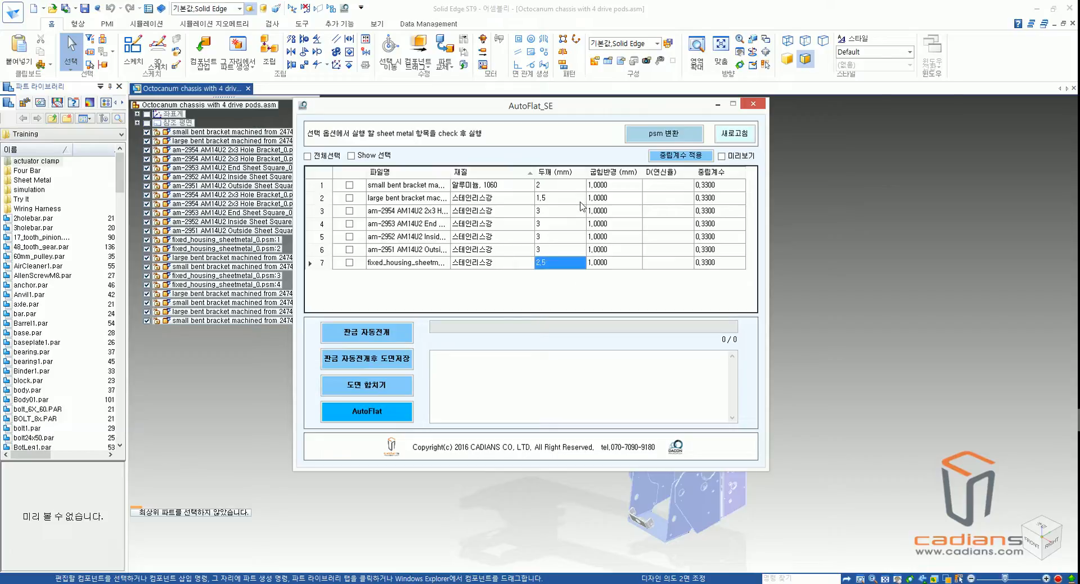
- Try to enter a common bend radius (굽힘반경) for all seven parts with 선택 값 입력
drag(624, 187, 623, 263)
right_click(623, 264)
click(632, 293)
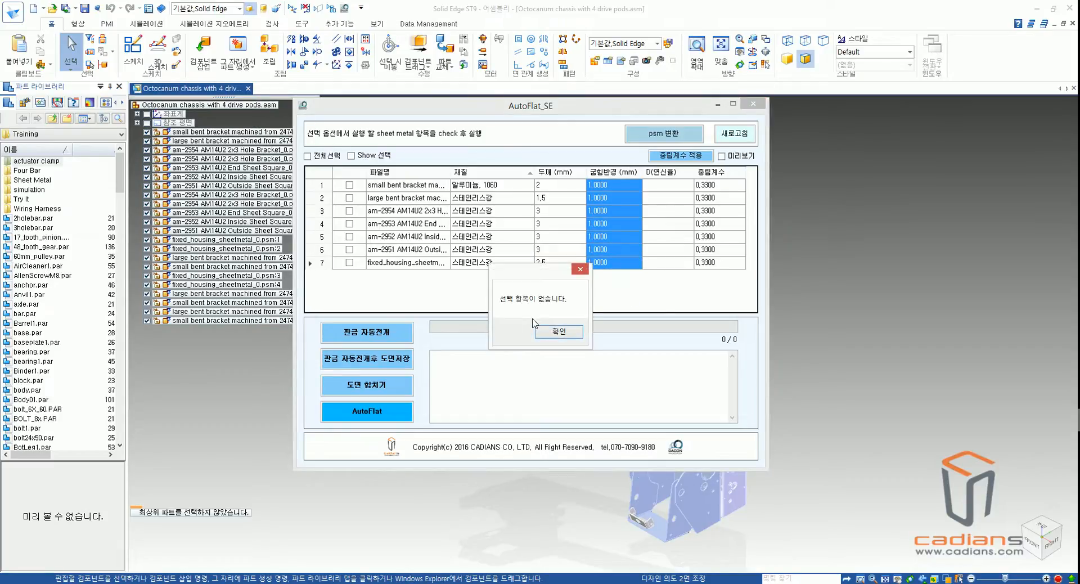
click(558, 331)
right_click(619, 263)
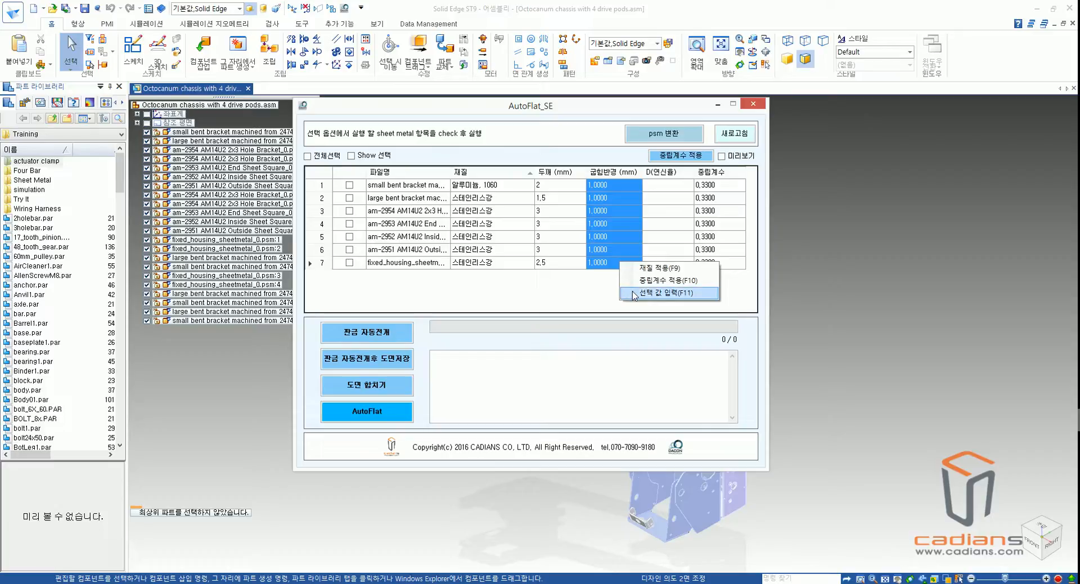
click(634, 293)
click(563, 332)
- Set the bend radius (굽힘반경) of all seven parts to 0.3 mm
click(614, 213)
drag(613, 186, 617, 264)
right_click(617, 265)
click(642, 295)
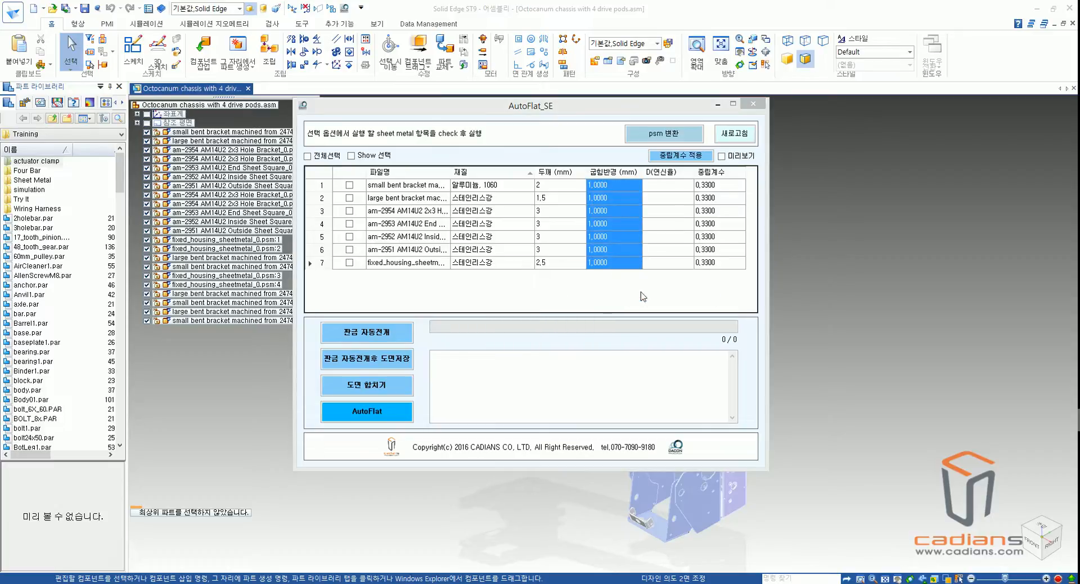
text(0.3)
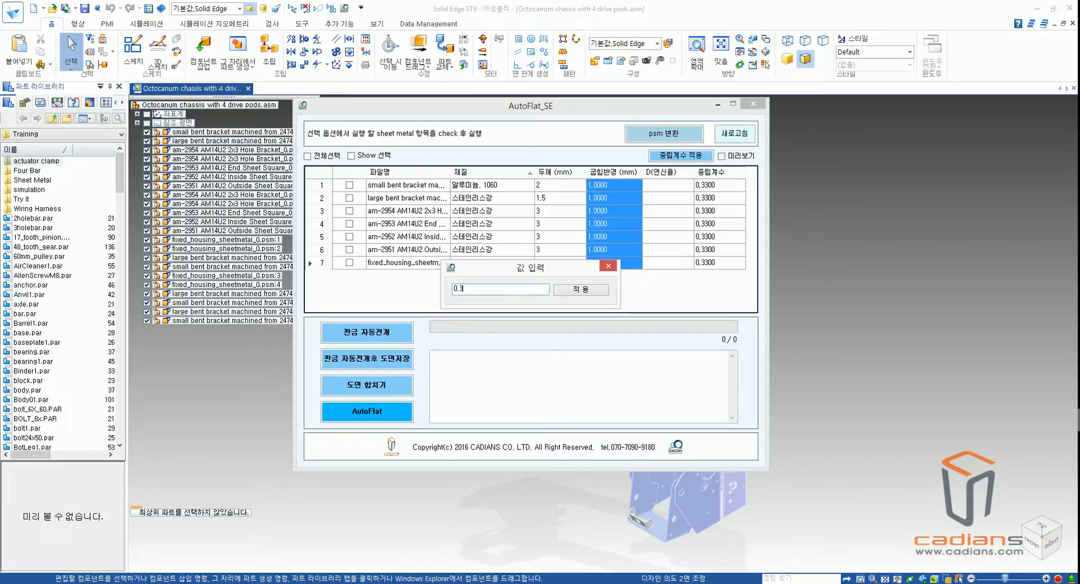
click(605, 293)
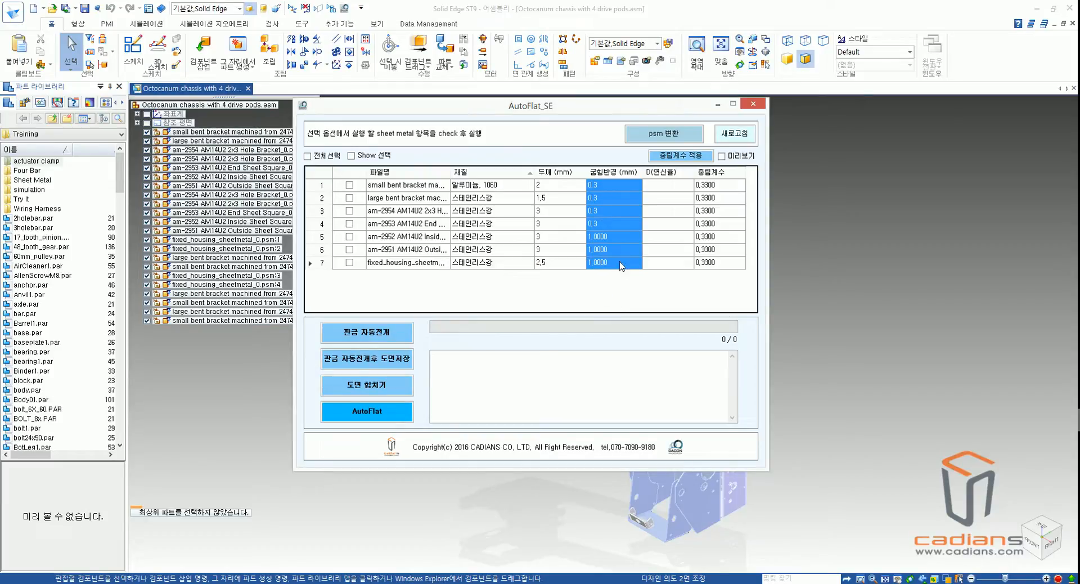
- Set the D(연신율) value of the small bent bracket to 2.7 and of the large bent bracket to 2.4
click(672, 189)
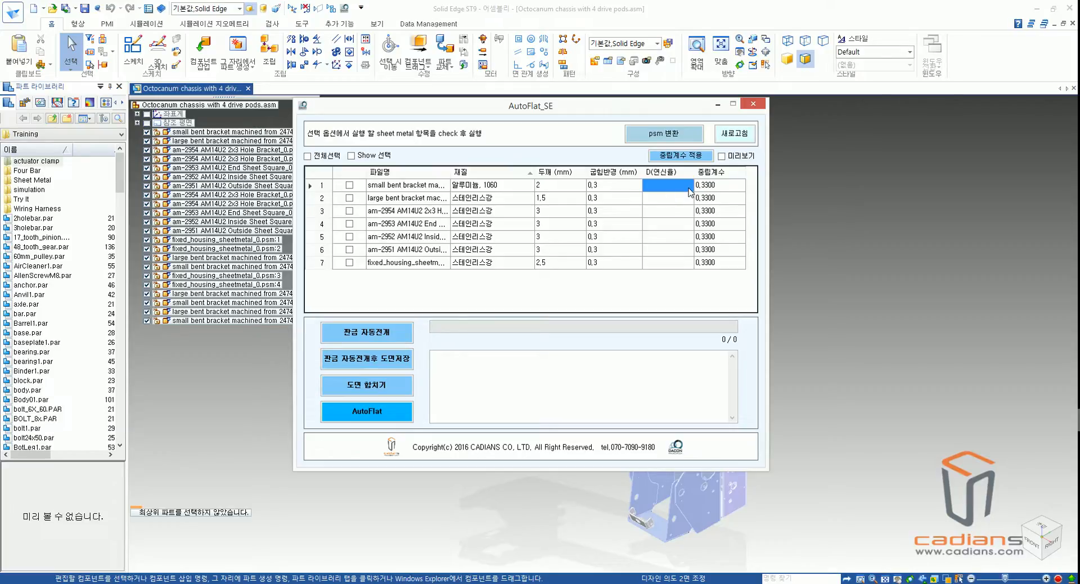
click(662, 187)
text(2.7)
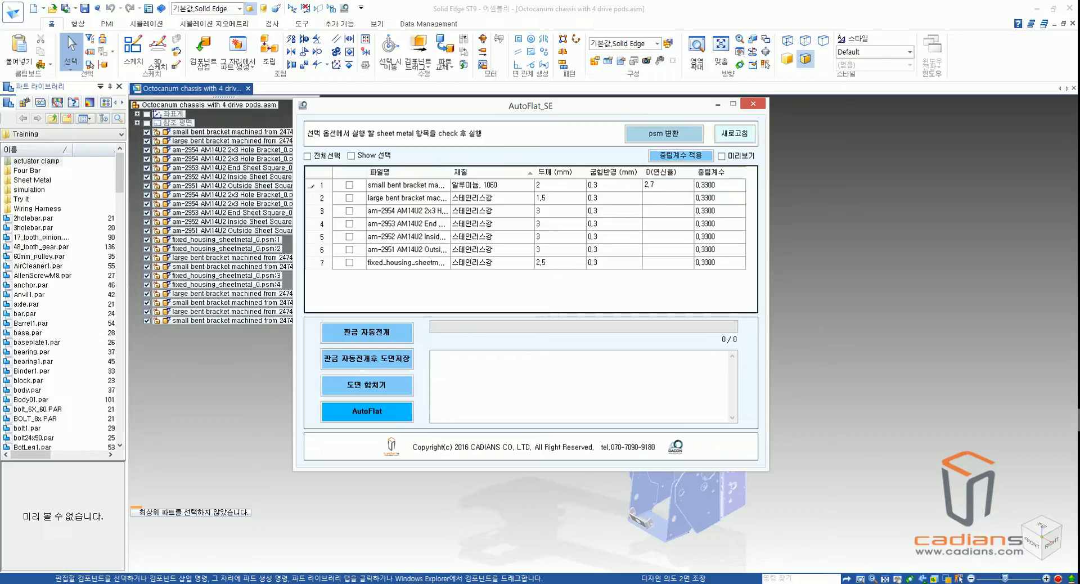
click(664, 200)
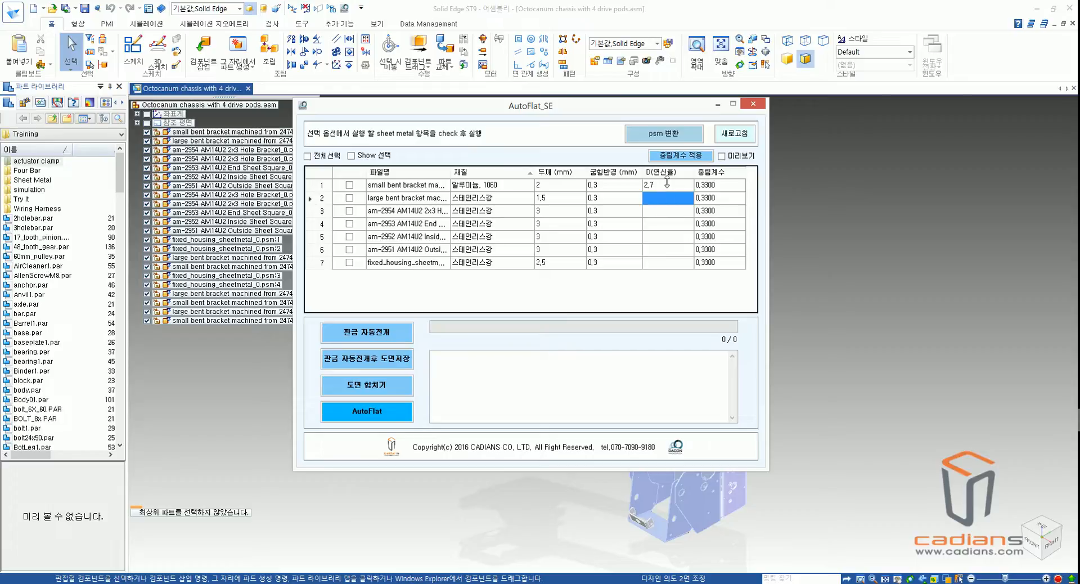
click(666, 199)
text(2.2)
drag(668, 196, 652, 199)
text(4)
- Set the D(연신율) value of the four am-295x parts to 4.5
click(651, 215)
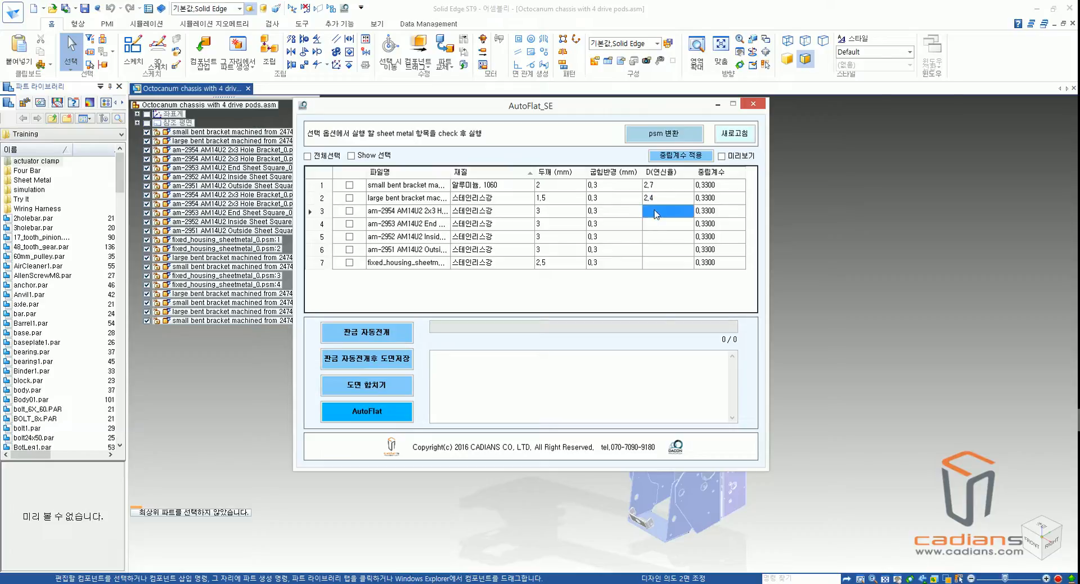
click(670, 211)
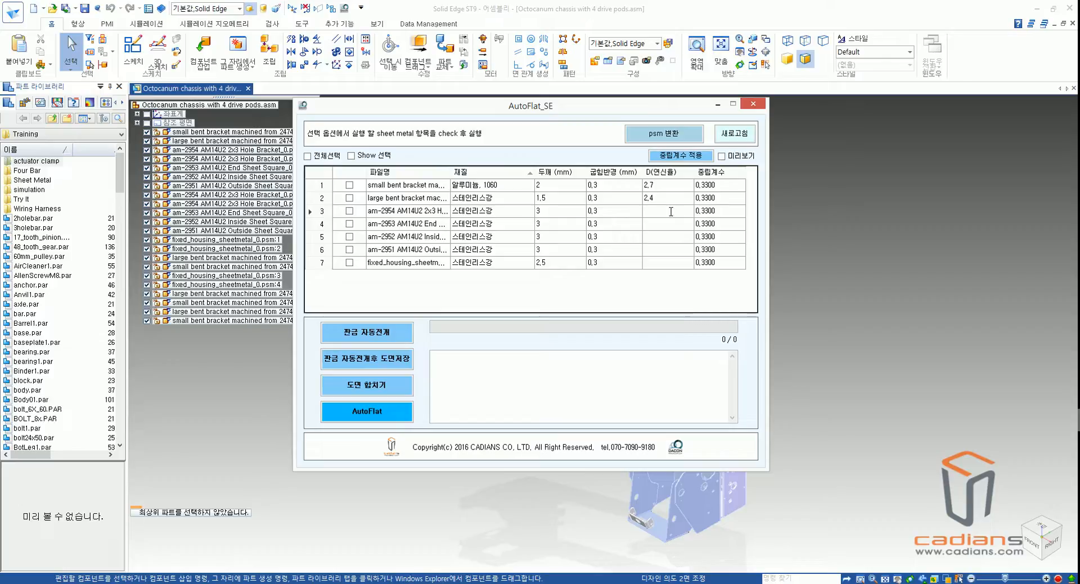
text(4.5)
click(669, 225)
drag(680, 210, 684, 251)
right_click(684, 251)
click(706, 284)
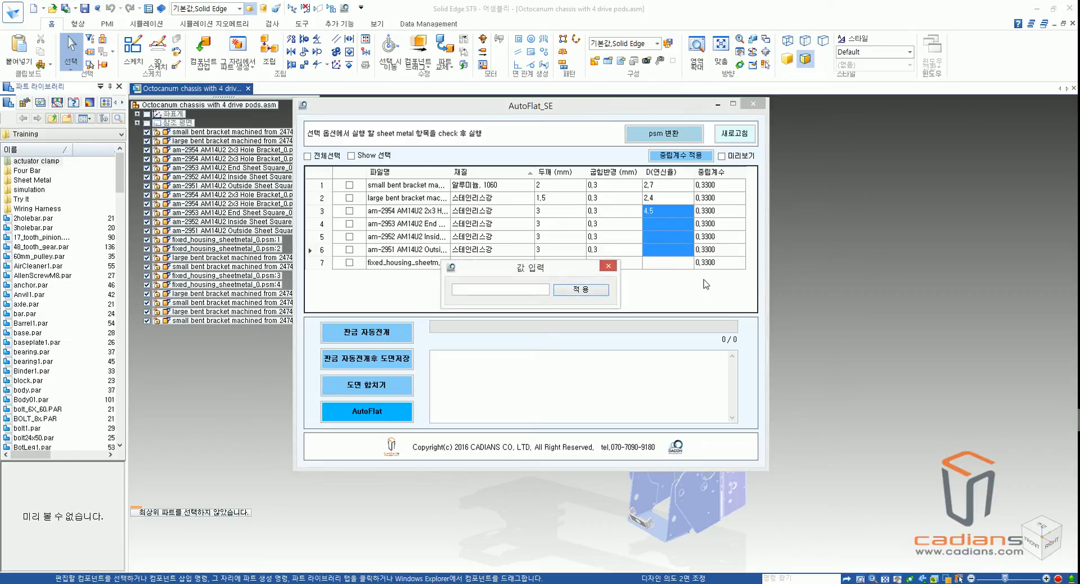
click(541, 289)
text(4.5)
key(Return)
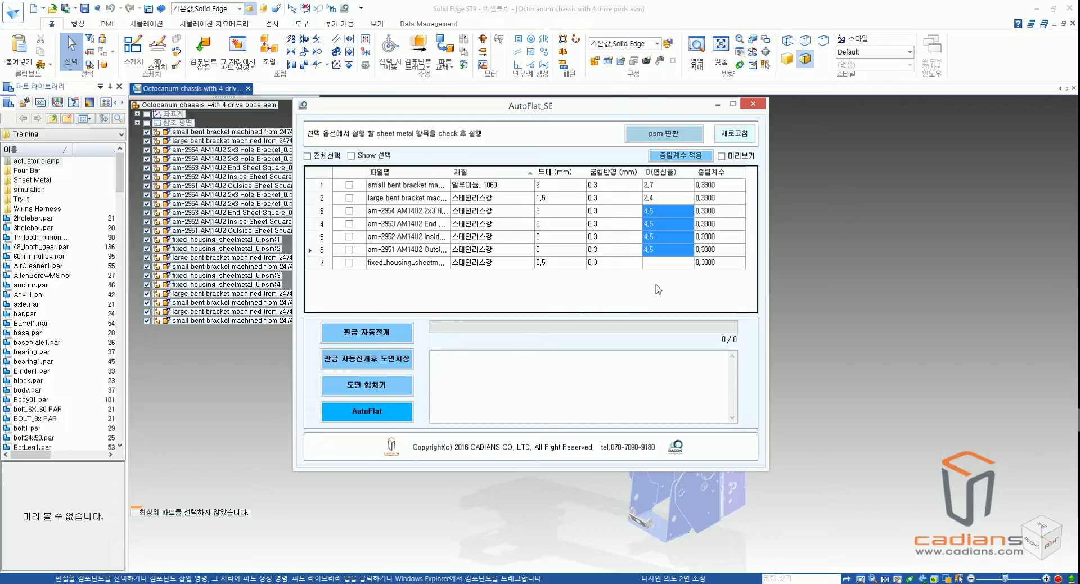
- Set the D(연신율) value of the fixed housing sheet metal part to 3.8
click(674, 264)
right_click(674, 271)
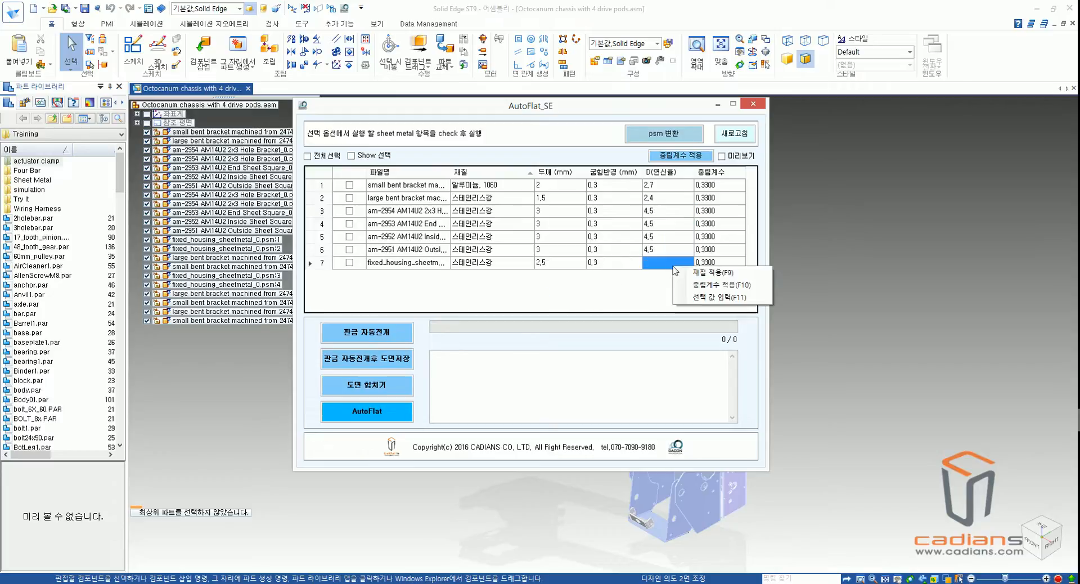
click(703, 302)
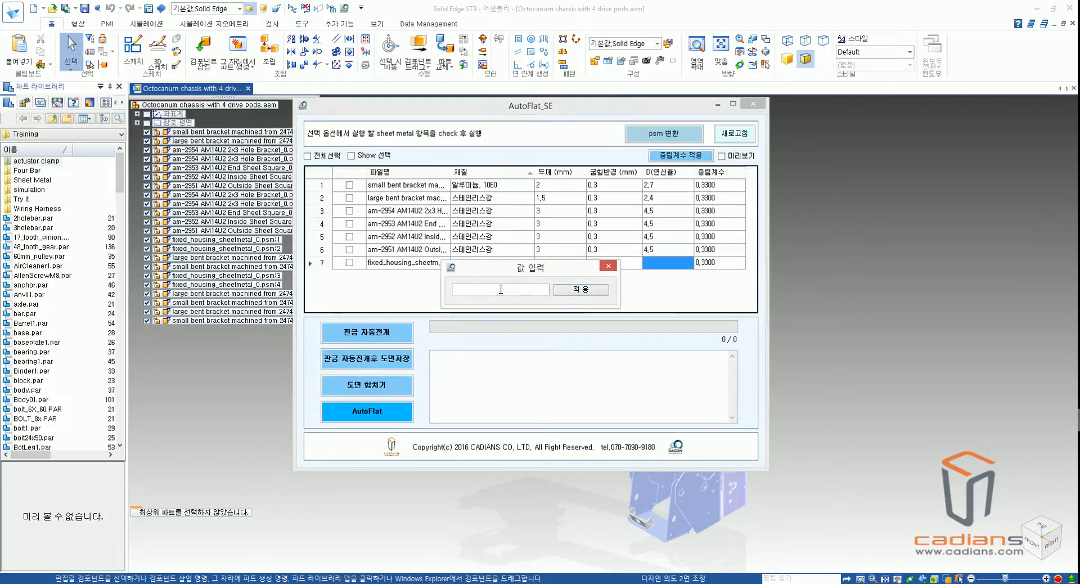
text(3,8)
click(566, 297)
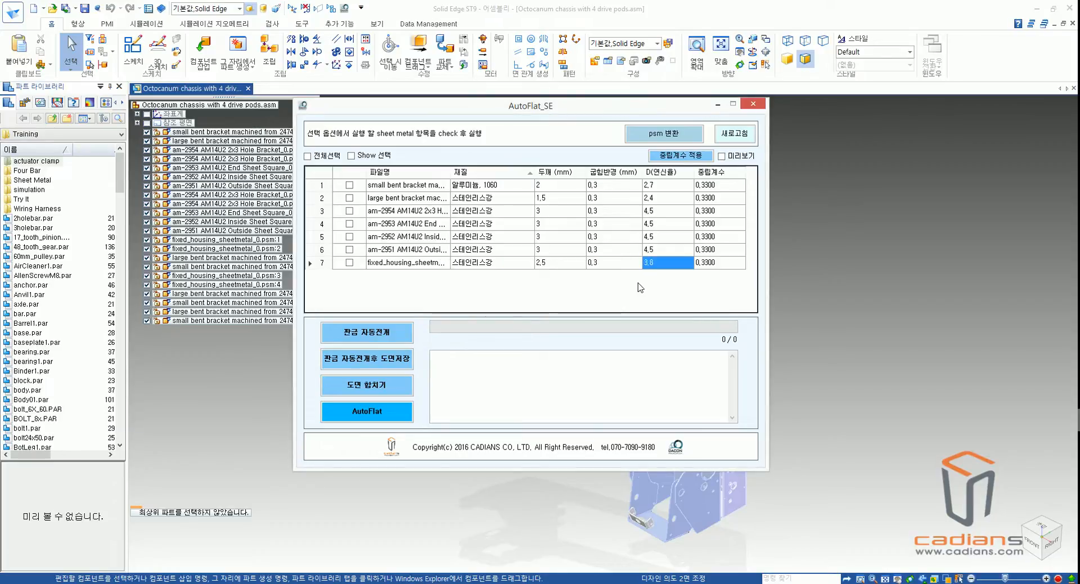
- Recalculate the neutral factors (중립계수) of all seven parts from their thickness, bend radius and D values
drag(717, 186, 739, 269)
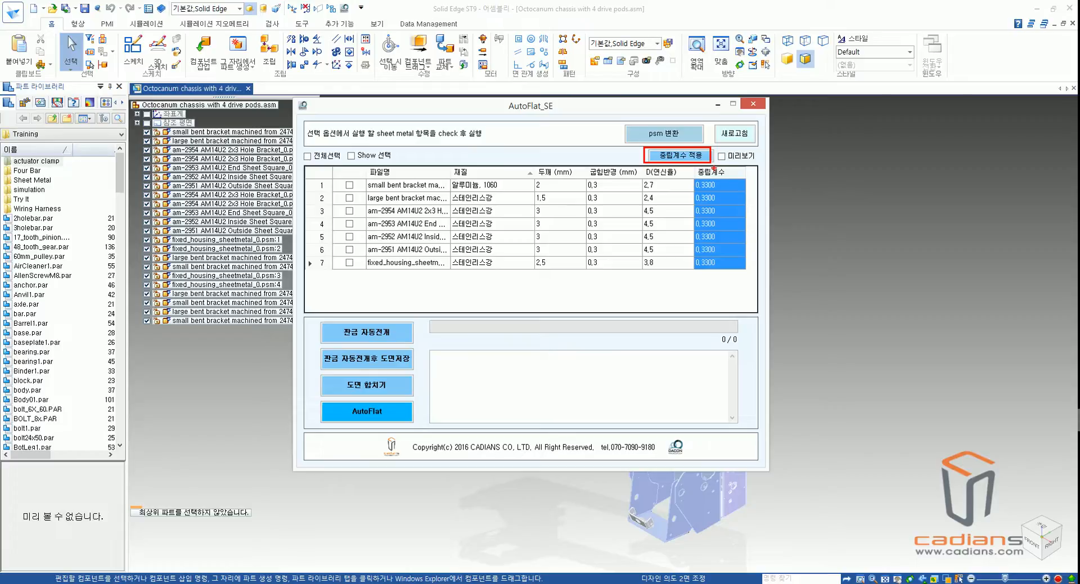
click(696, 160)
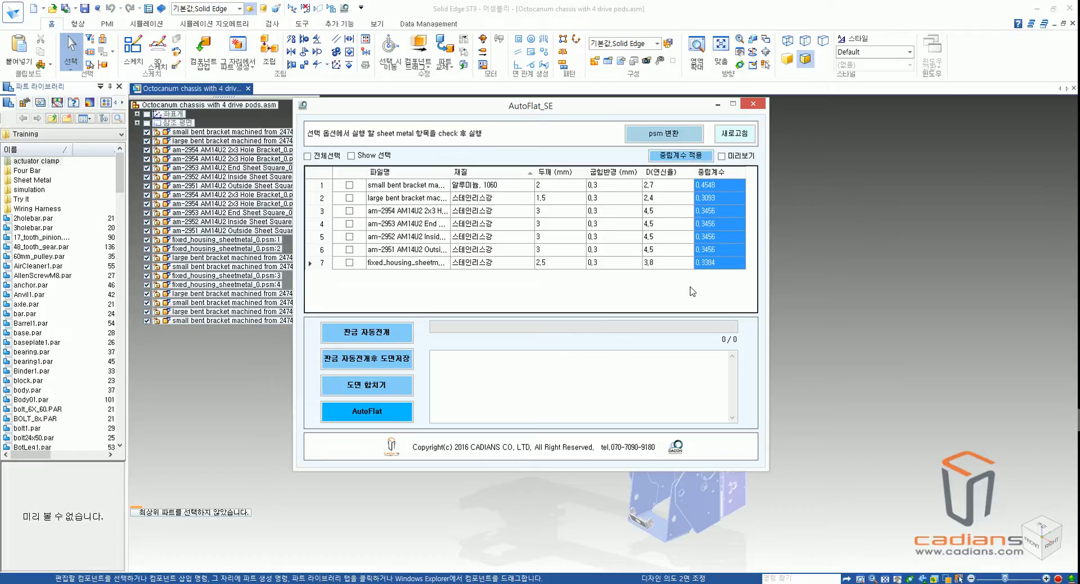
- Set the D(연신율) value of the fixed housing sheet metal part to 4.4 and apply the neutral factor recalculation
click(668, 264)
click(668, 265)
drag(668, 265, 641, 261)
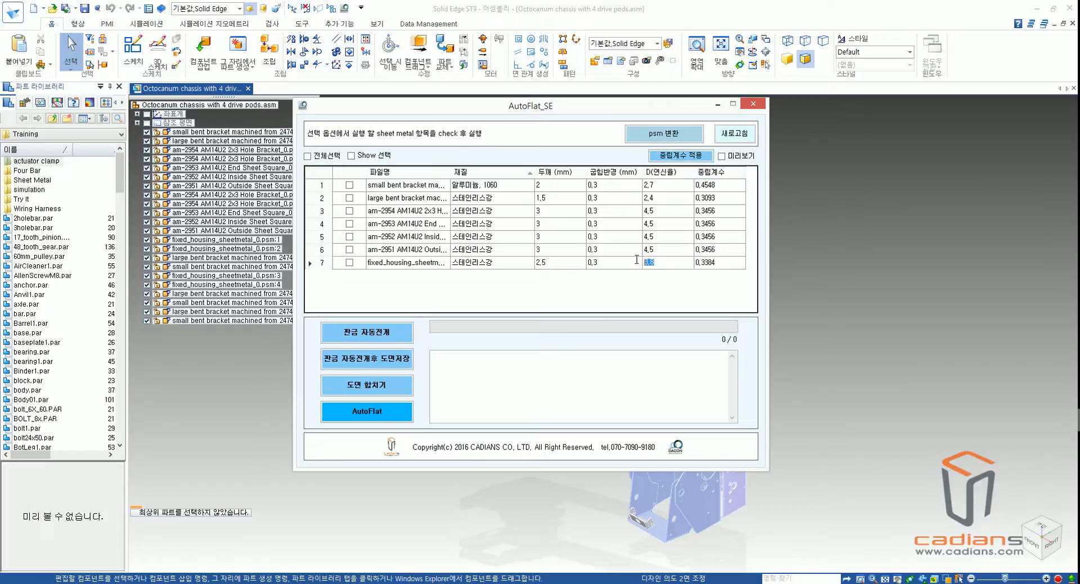
text(4,4)
click(609, 266)
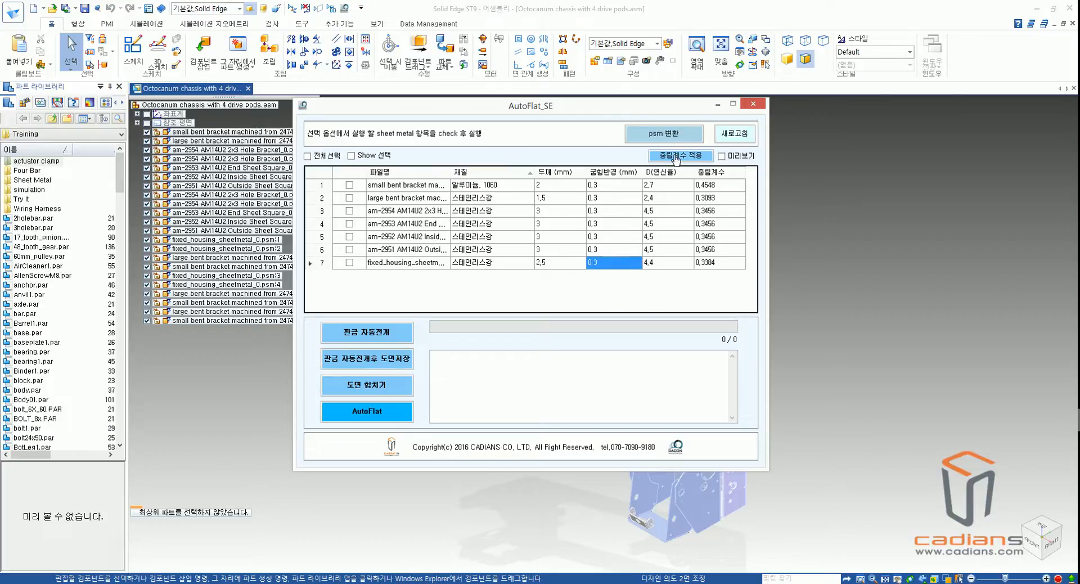
click(676, 160)
click(709, 265)
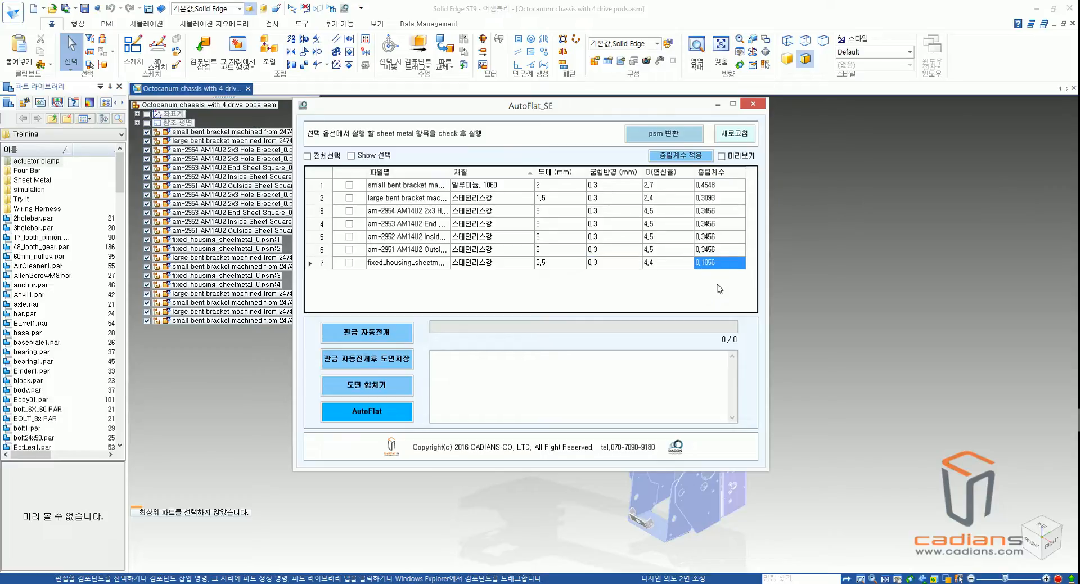
click(749, 108)
- Open the first small bent bracket of the assembly as its own sheet metal document for editing
click(221, 133)
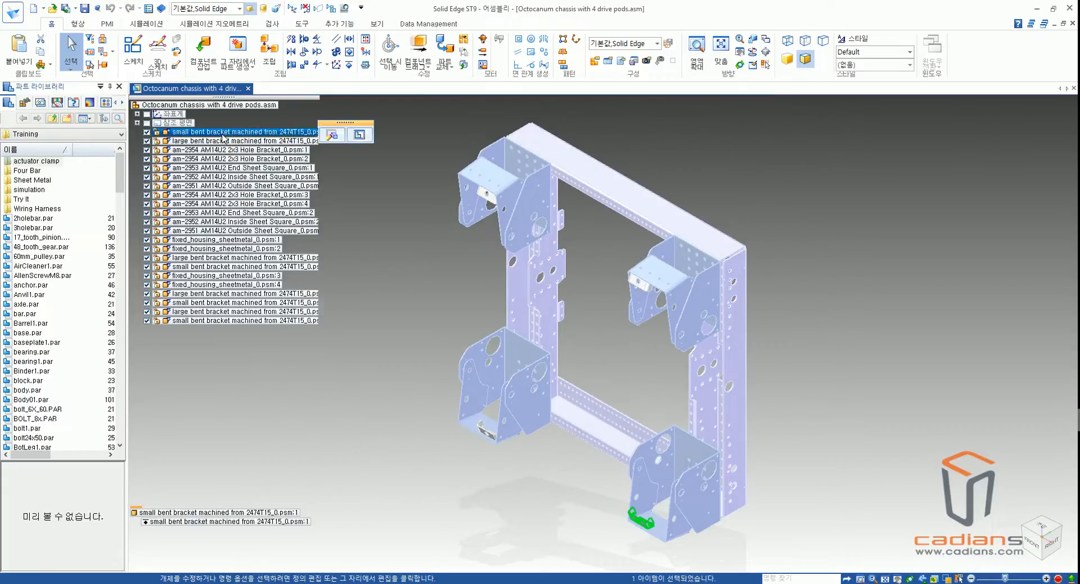
right_click(221, 133)
click(246, 256)
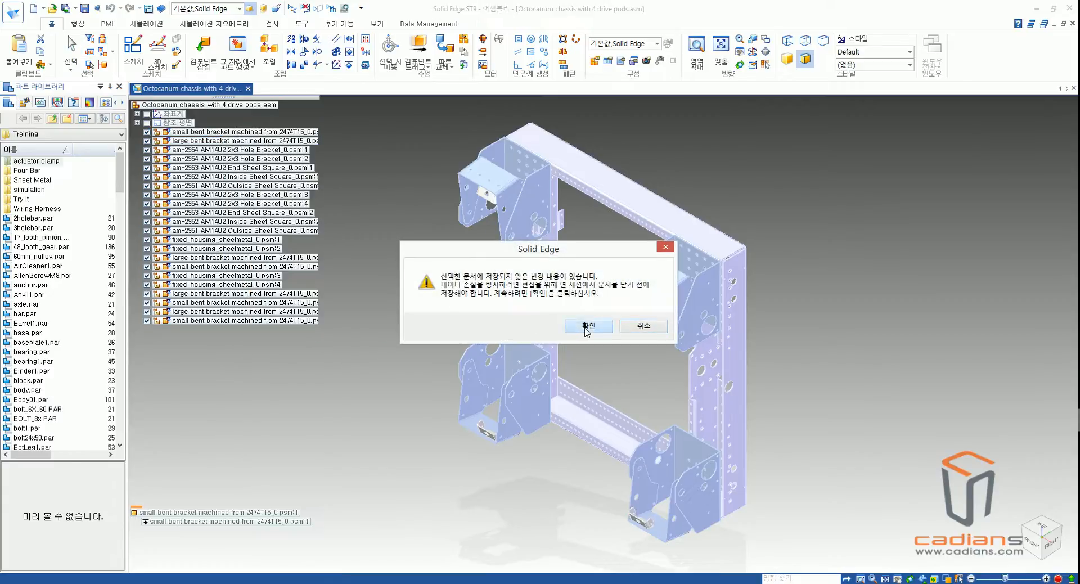
click(586, 326)
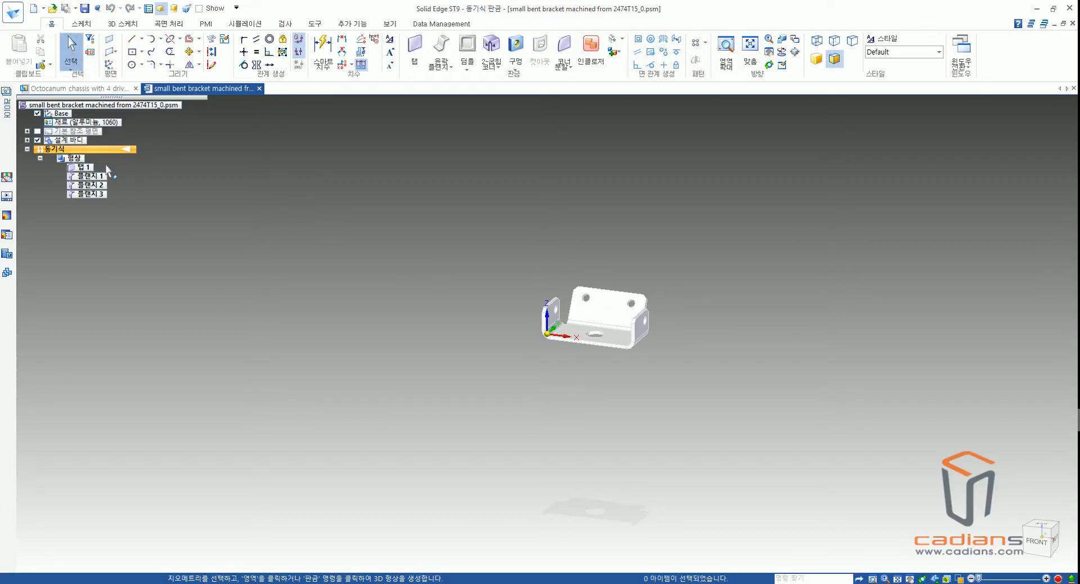
- Check the material thickness, bend radius and neutral factor in the gauge information of the small bent bracket's material table
double_click(103, 122)
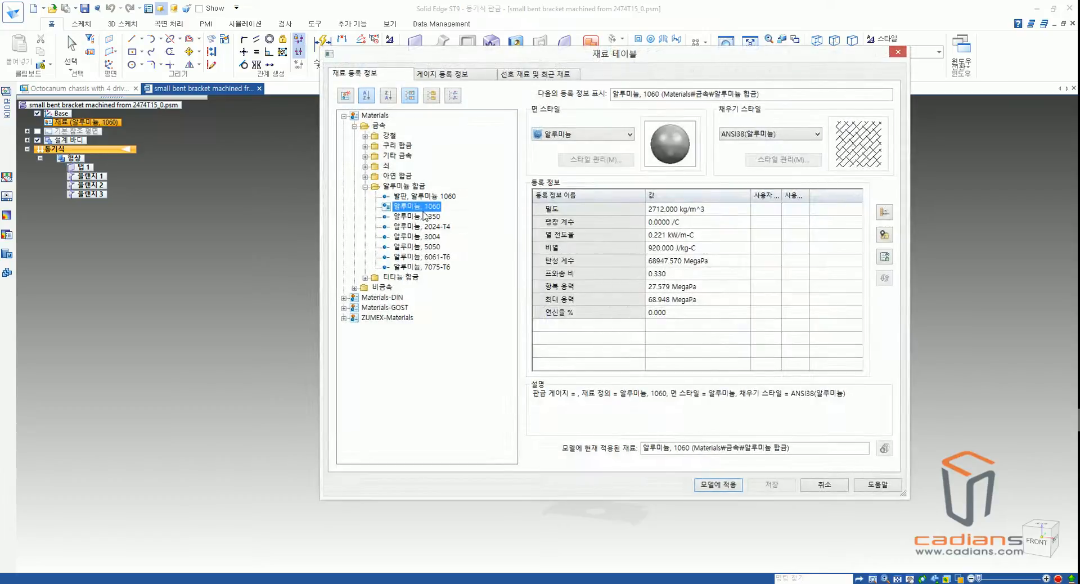
click(462, 78)
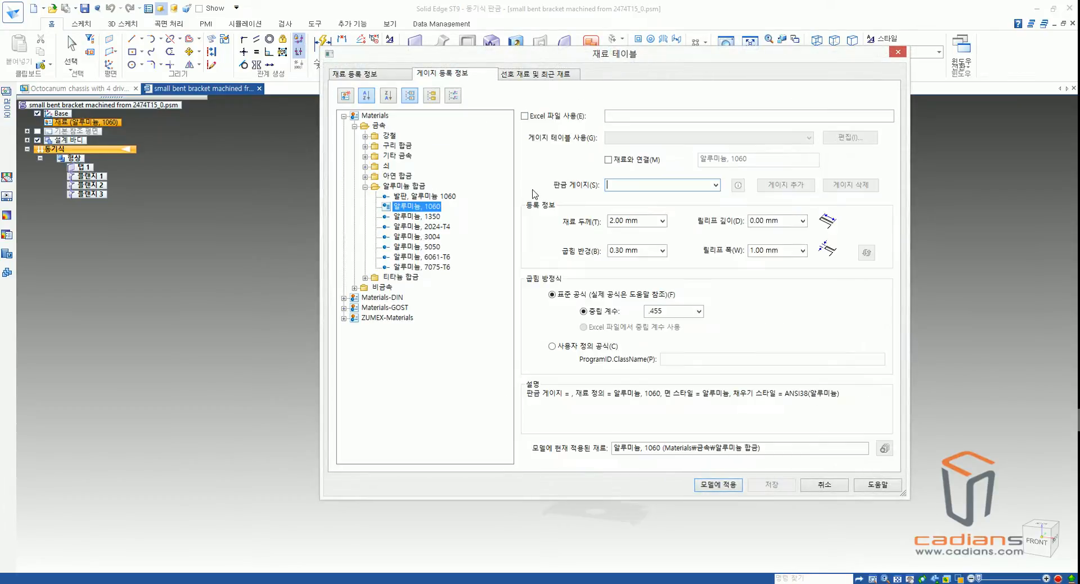
key(ctrl+2)
drag(568, 232, 644, 228)
drag(550, 261, 655, 263)
drag(578, 322, 689, 319)
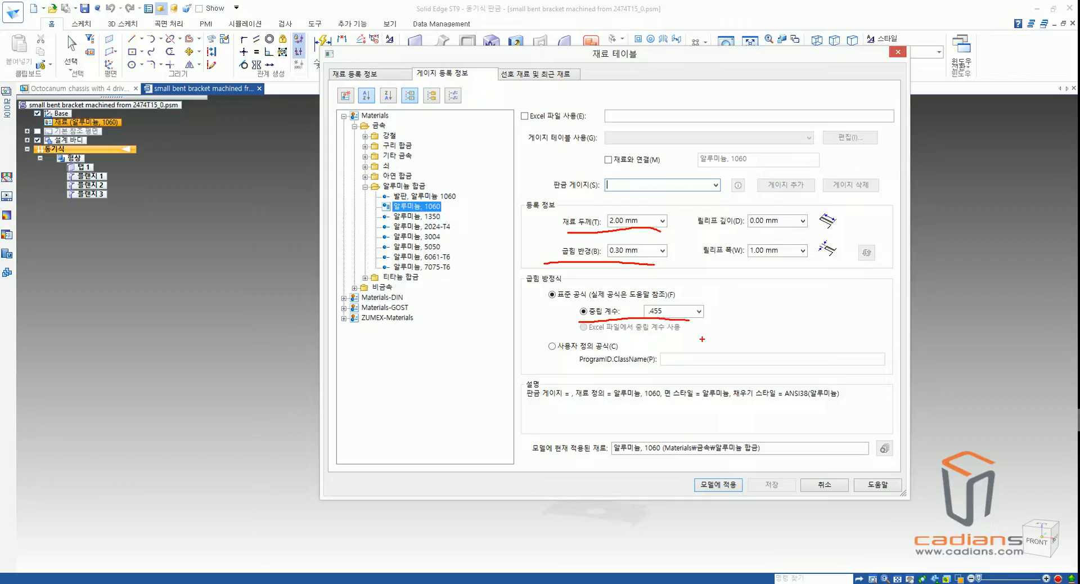
key(Escape)
- Apply 알루미늄, 1060 to the small bent bracket, keeping its current face styles, and save and close the part
click(722, 484)
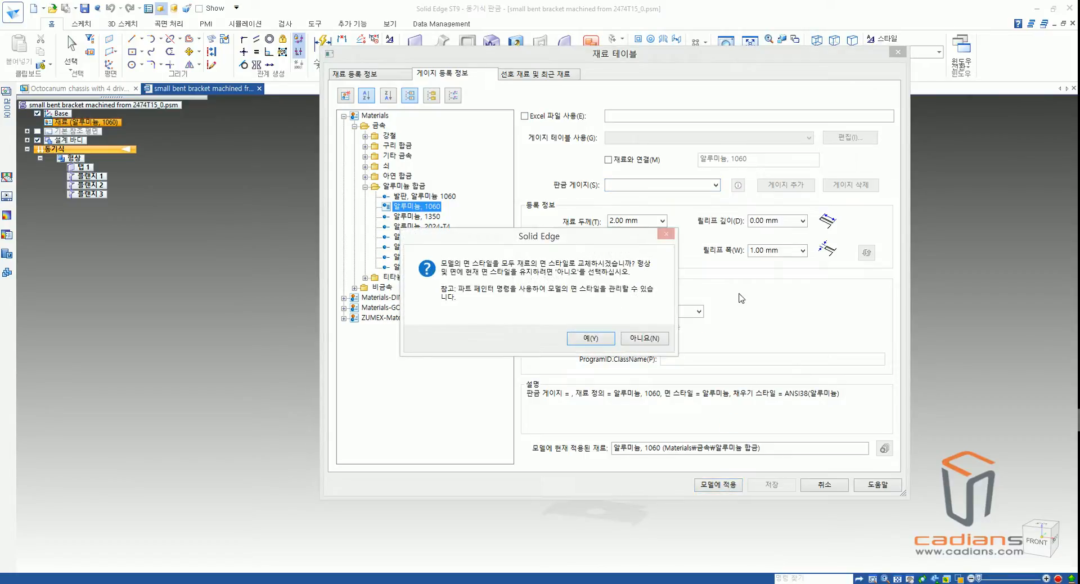
click(643, 340)
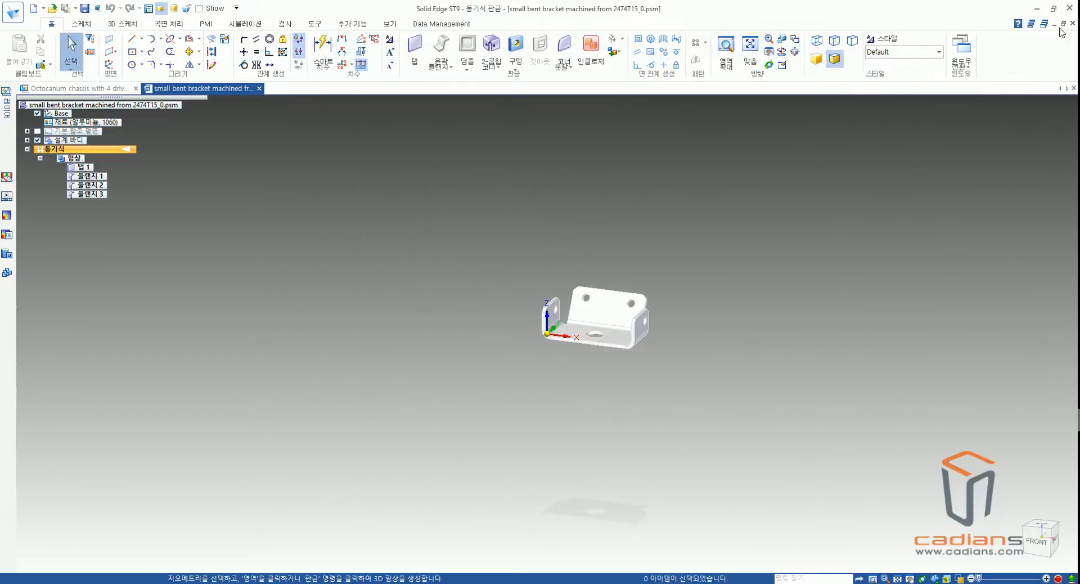
click(1072, 25)
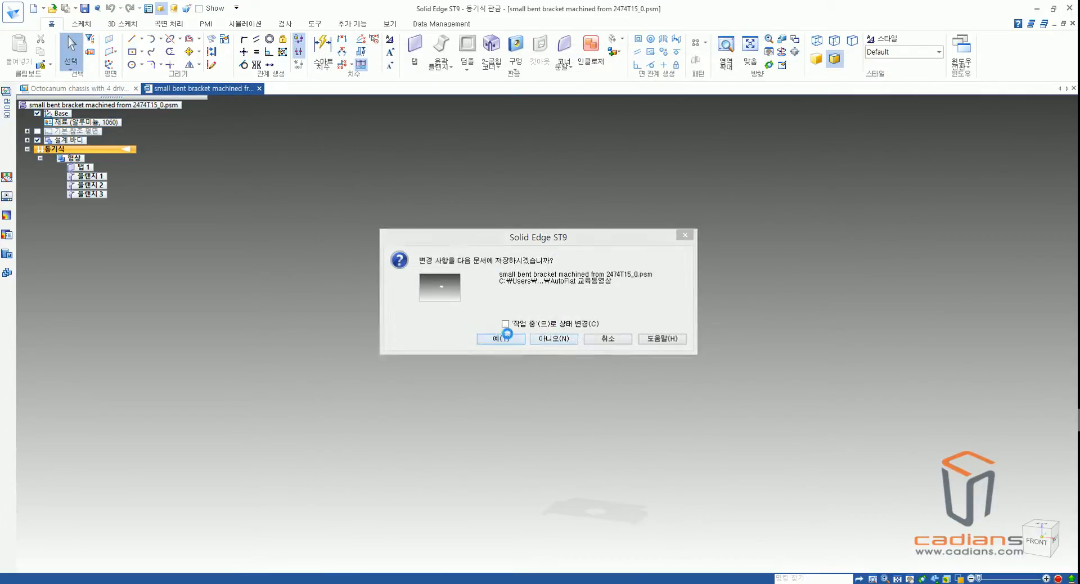
click(509, 338)
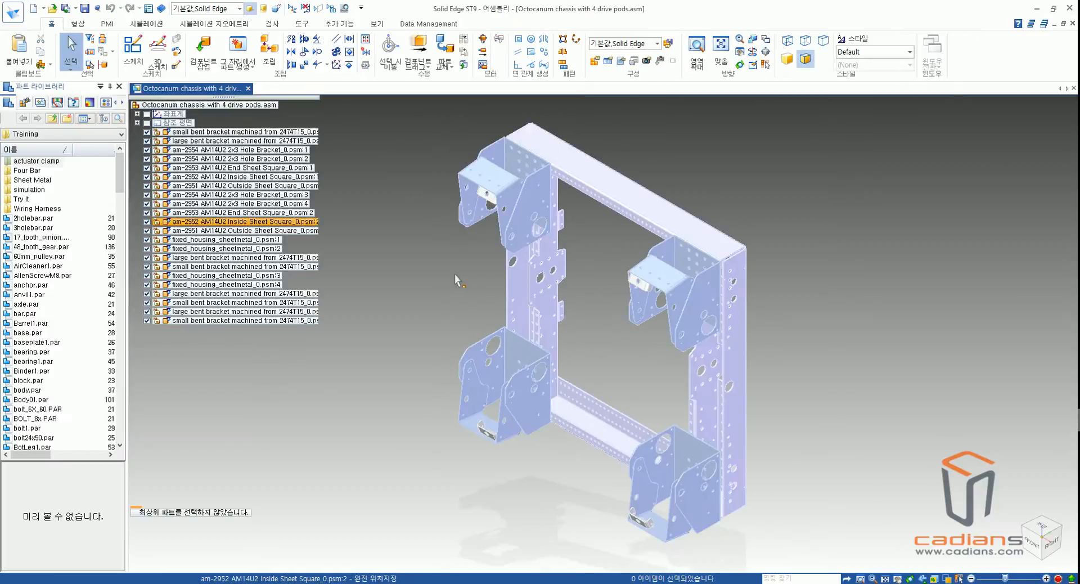
- Reopen AutoFlat_SE and run the automatic sheet metal unfolding (판금 자동전개) on all seven parts
click(345, 10)
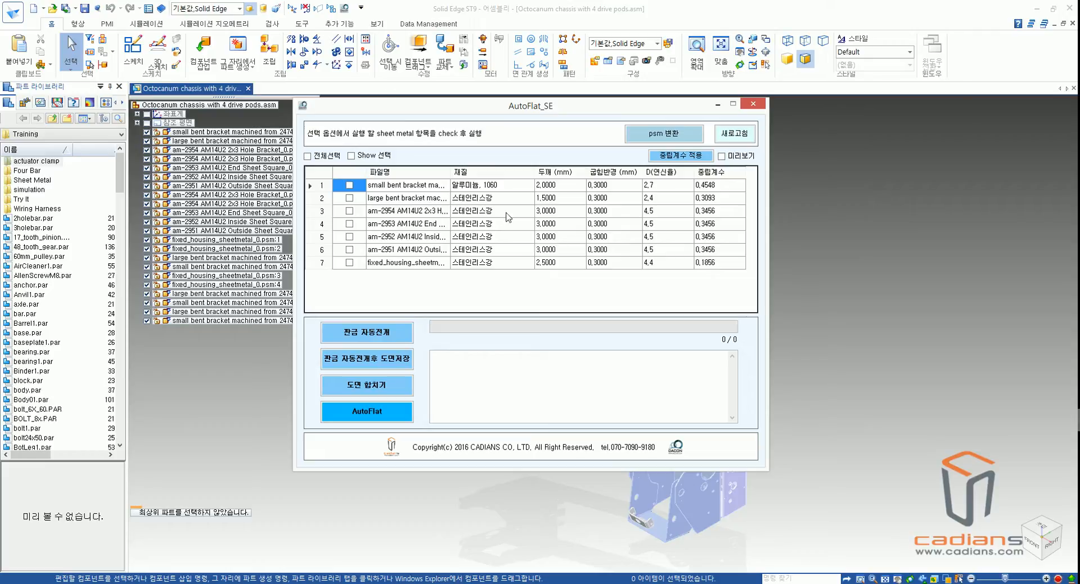
mouse_move(300, 159)
mouse_down()
mouse_move(358, 196)
mouse_move(679, 279)
mouse_move(760, 279)
mouse_up()
click(307, 155)
drag(309, 316, 422, 344)
click(404, 340)
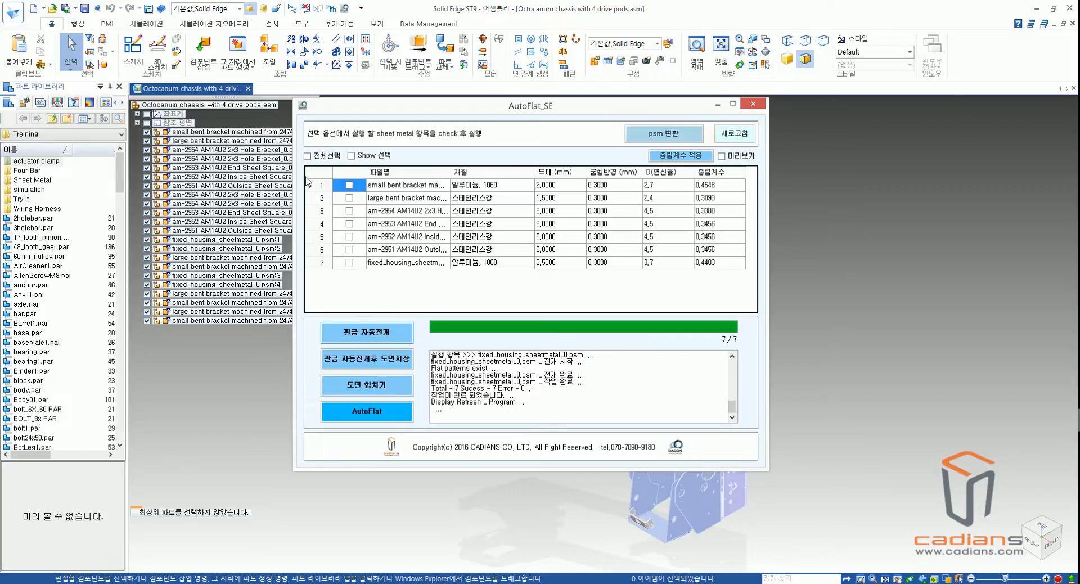
- Unfold all seven parts and save their drawings to the DXF_files folder, with subfolders prioritised by thickness (두께)
click(308, 156)
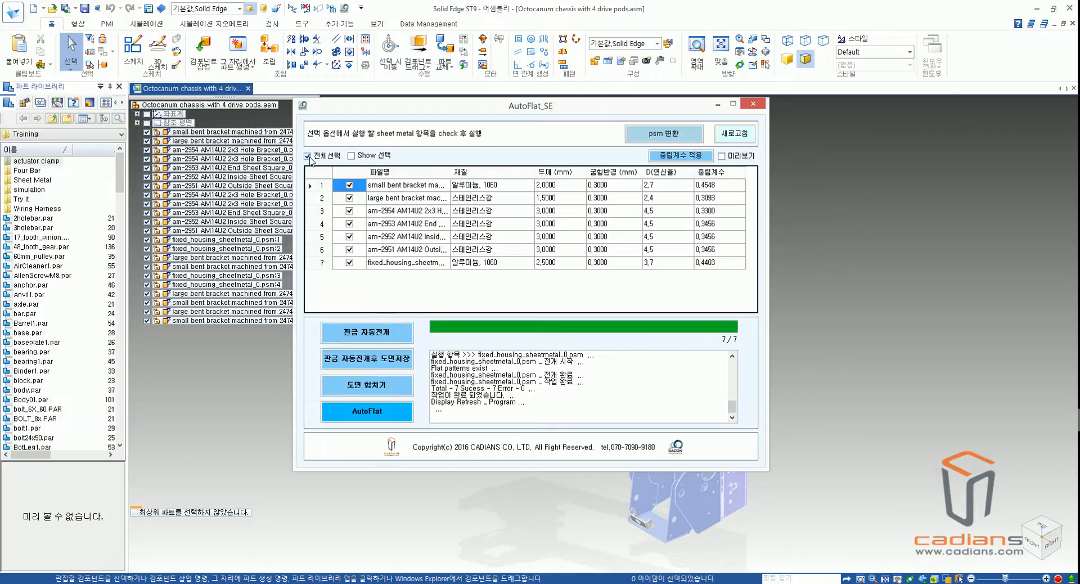
click(365, 360)
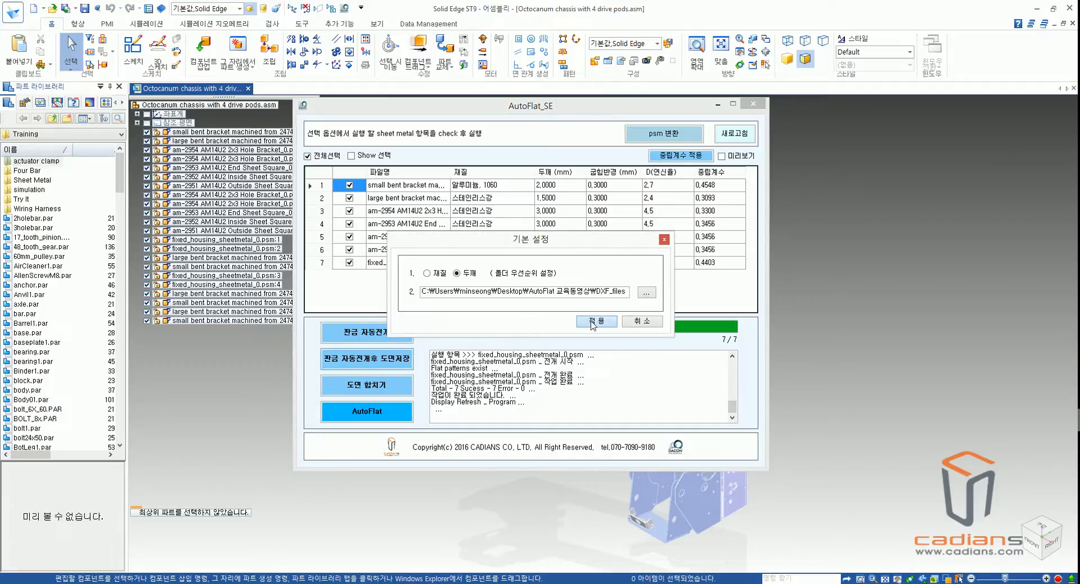
drag(413, 279, 552, 275)
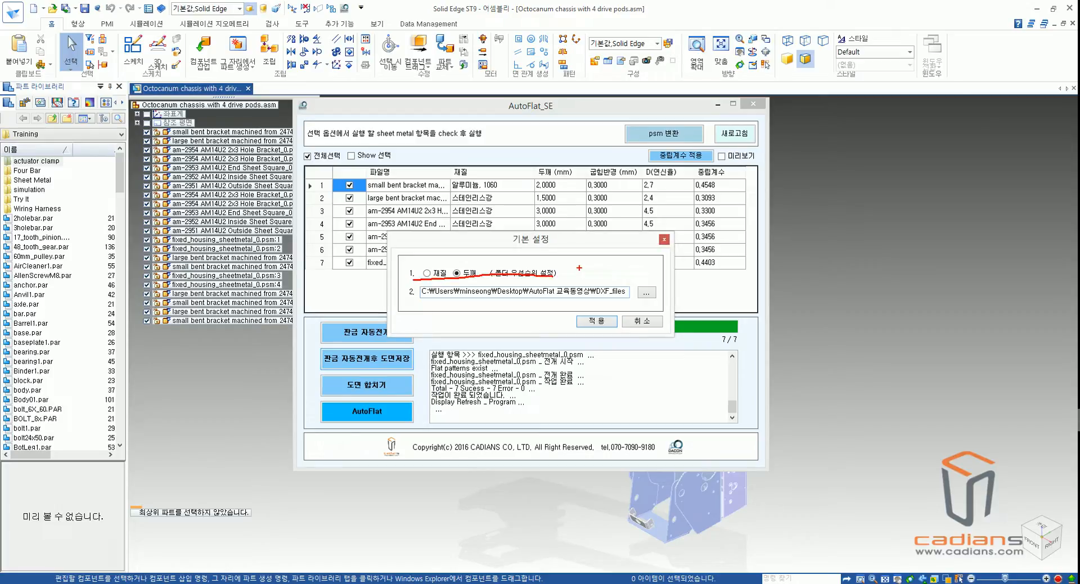
key(Escape)
drag(428, 303, 623, 303)
key(Escape)
click(606, 325)
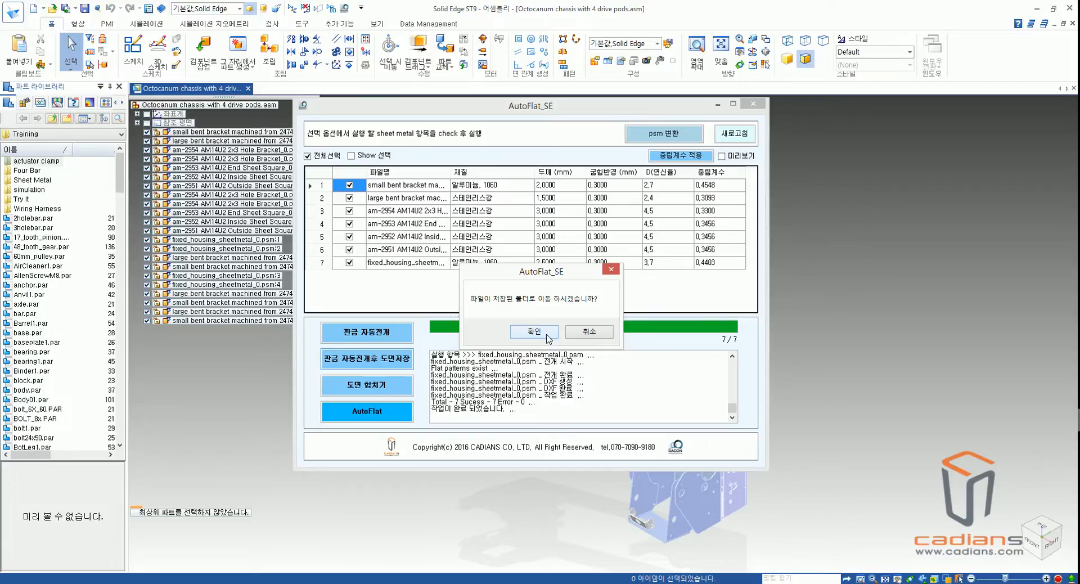
- Go to the DXF_files output folder and look through the 1.5000, 2.0000 and 2.5000 thickness subfolders
click(546, 335)
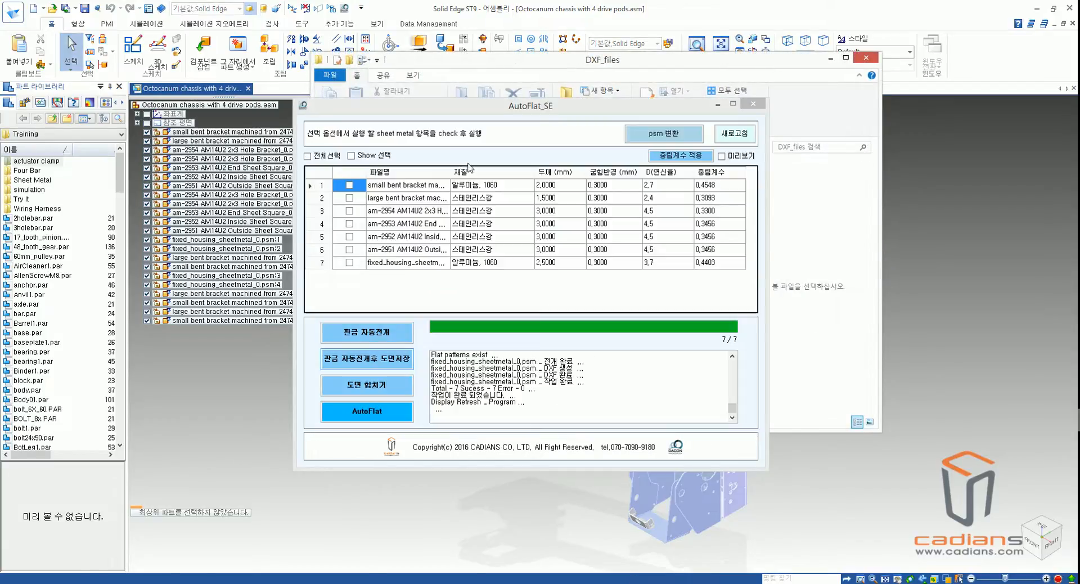
click(752, 104)
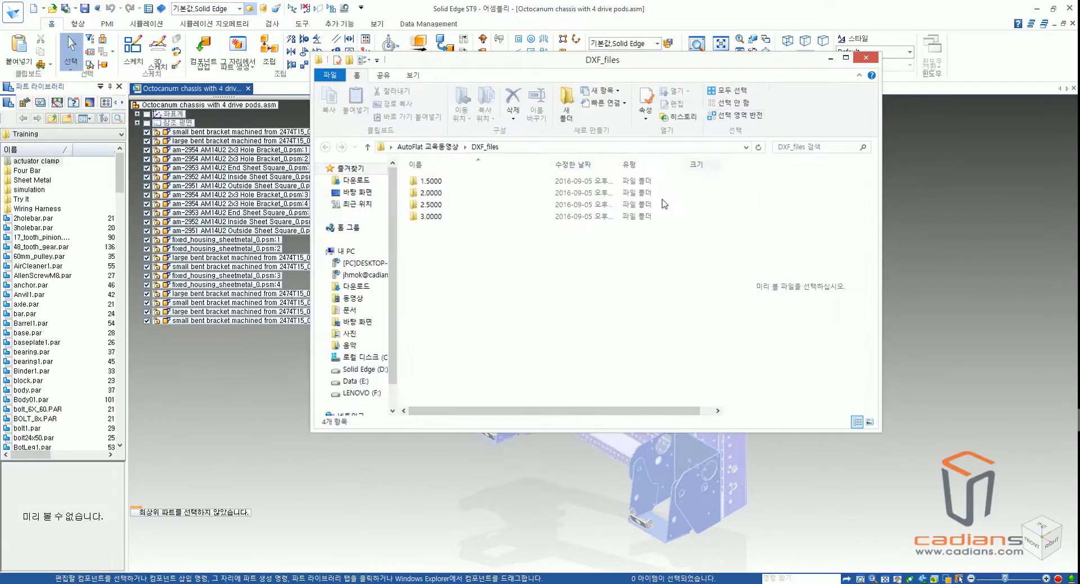
click(436, 180)
double_click(436, 181)
key(BackSpace)
double_click(440, 193)
key(BackSpace)
double_click(441, 204)
key(BackSpace)
double_click(440, 181)
key(BackSpace)
- Open the large bent bracket's DXF from the 1.5000 스테인리스강 folder in ZWCAD Viewer
double_click(441, 181)
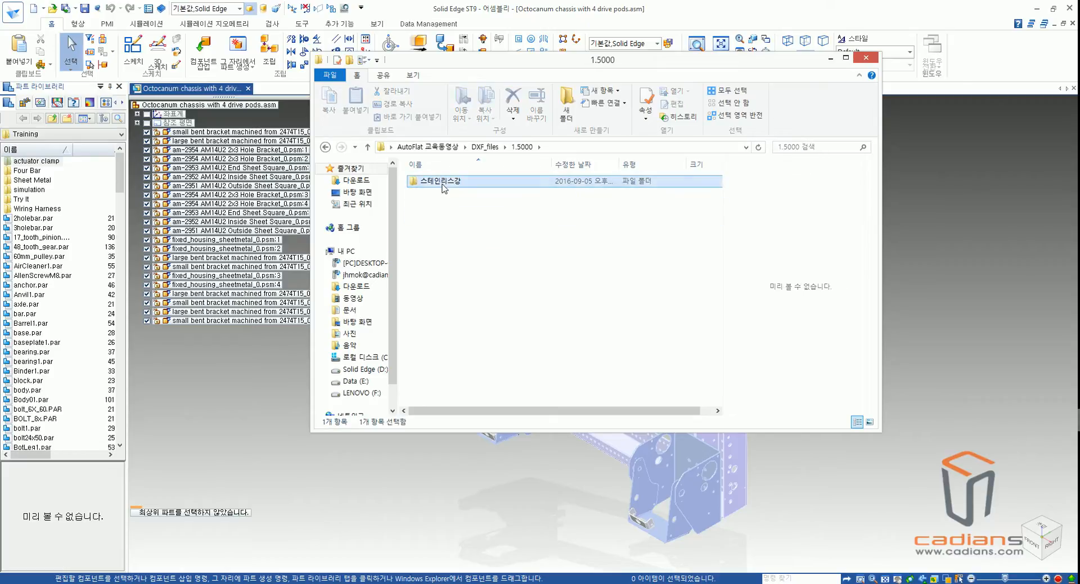
double_click(443, 181)
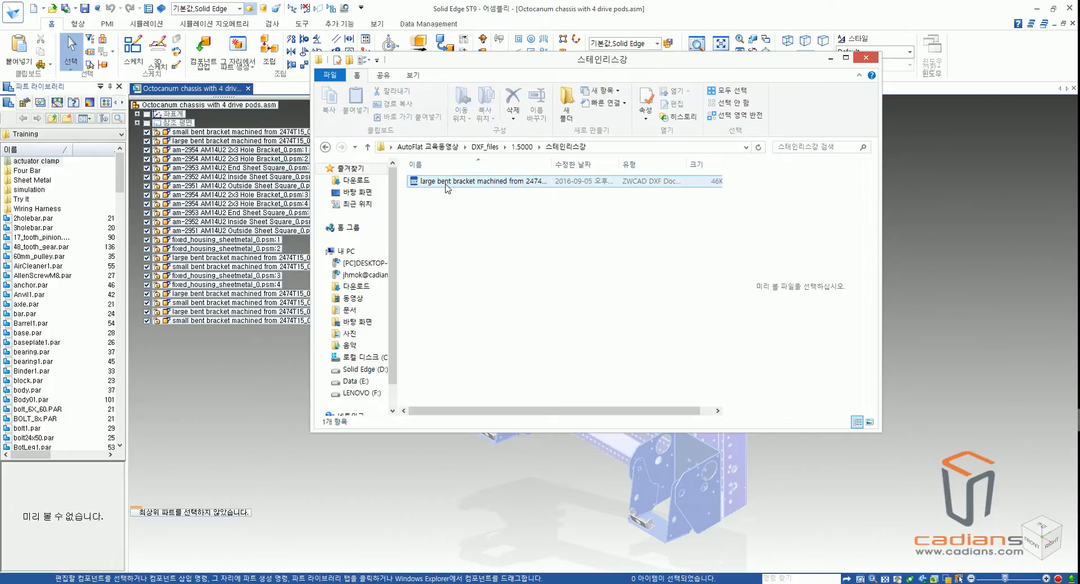
double_click(446, 182)
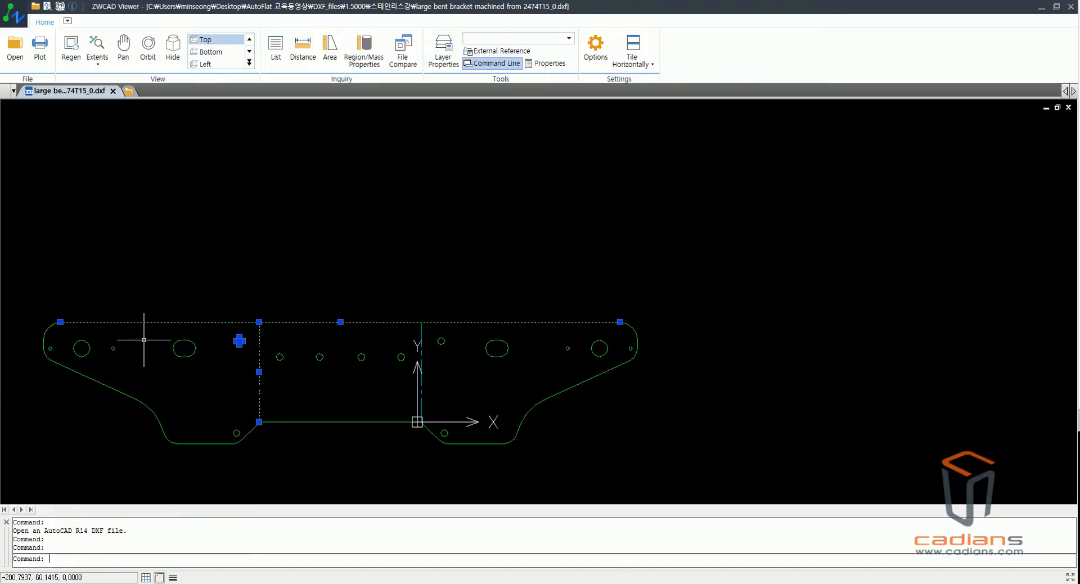
- Examine the outline, holes and bend lines of the large bent bracket's flat pattern and close the viewer
drag(143, 308, 239, 340)
click(478, 340)
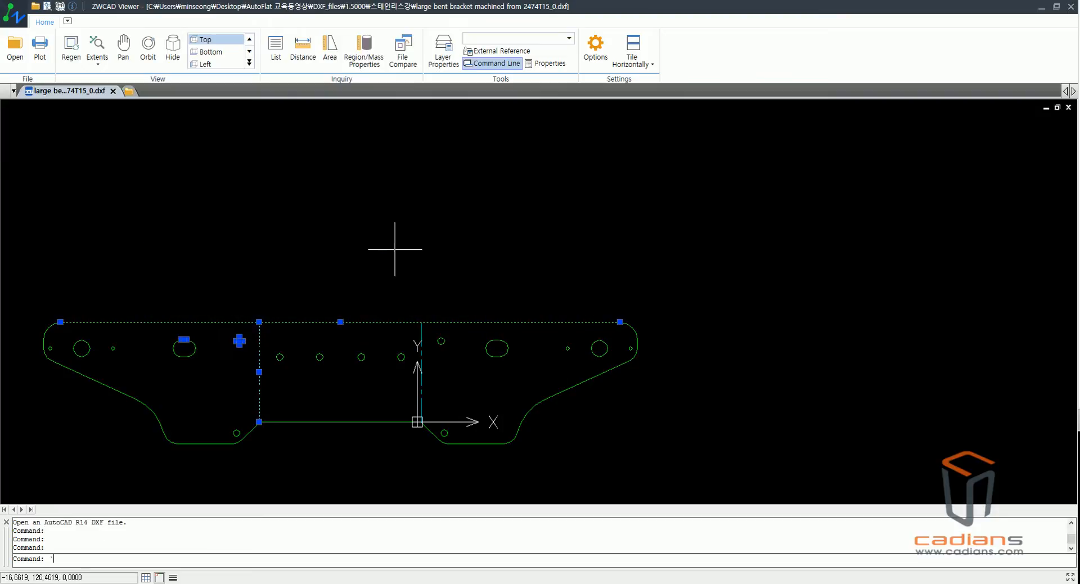
key(Escape)
key(Escape)
middle_drag(321, 247, 477, 183)
click(478, 183)
click(810, 185)
key(Escape)
key(Escape)
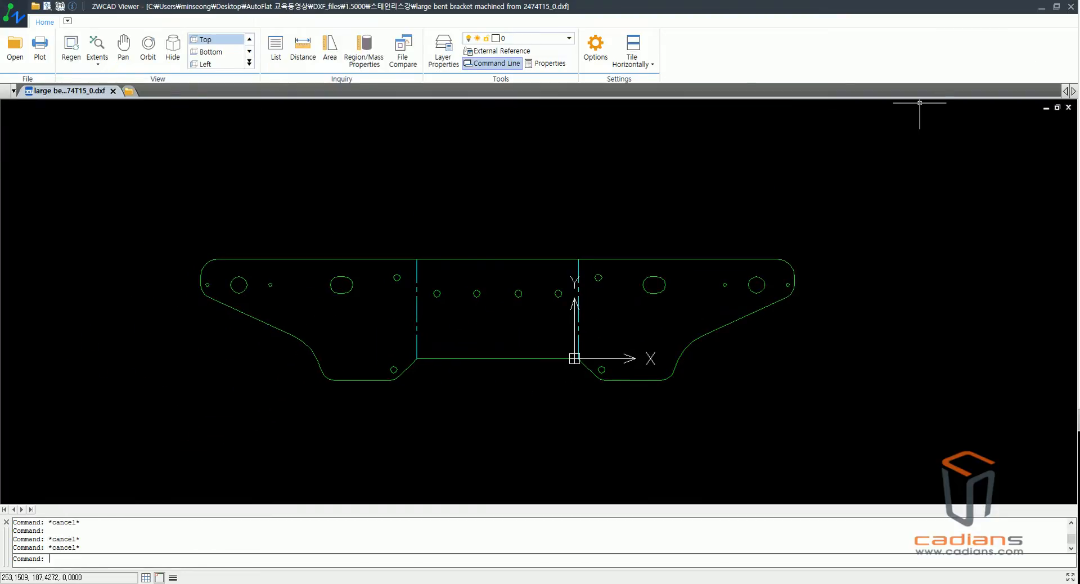
click(1074, 10)
click(501, 366)
click(447, 459)
- Merge the drawings of all seven parts (도면 합치기) with 5 items per row, 50 mm horizontal and vertical spacing, and text by thickness
click(365, 40)
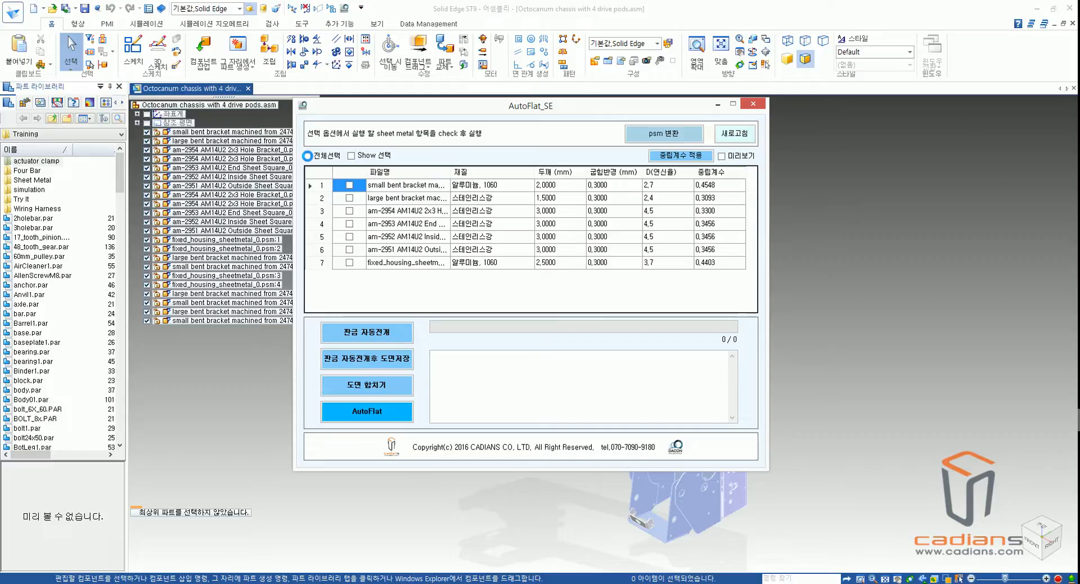
click(307, 156)
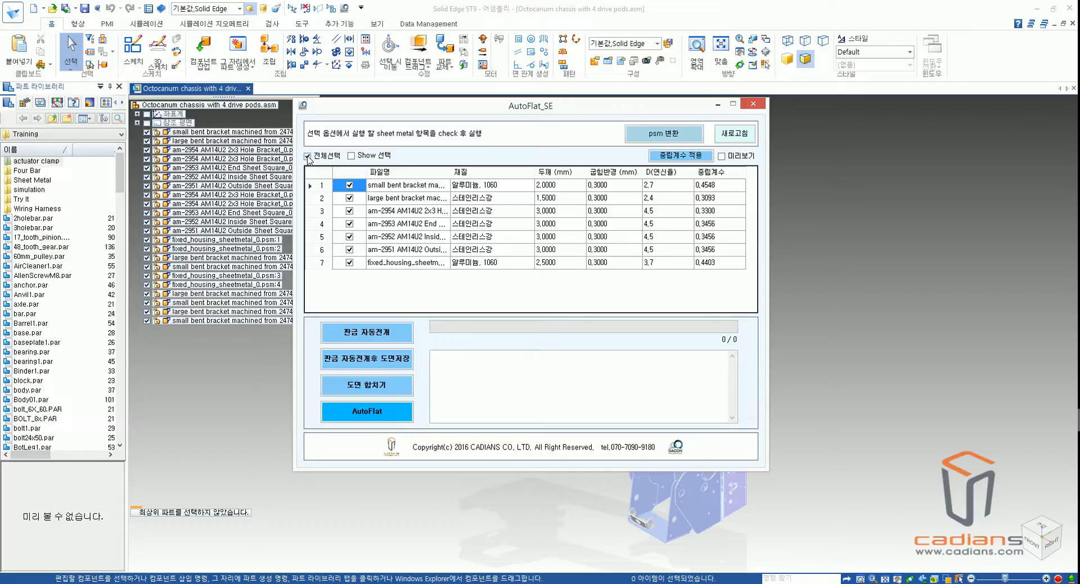
click(370, 388)
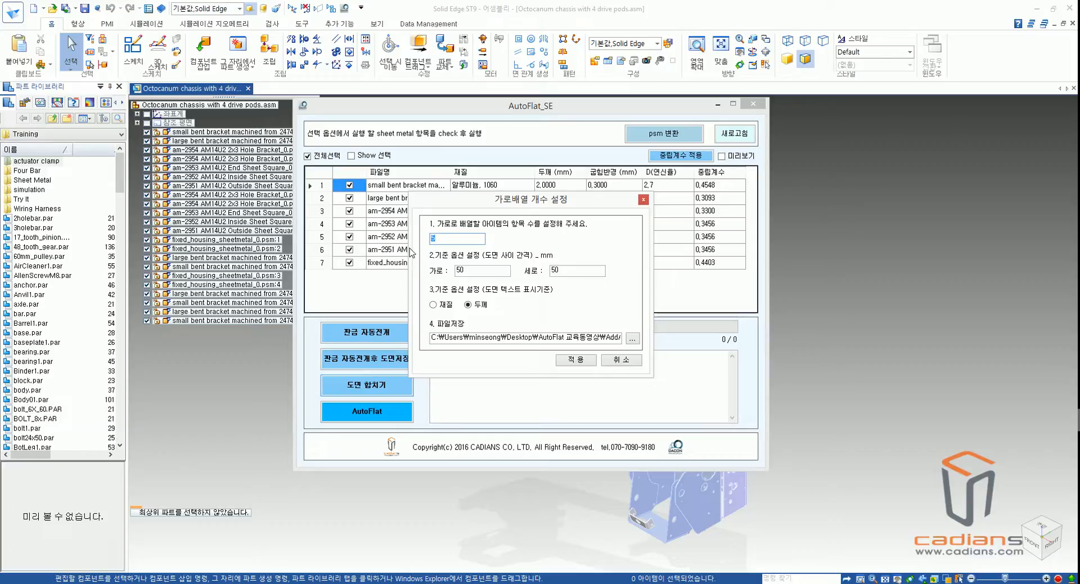
double_click(432, 239)
double_click(466, 272)
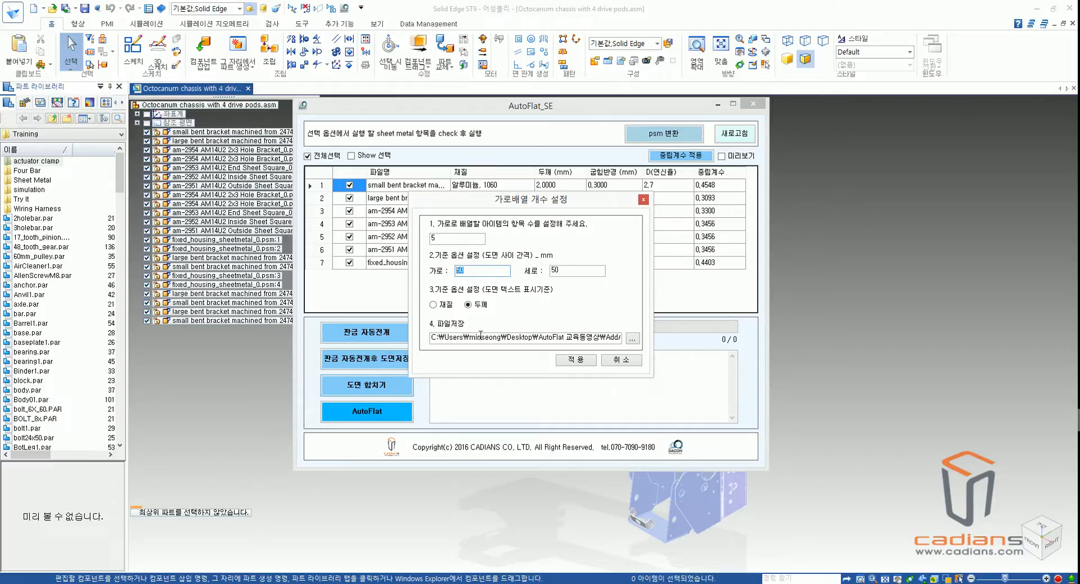
click(574, 360)
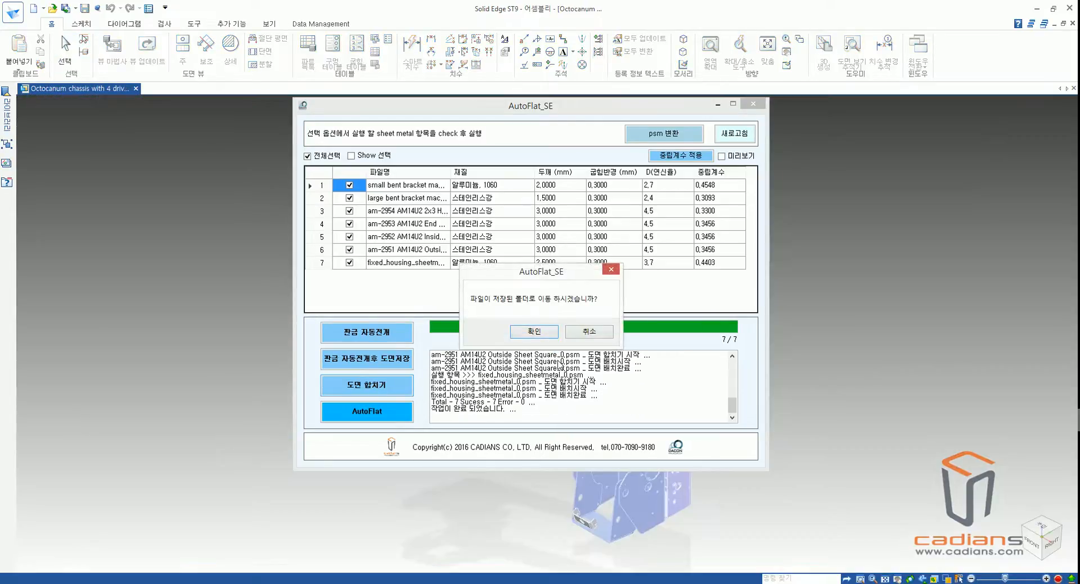
- Go to the output folder and open the merged drawing AddAutoDxf.dxf in ZWCAD Viewer
click(543, 334)
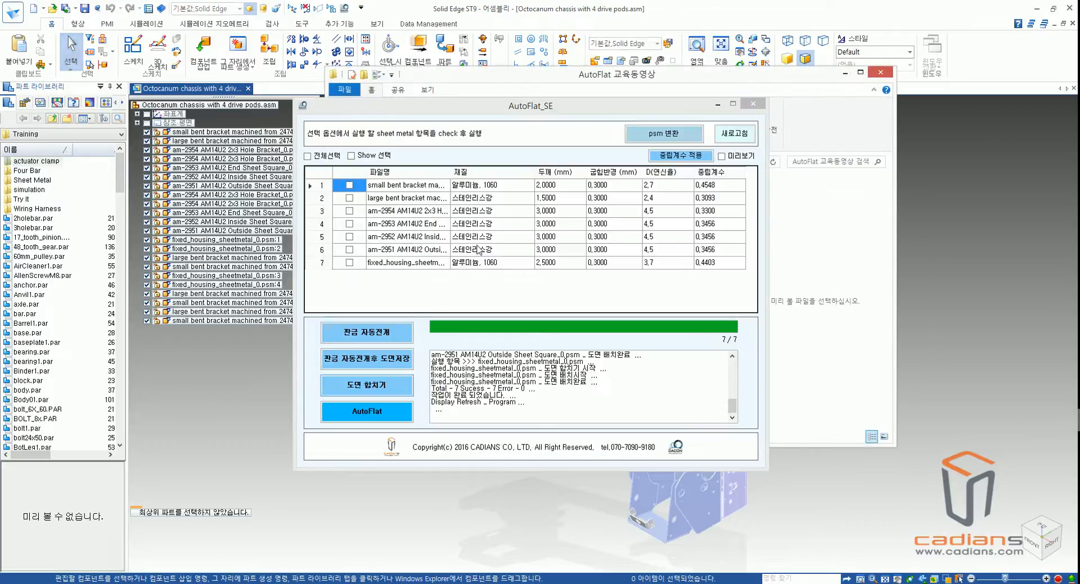
click(752, 104)
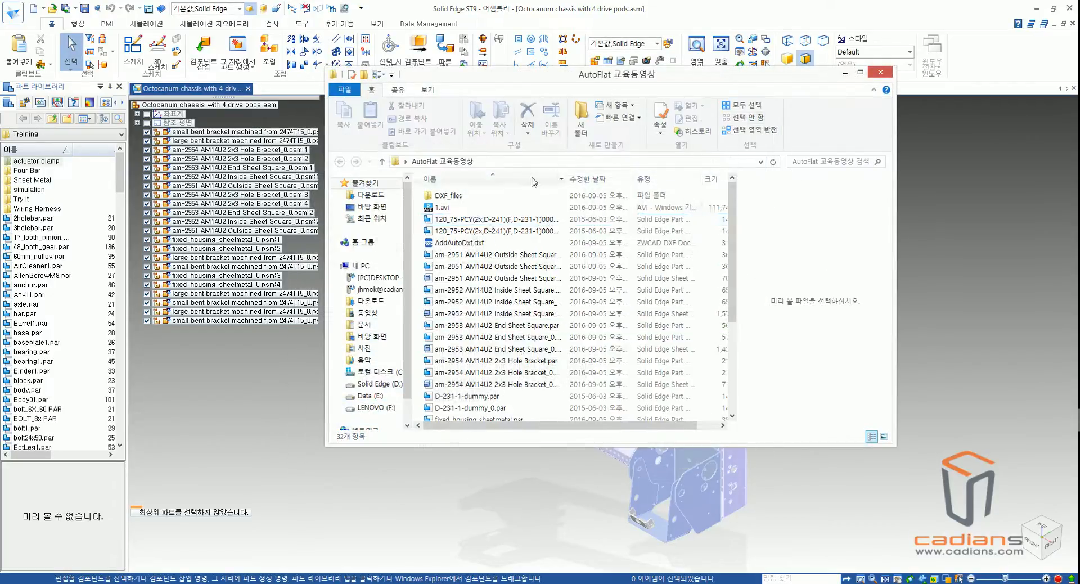
click(452, 244)
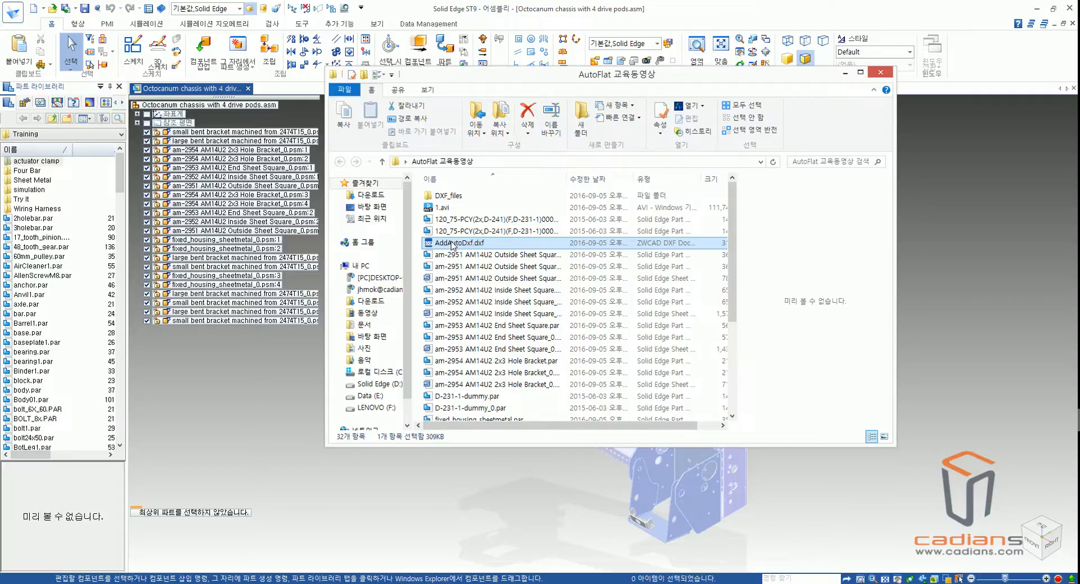
double_click(453, 243)
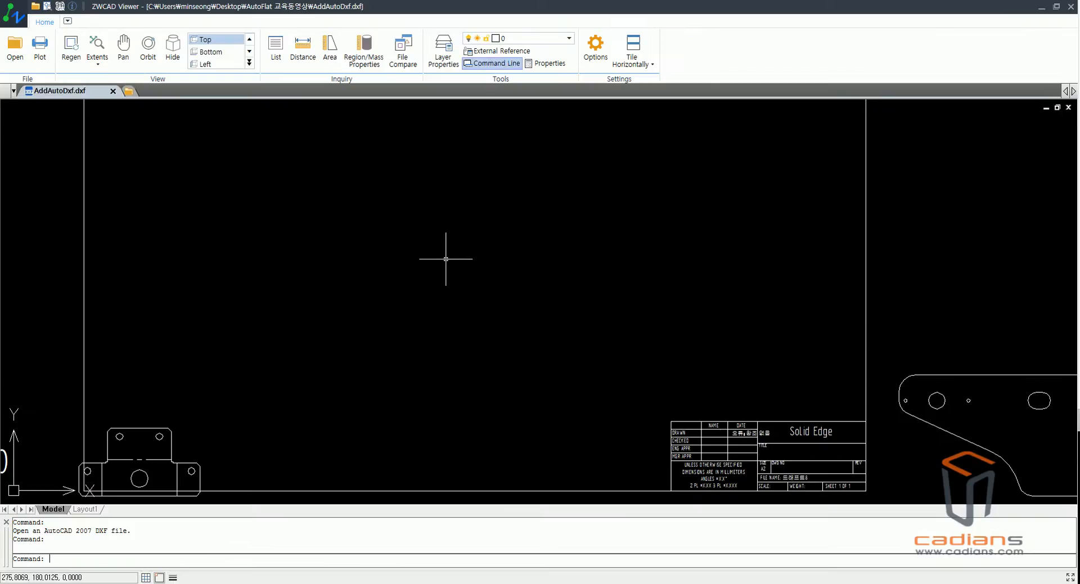
- Examine the arrangement of all the flat patterns in the merged drawing and close the viewer
scroll(498, 277, up, 1)
scroll(501, 277, down, 5)
mouse_move(509, 269)
middle_down()
mouse_move(482, 289)
mouse_move(340, 323)
middle_up()
scroll(367, 307, down, 1)
scroll(428, 291, down, 2)
mouse_move(516, 266)
middle_down()
mouse_move(284, 289)
mouse_move(345, 307)
middle_up()
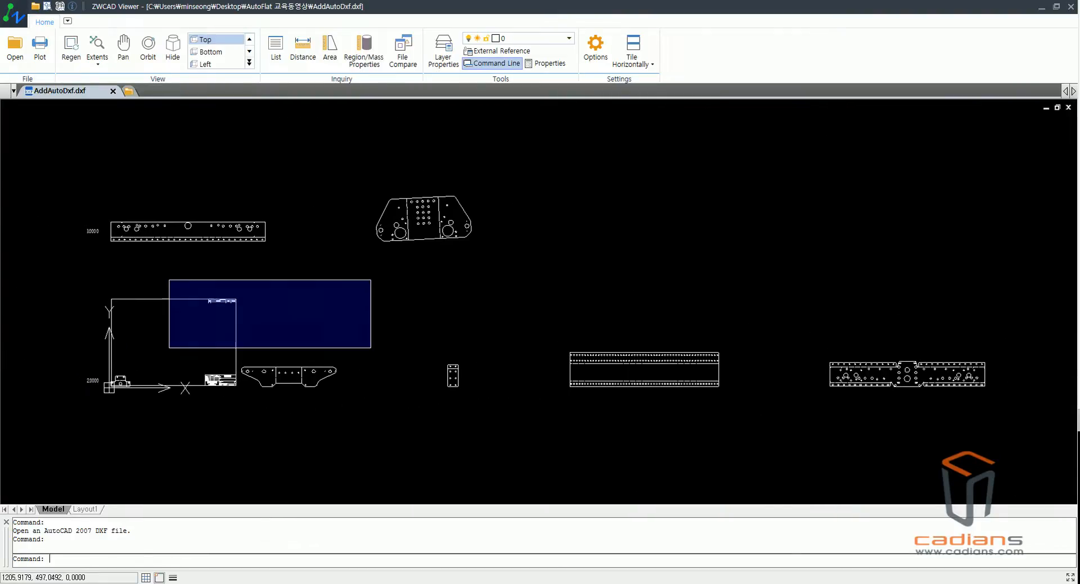
click(1070, 6)
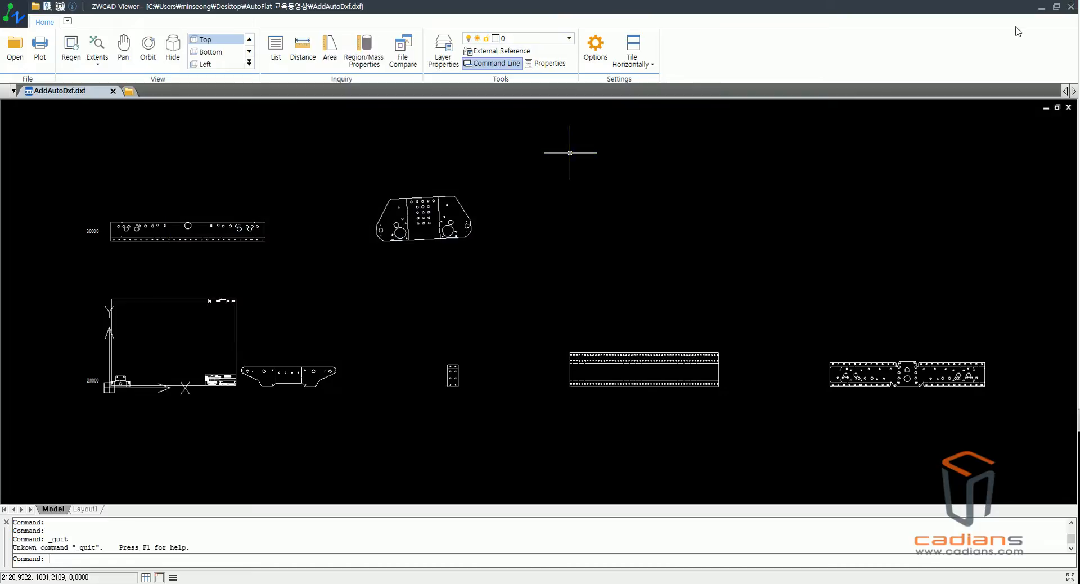
click(1068, 6)
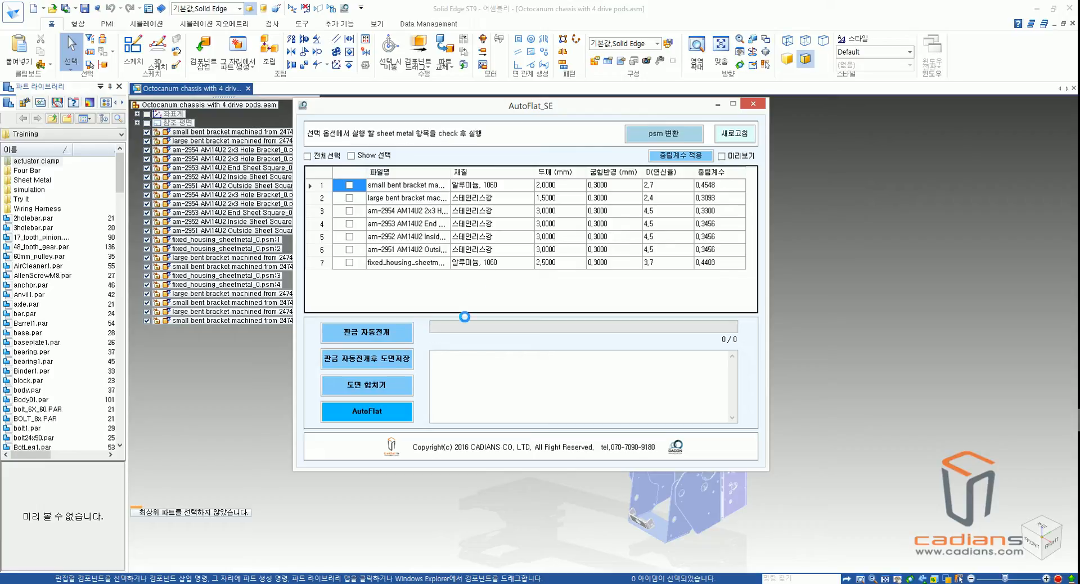
drag(426, 371, 417, 386)
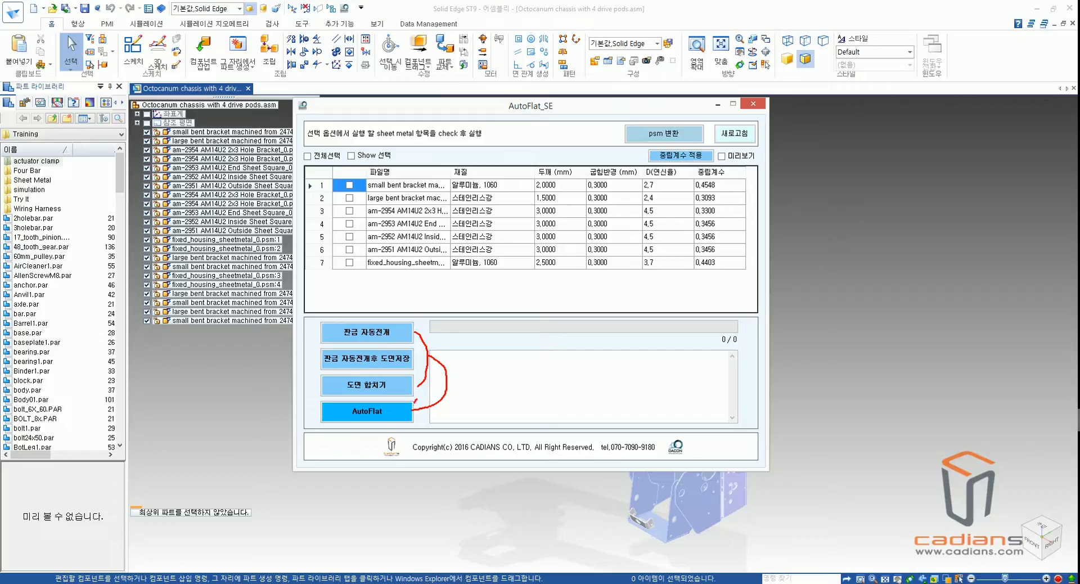
key(Escape)
- Run AutoFlat on all seven parts with thickness folder priority, output to DXF_files, 5 items per row, 50 mm spacings and text by thickness
click(307, 156)
click(381, 418)
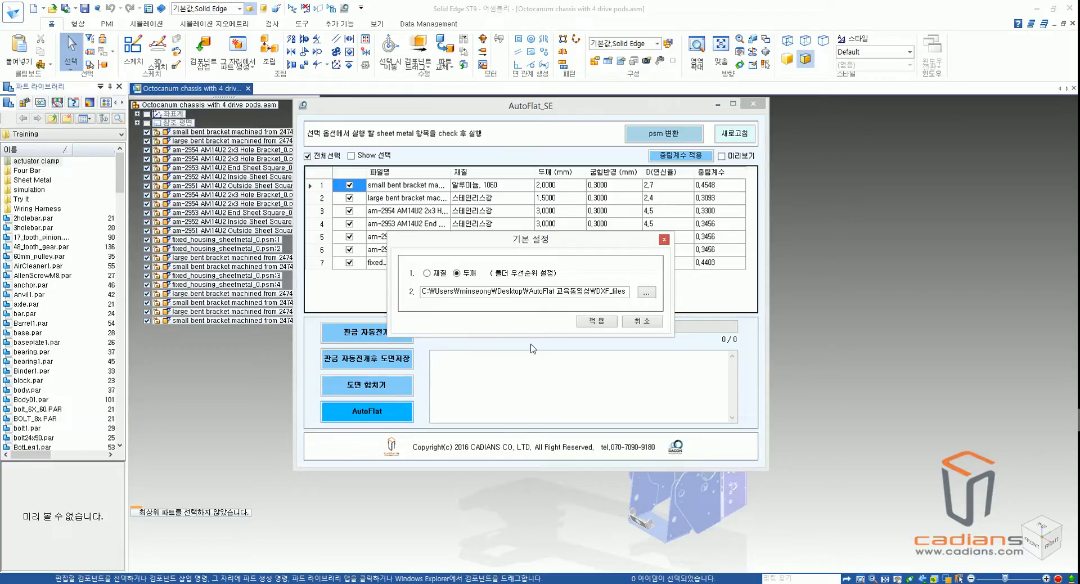
click(581, 321)
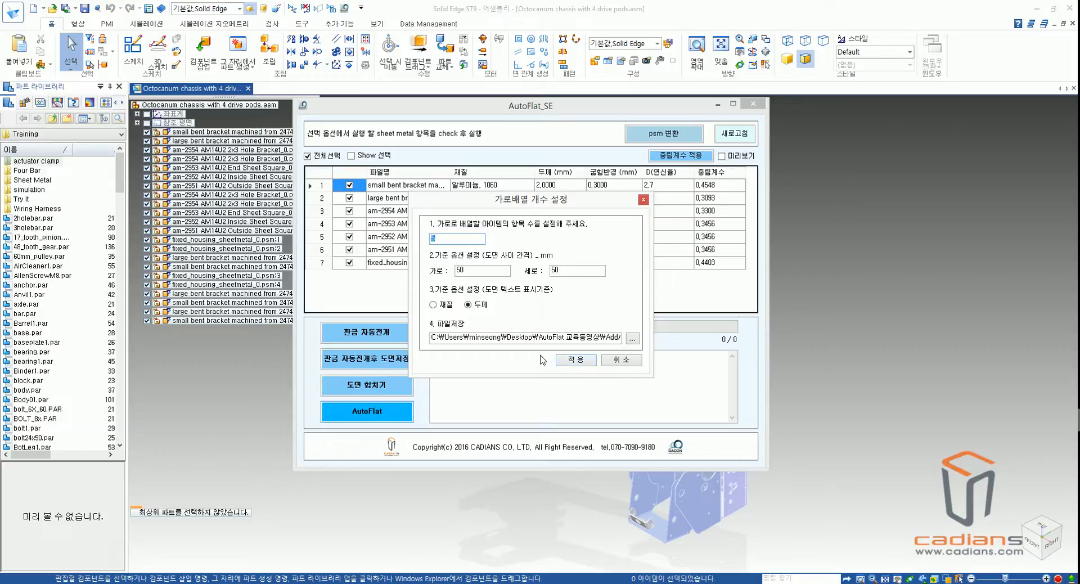
click(574, 360)
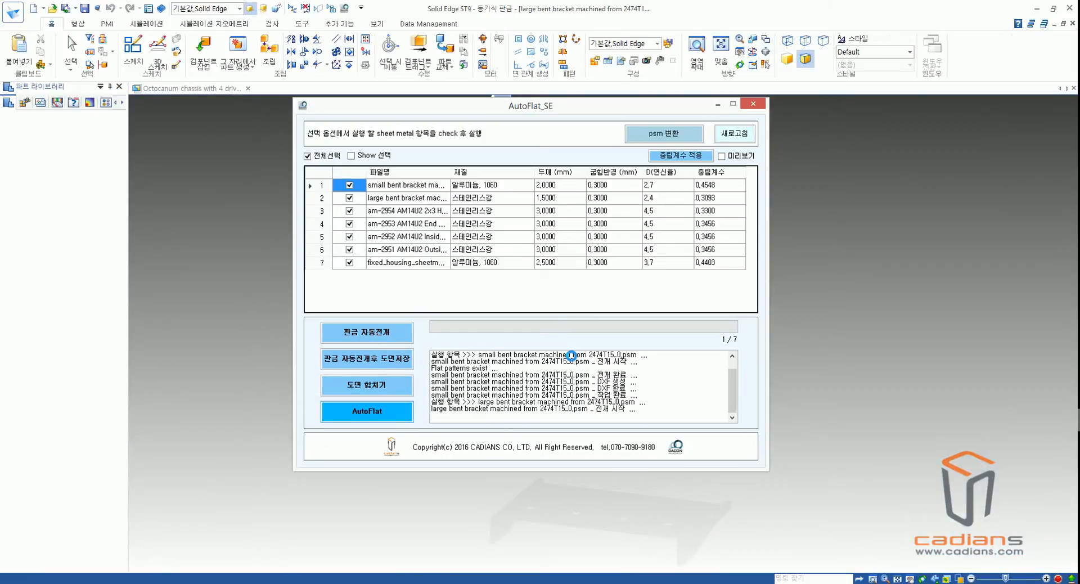
drag(314, 398, 419, 428)
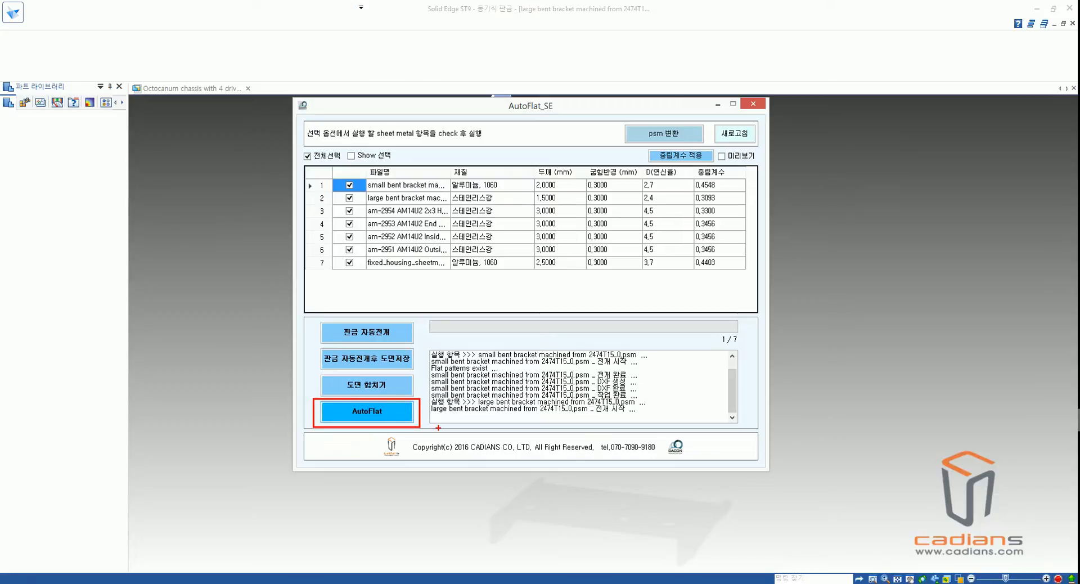
drag(312, 319, 419, 394)
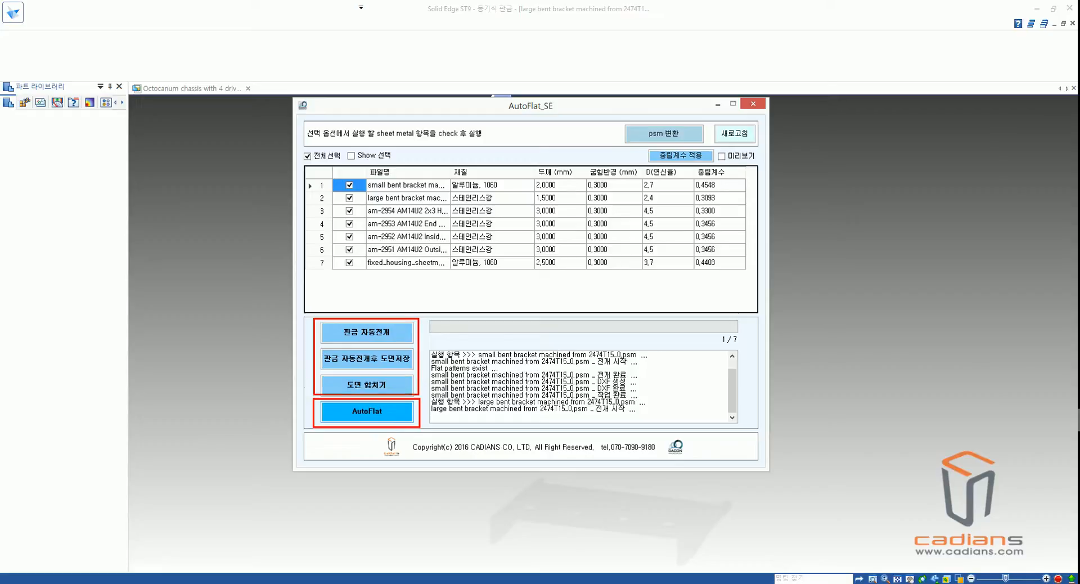
key(Escape)
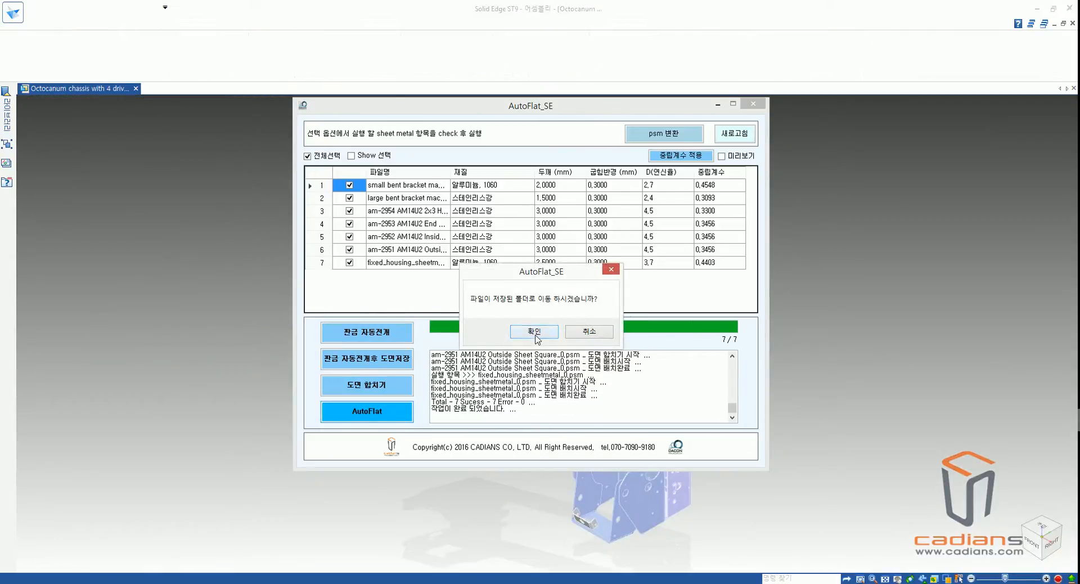
- Go to the output folder, close AutoFlat_SE and look into DXF_files > 2.5000 > 알루미늄, 1060
click(534, 332)
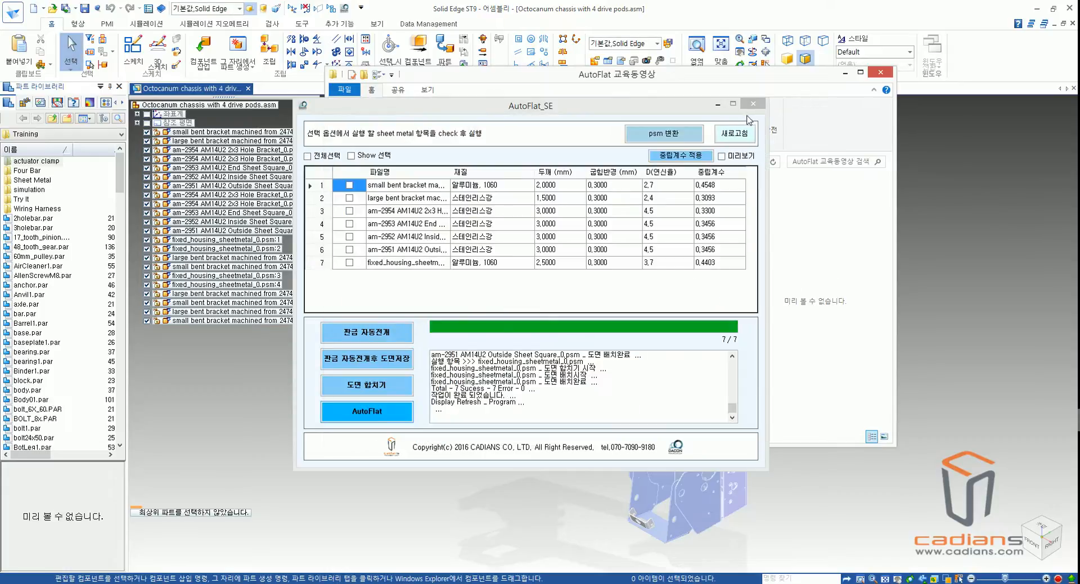
click(753, 104)
double_click(463, 193)
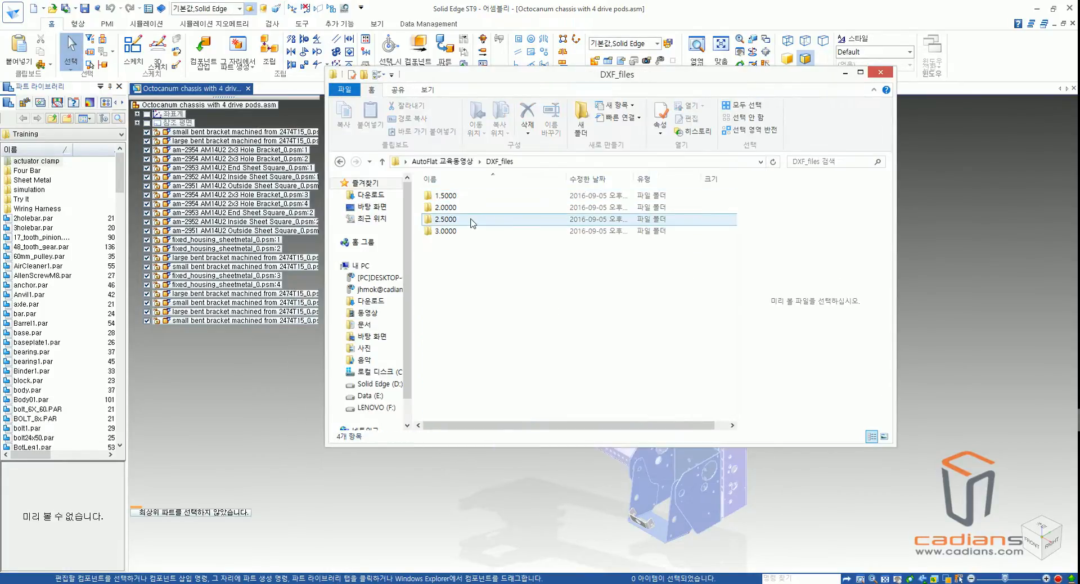
click(466, 220)
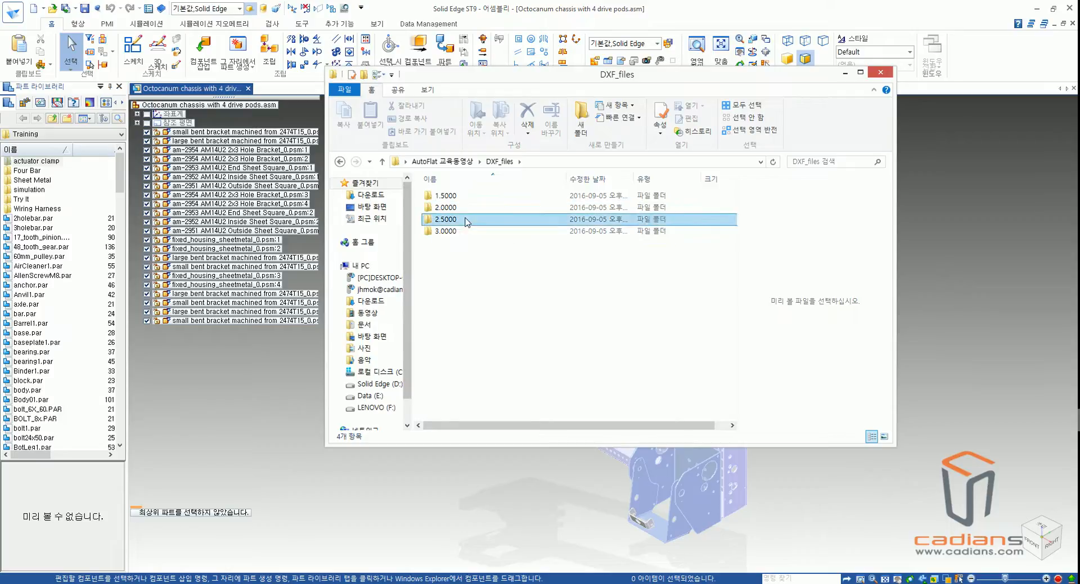
double_click(466, 220)
double_click(461, 198)
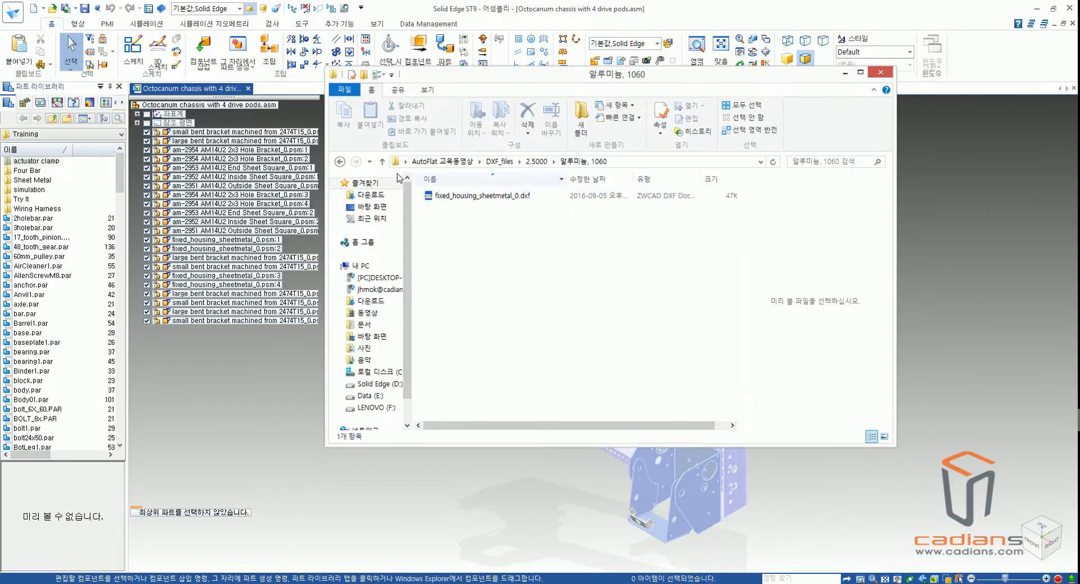
- Go back up to the AutoFlat 교육동영상 folder and switch back to the chassis assembly in Solid Edge
click(339, 162)
click(339, 161)
click(339, 161)
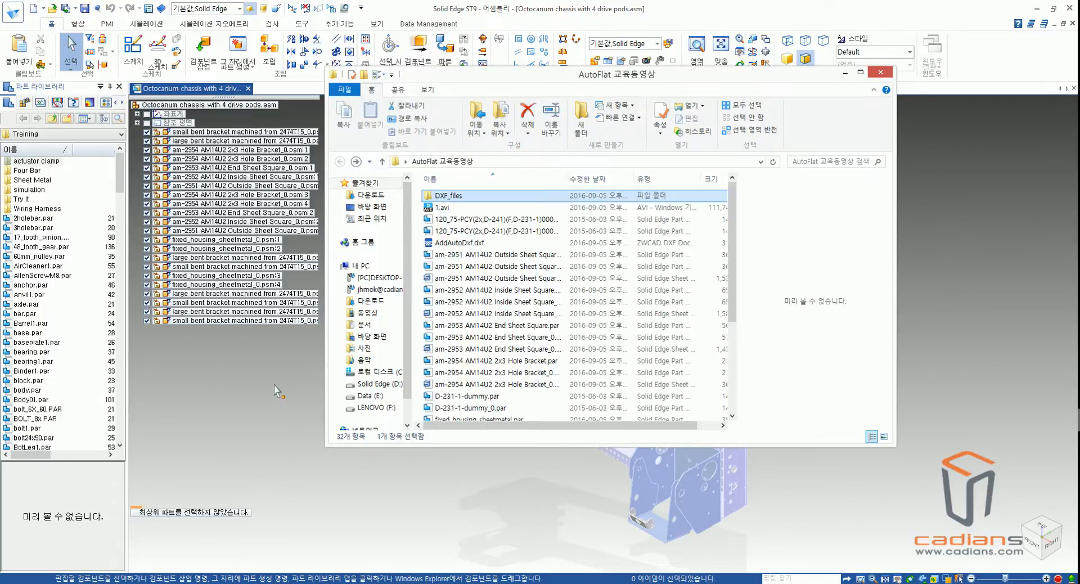
click(274, 385)
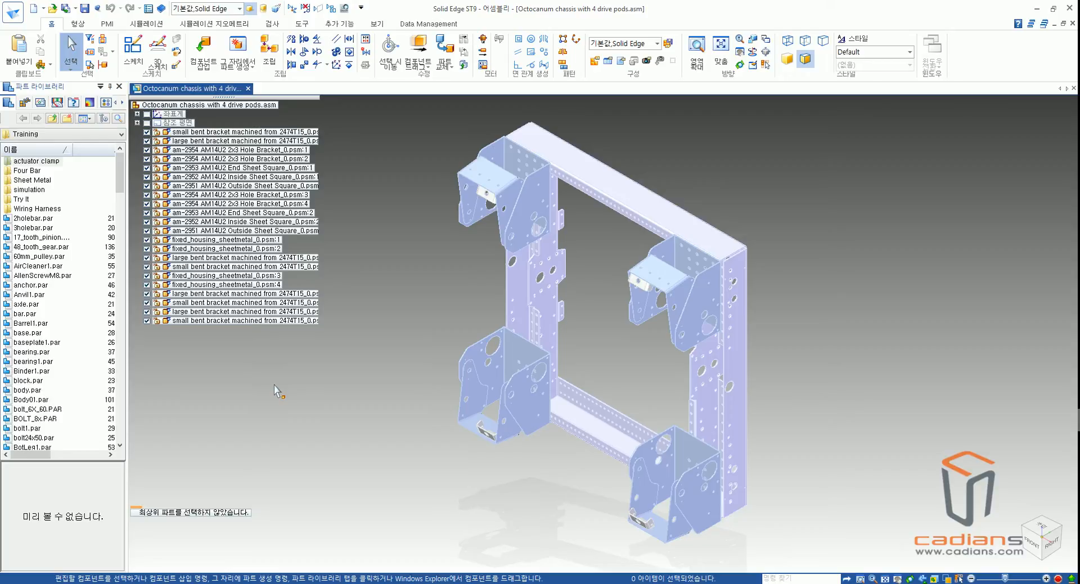